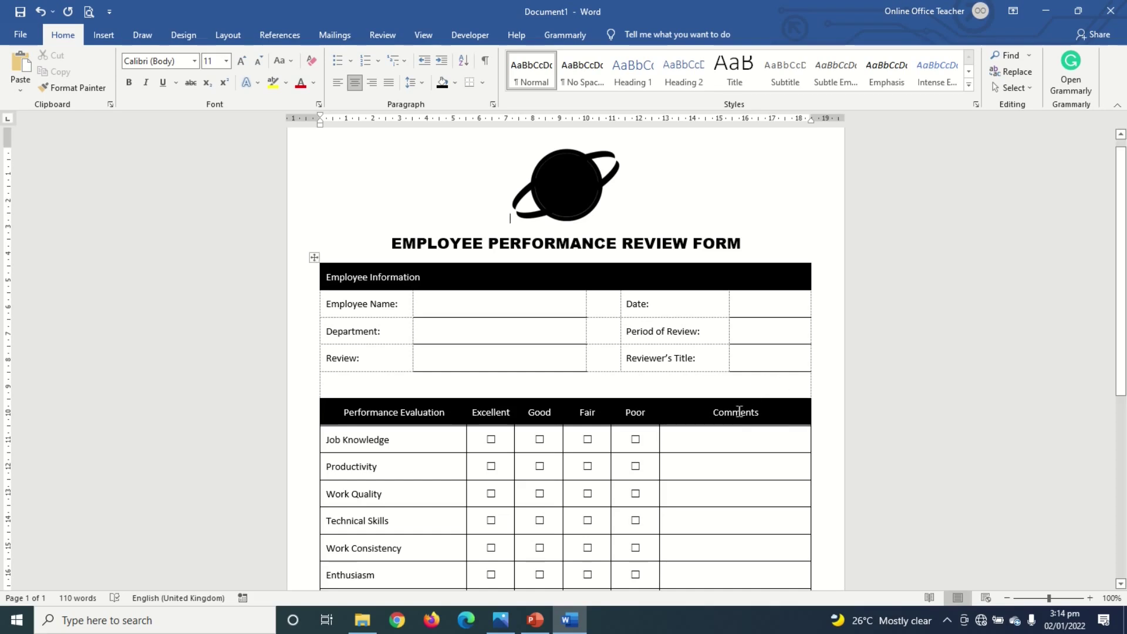
# Scroll through the finished Employee Performance Review Form to preview its tables
pyautogui.scroll(-6, 727, 417)
pyautogui.scroll(-4, 702, 436)
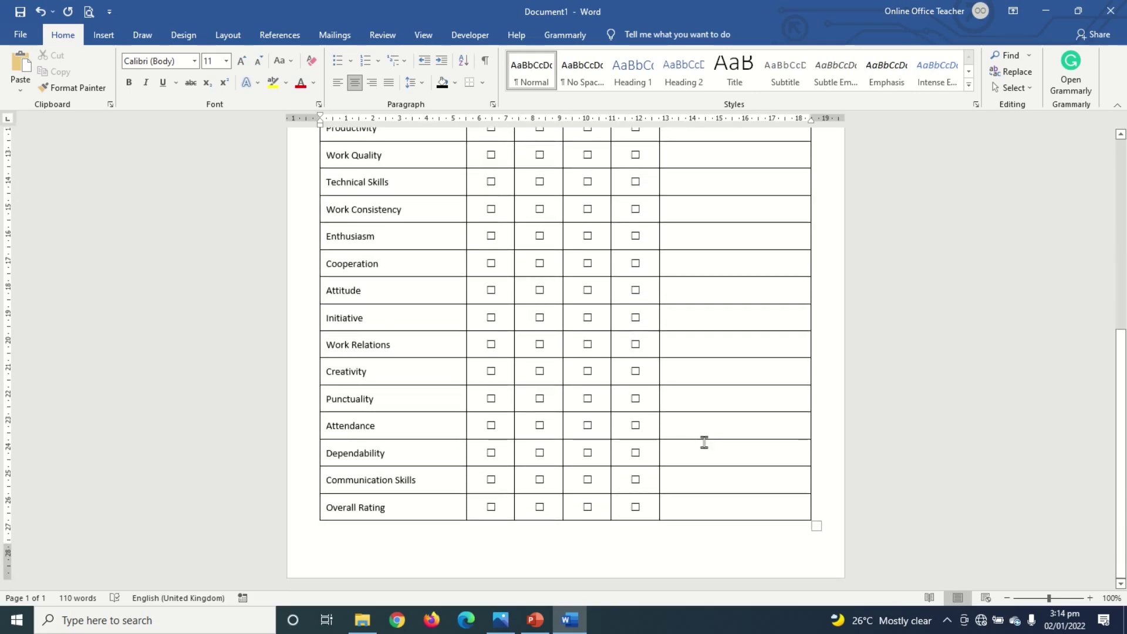
pyautogui.scroll(10, 704, 439)
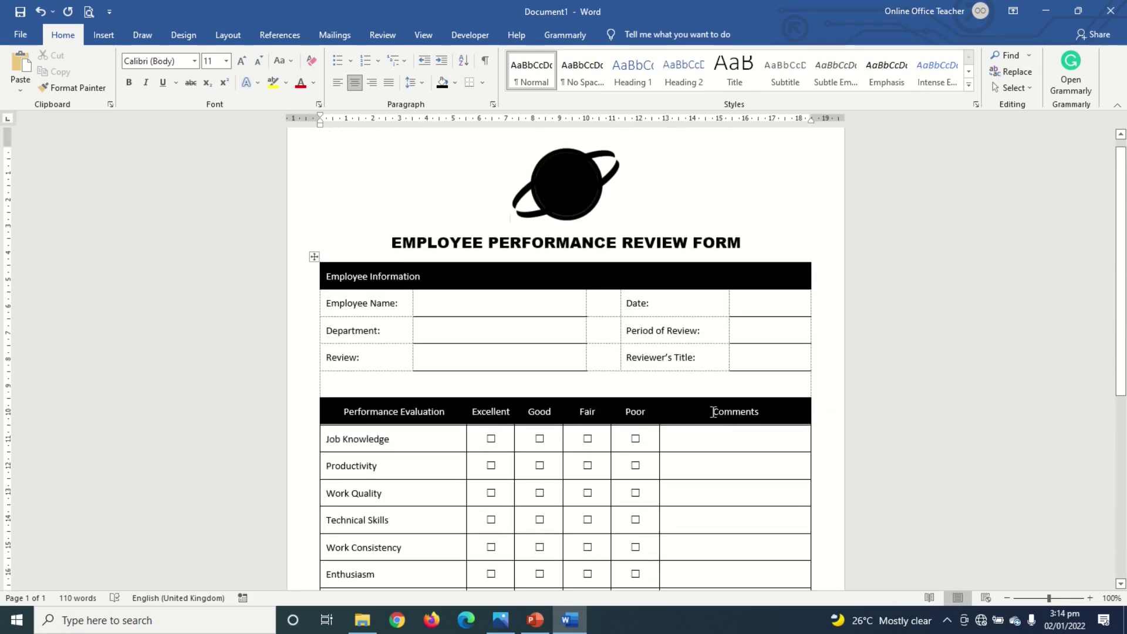
pyautogui.scroll(-4, 713, 412)
pyautogui.scroll(3, 712, 412)
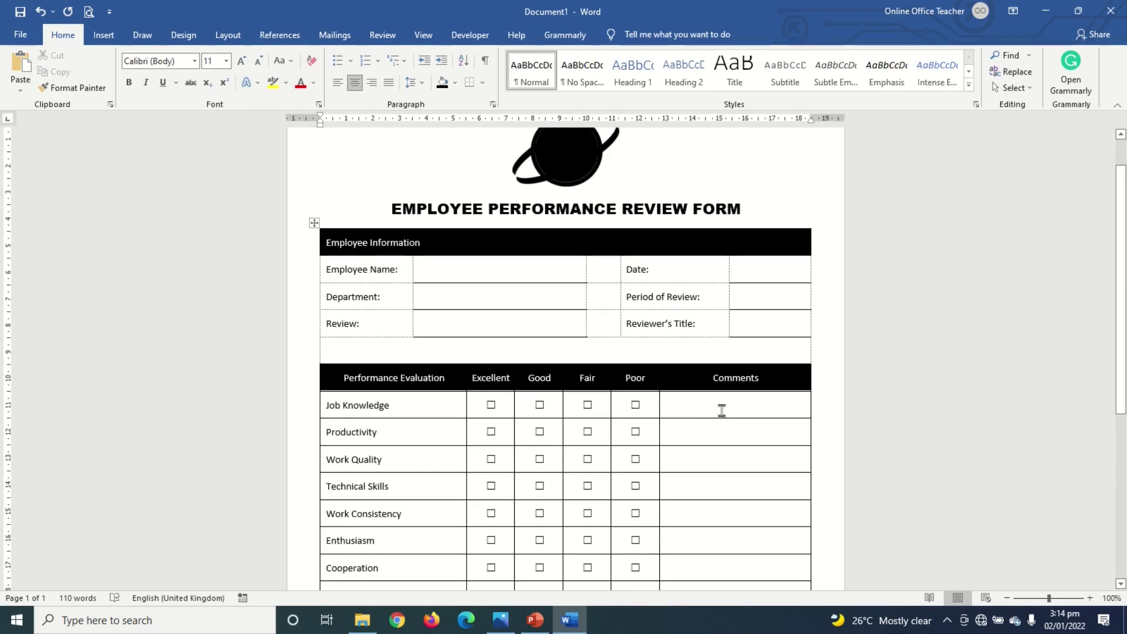
pyautogui.scroll(-8, 722, 410)
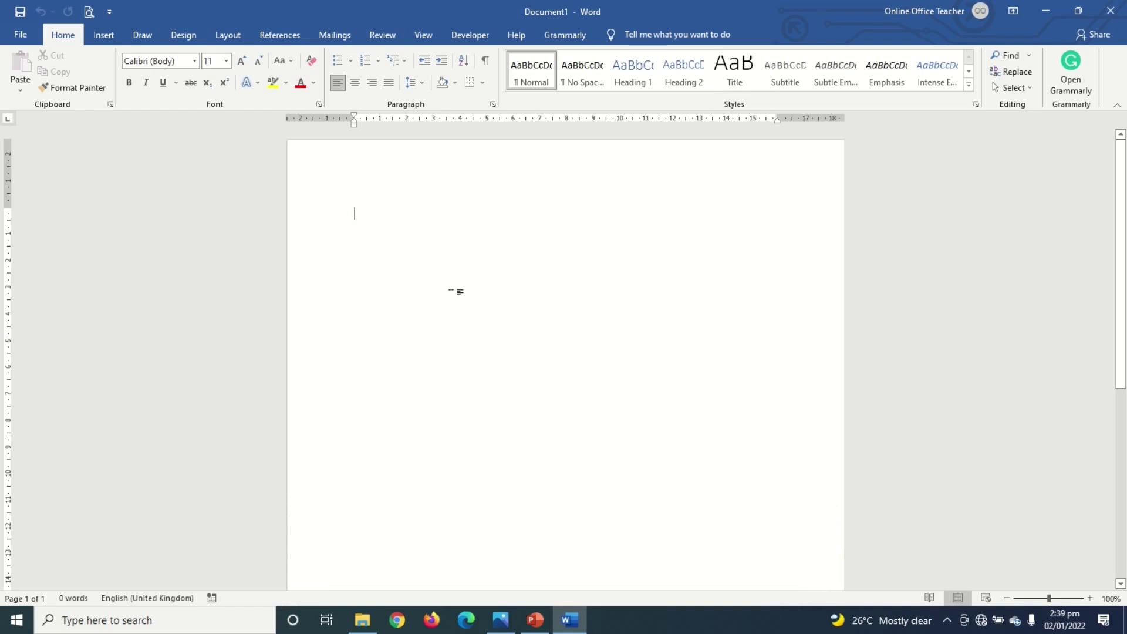
# Type the title 'employee performance review form' and start a new line below it
pyautogui.write('employee performance review for')
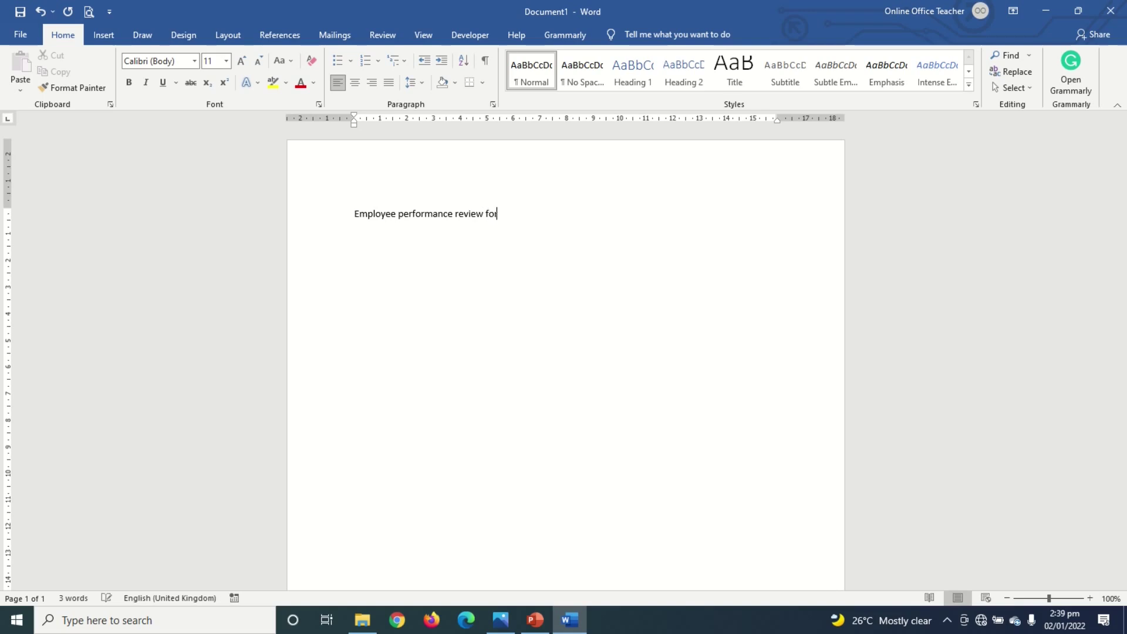
pyautogui.write('m')
pyautogui.press('Return')
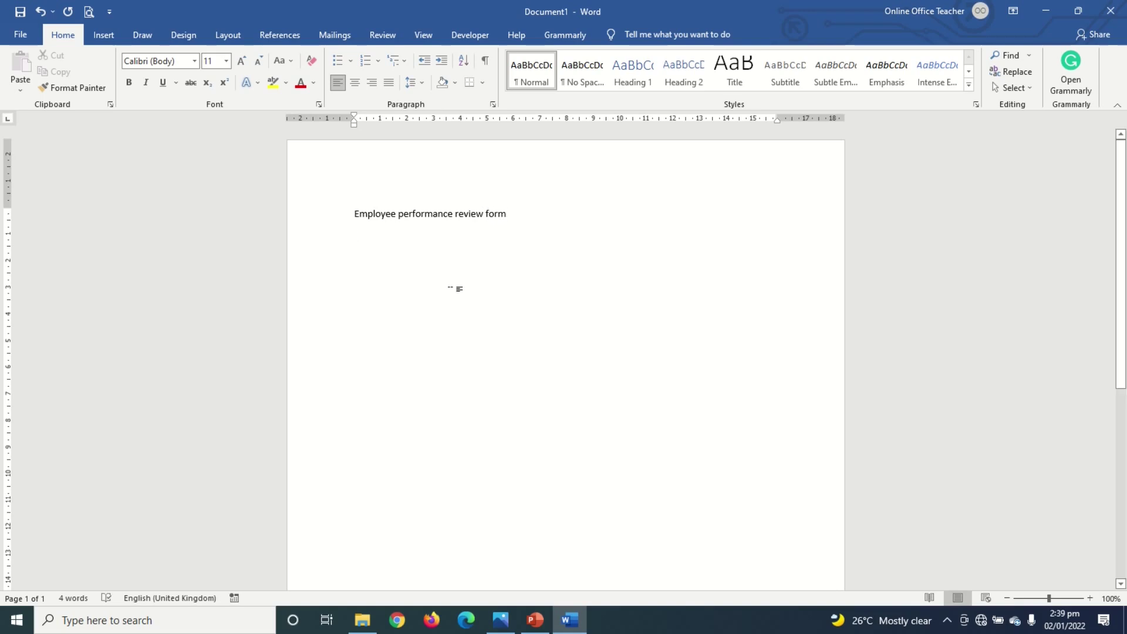
# Insert a 6-column, 22-row table below the title
pyautogui.click(103, 35)
pyautogui.click(99, 78)
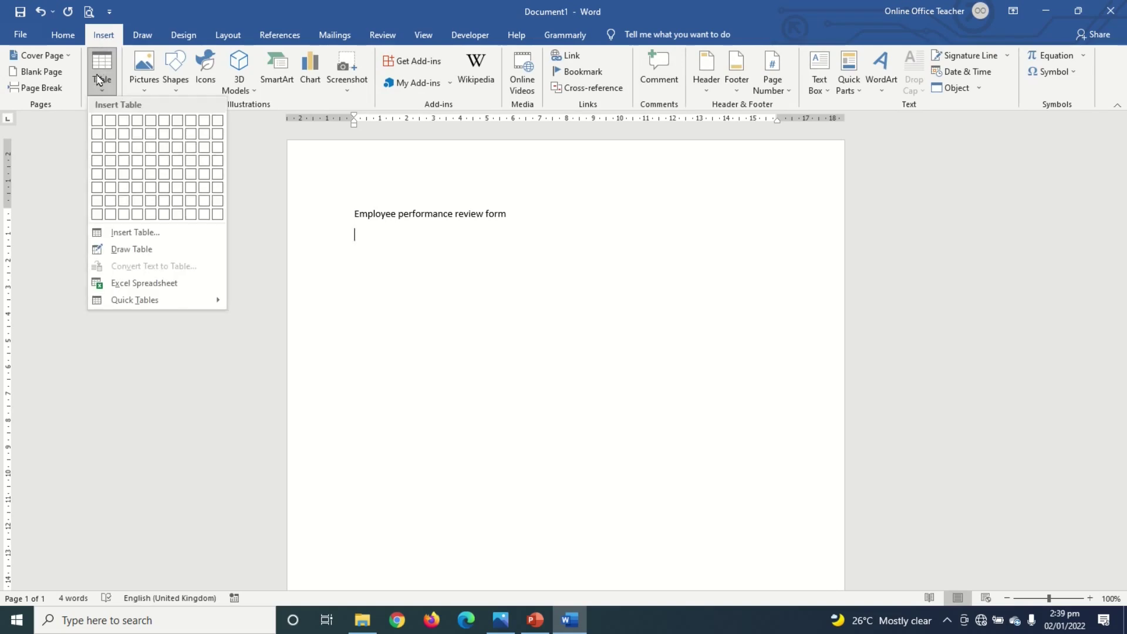
pyautogui.click(136, 237)
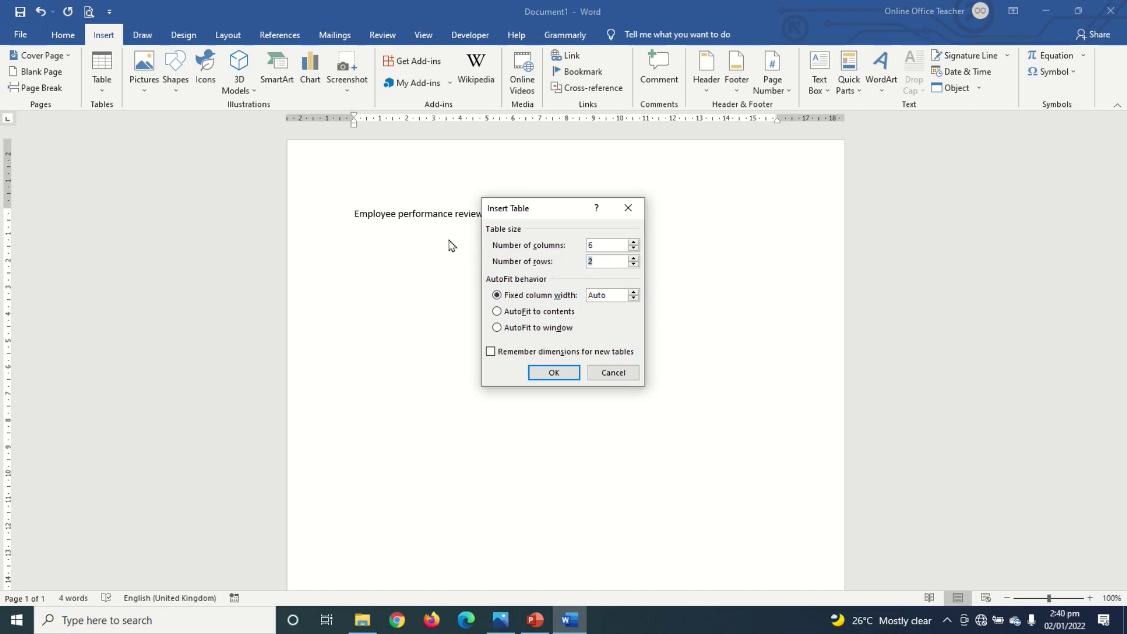
pyautogui.write('2')
pyautogui.click(572, 377)
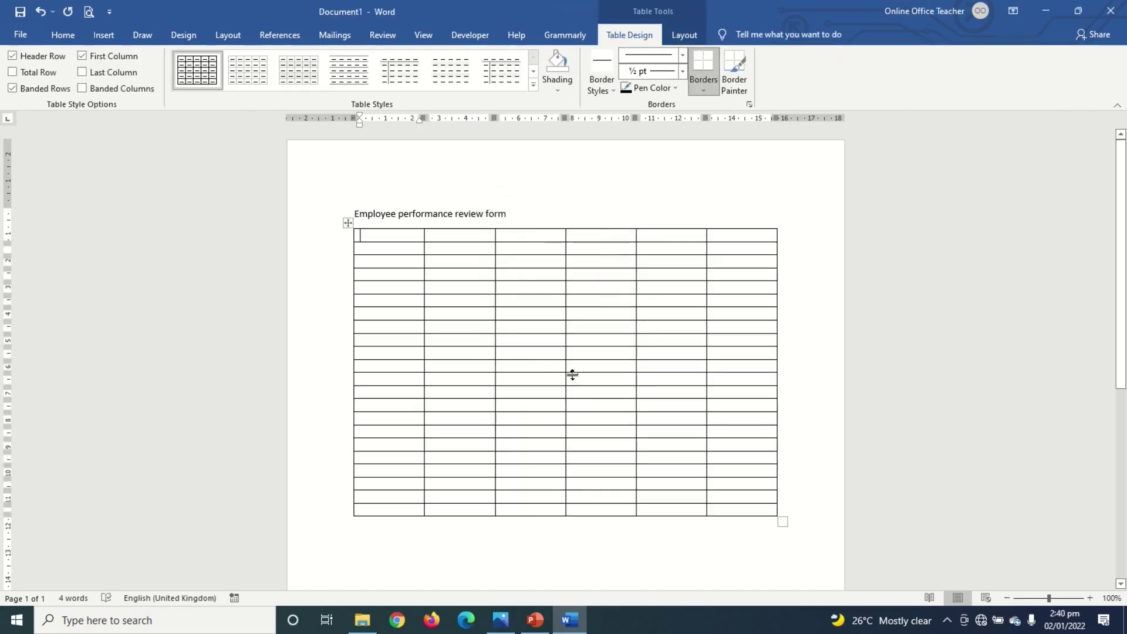
# Merge the table's top row into a single cell
pyautogui.moveTo(364, 235); pyautogui.dragTo(723, 237)
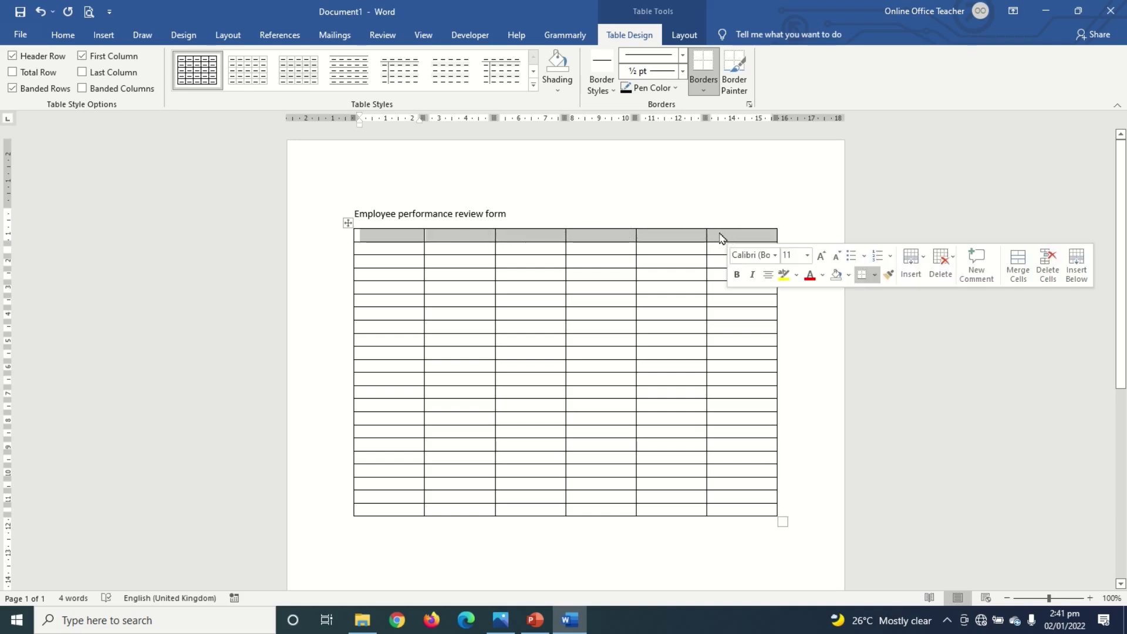
pyautogui.click(676, 35)
pyautogui.click(374, 74)
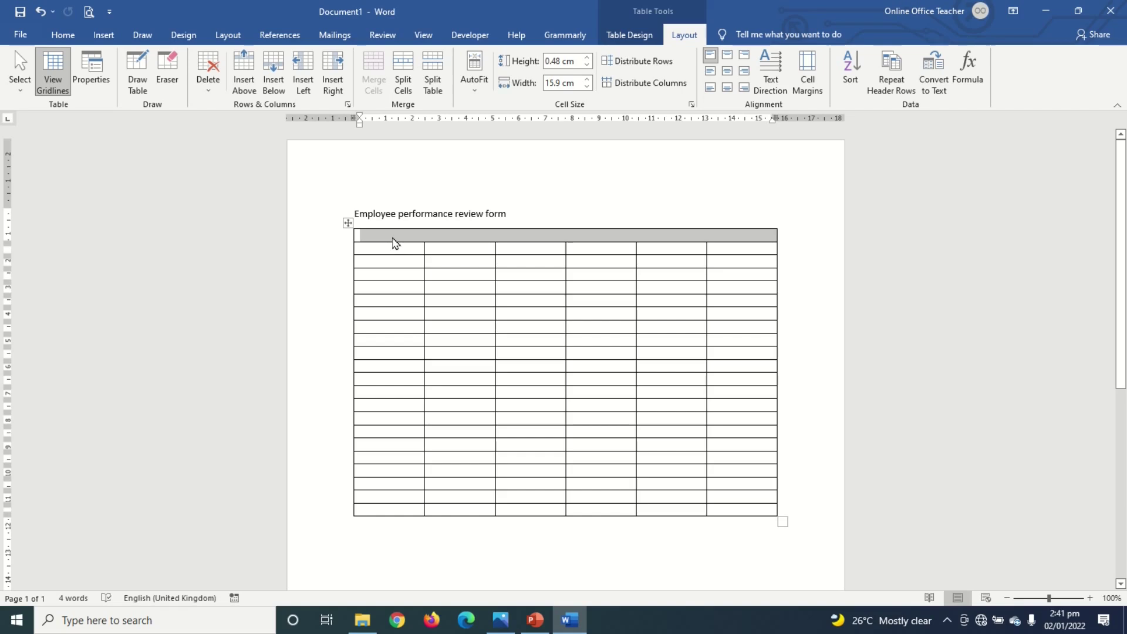
# Type the Employee Information heading and the Employee Name, Department and Review labels
pyautogui.write('employy')
pyautogui.write('ee Infor')
pyautogui.write('matio')
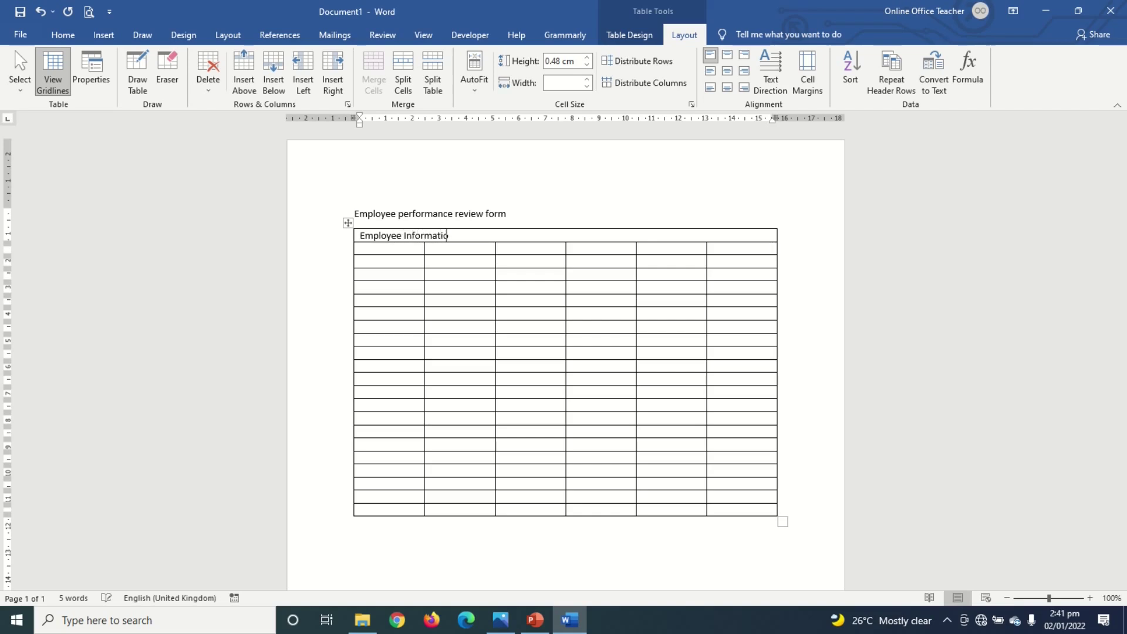
pyautogui.write('n')
pyautogui.click(366, 248)
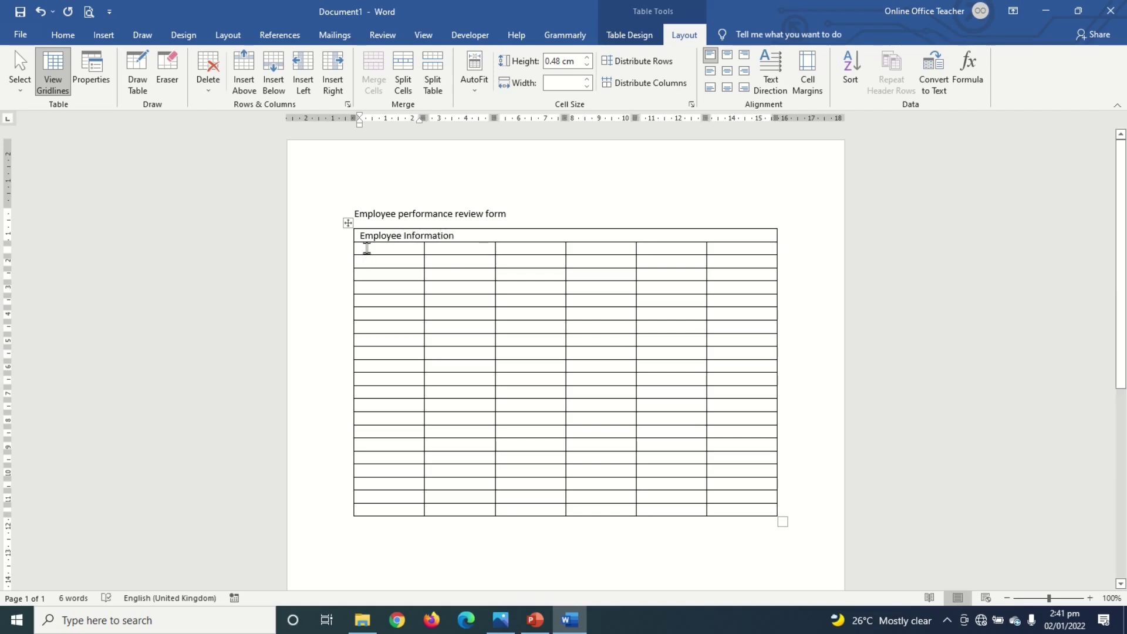
pyautogui.write('e')
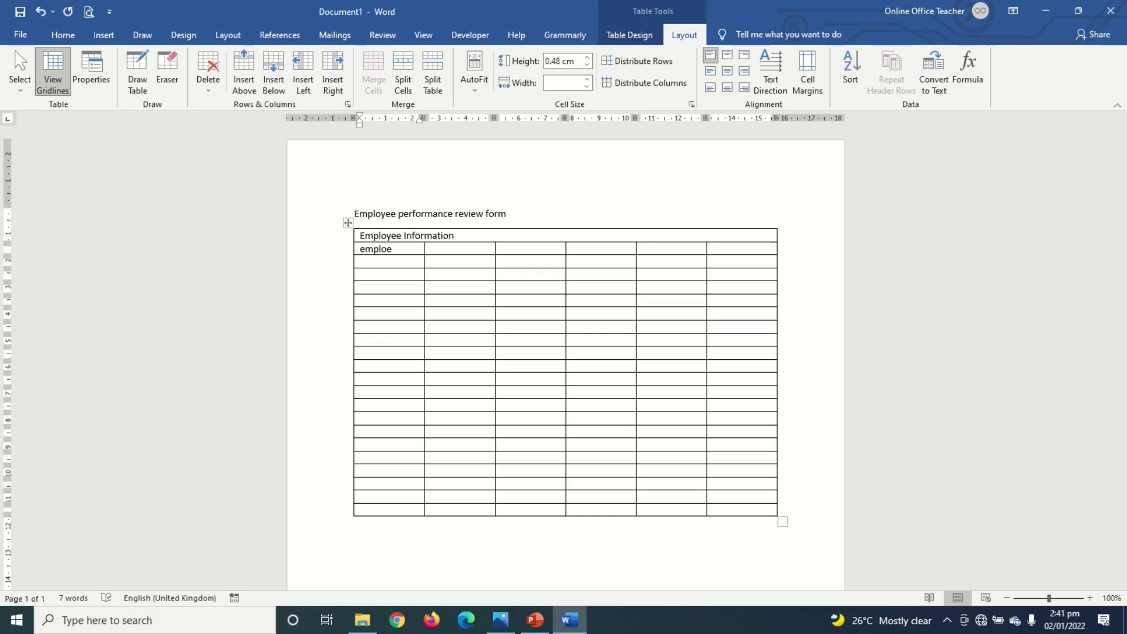
pyautogui.write('mpooyee Name:')
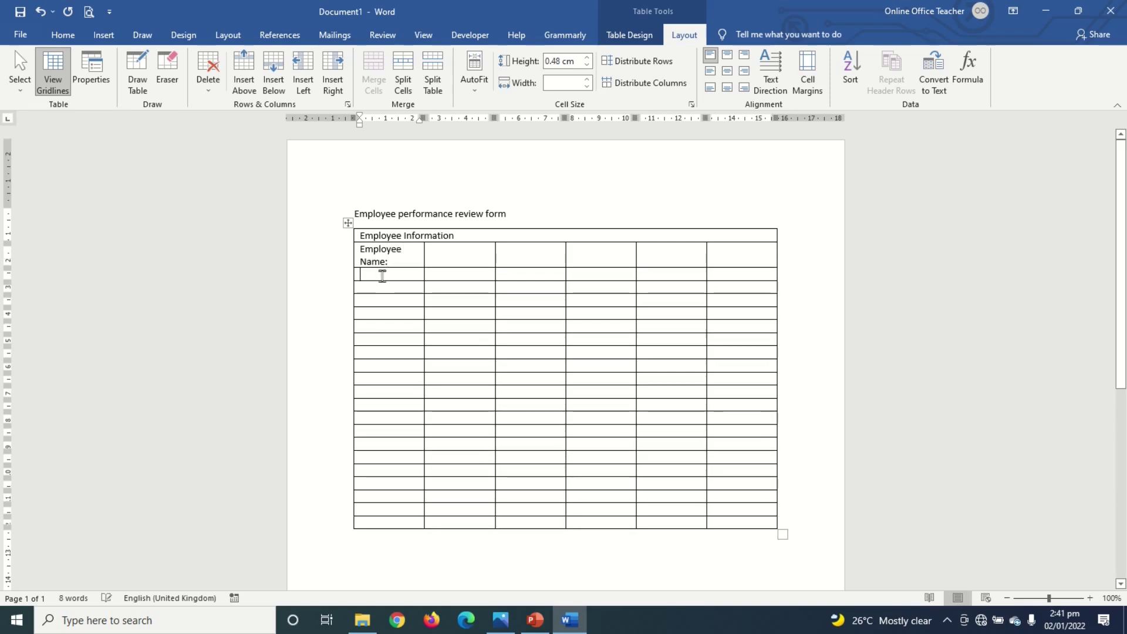
pyautogui.write('depa')
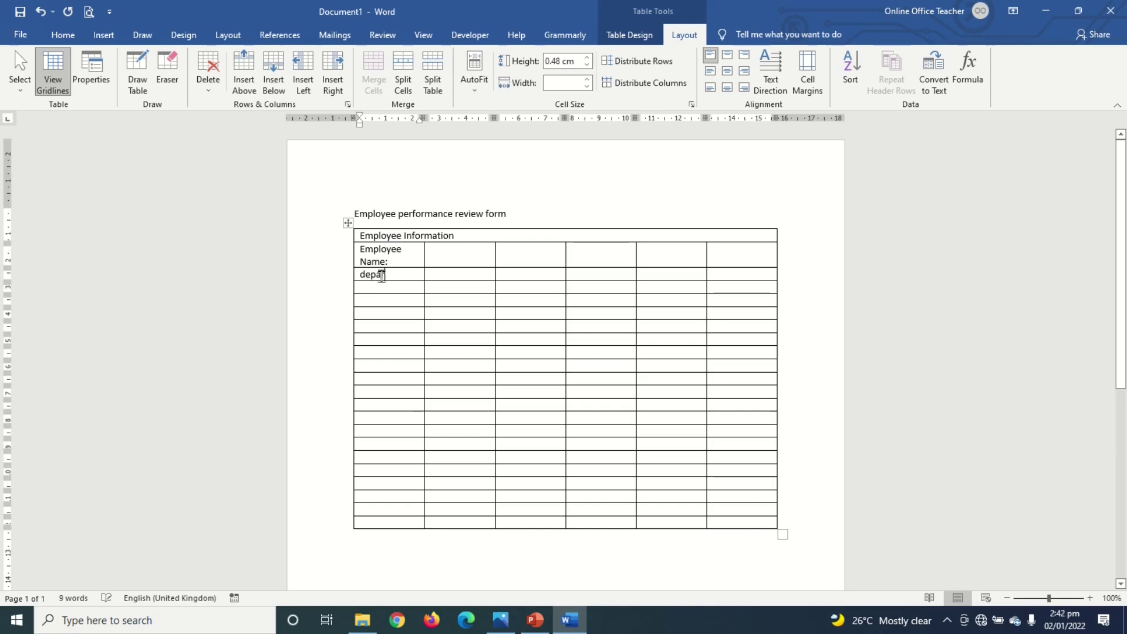
pyautogui.write('rtment:')
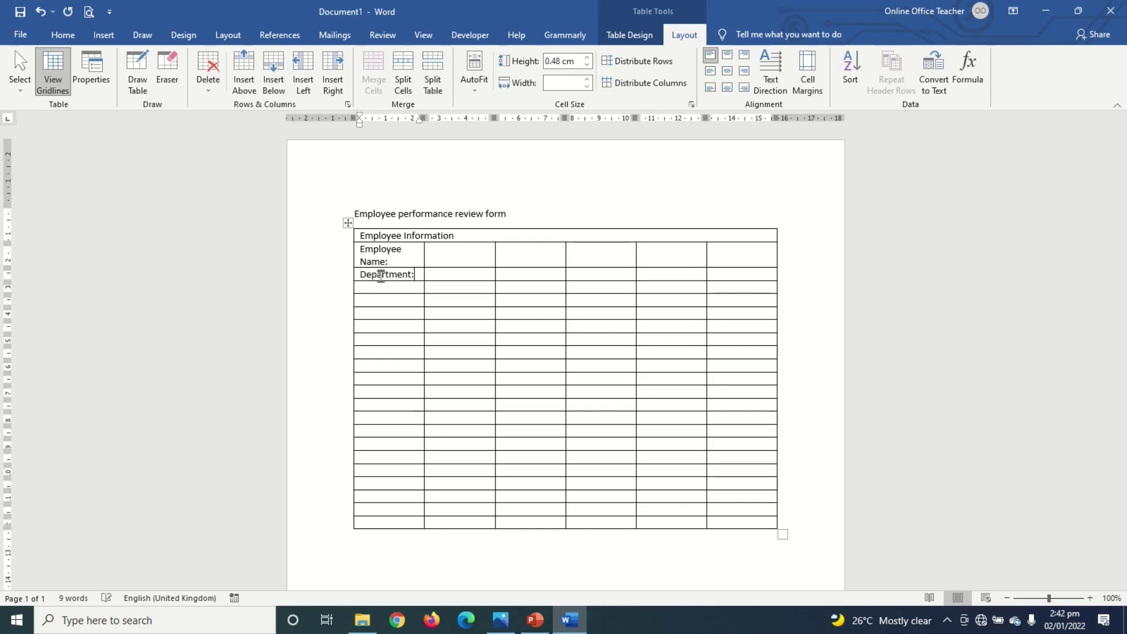
pyautogui.click(369, 288)
pyautogui.write('reveiw:')
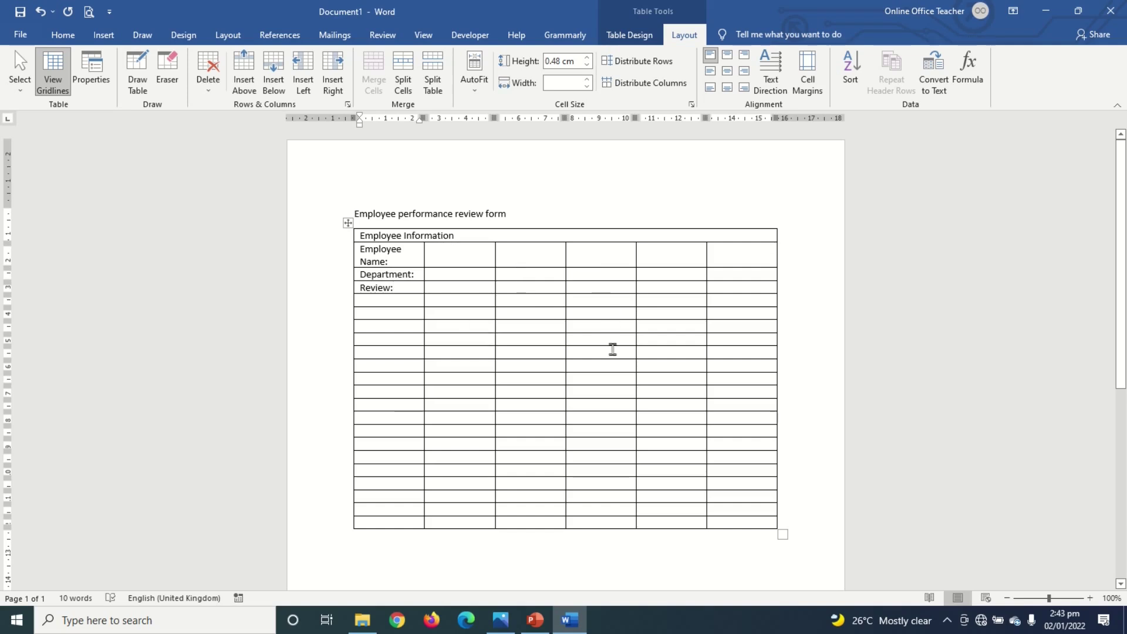
# Add the Date, Period of Review and Reviewer's Title labels in the right-hand cells
pyautogui.click(675, 266)
pyautogui.write('date:')
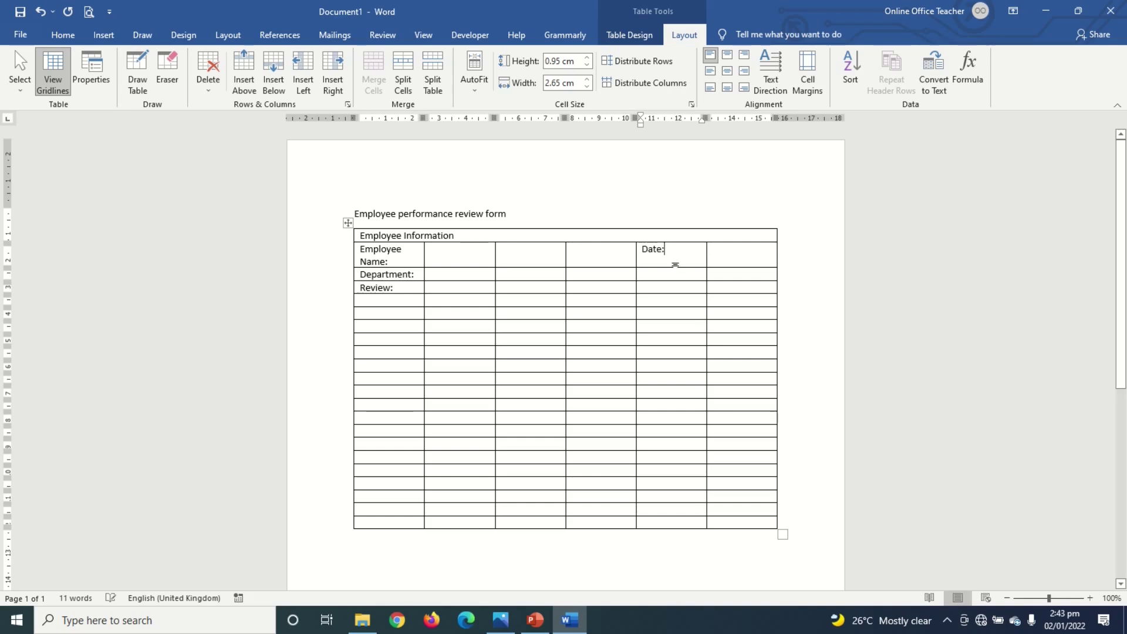
pyautogui.click(662, 277)
pyautogui.write('period of')
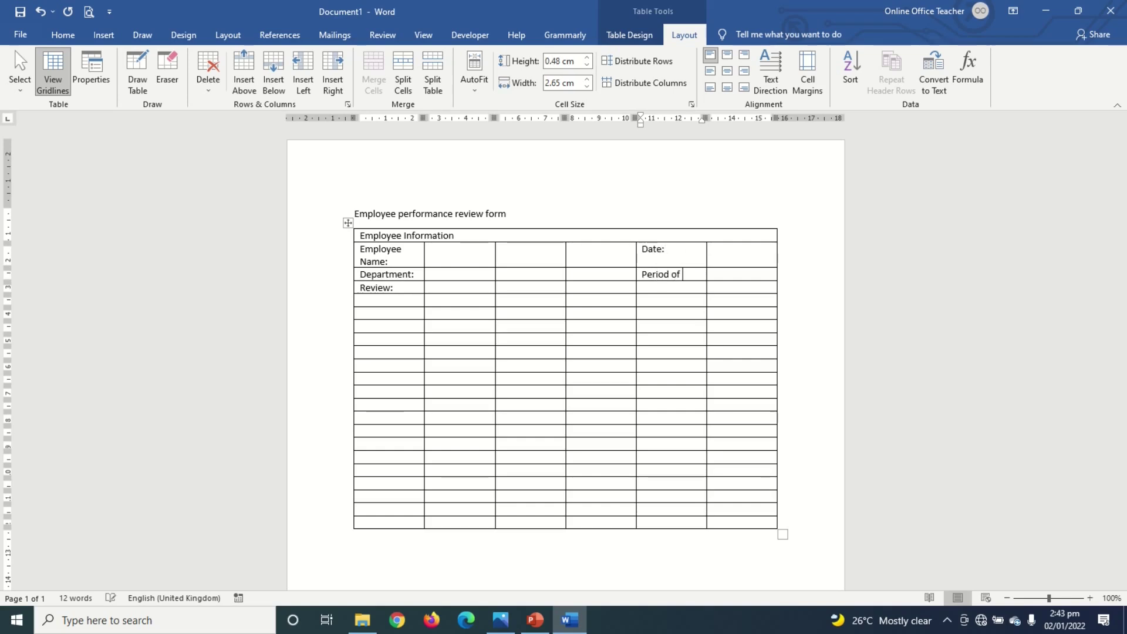
pyautogui.write(' Review:')
pyautogui.click(684, 299)
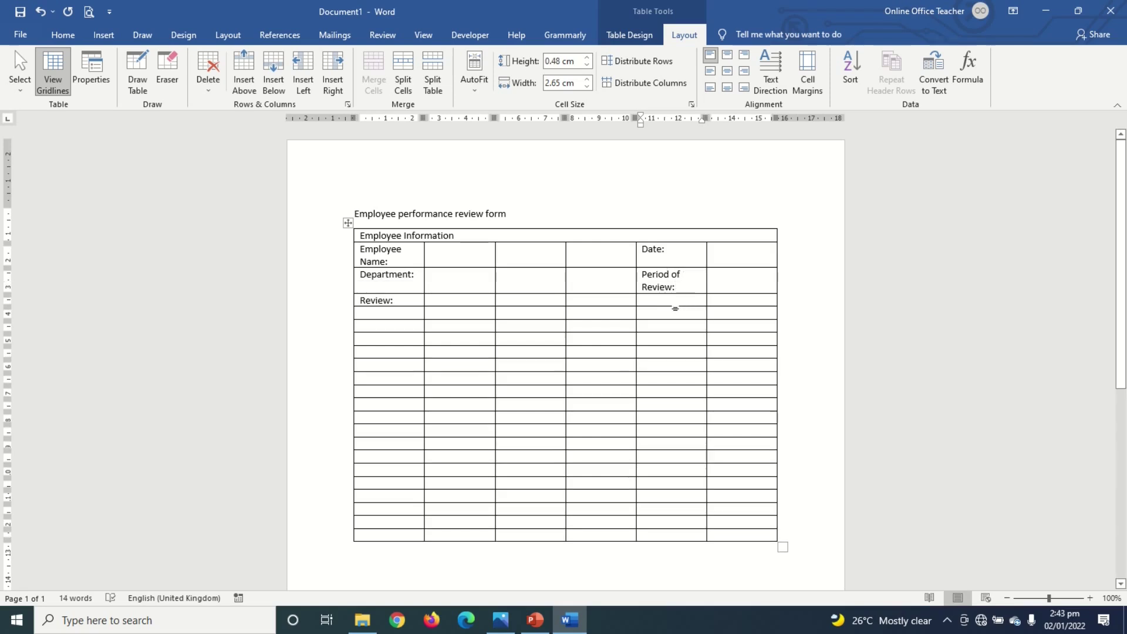
pyautogui.write("Reviewer's Title:")
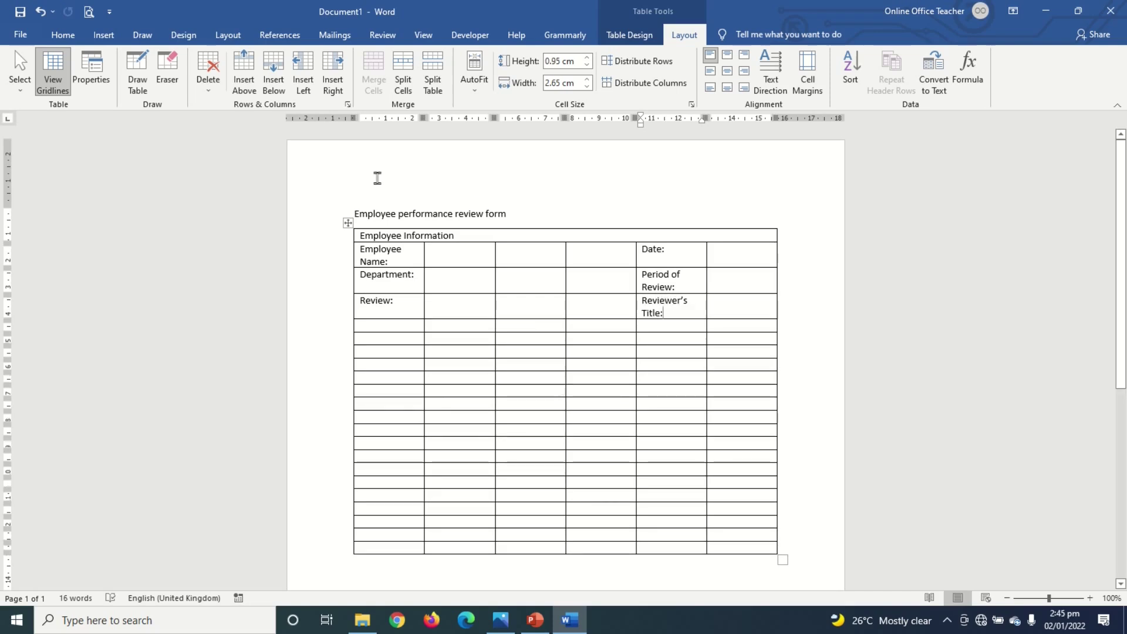
pyautogui.click(440, 306)
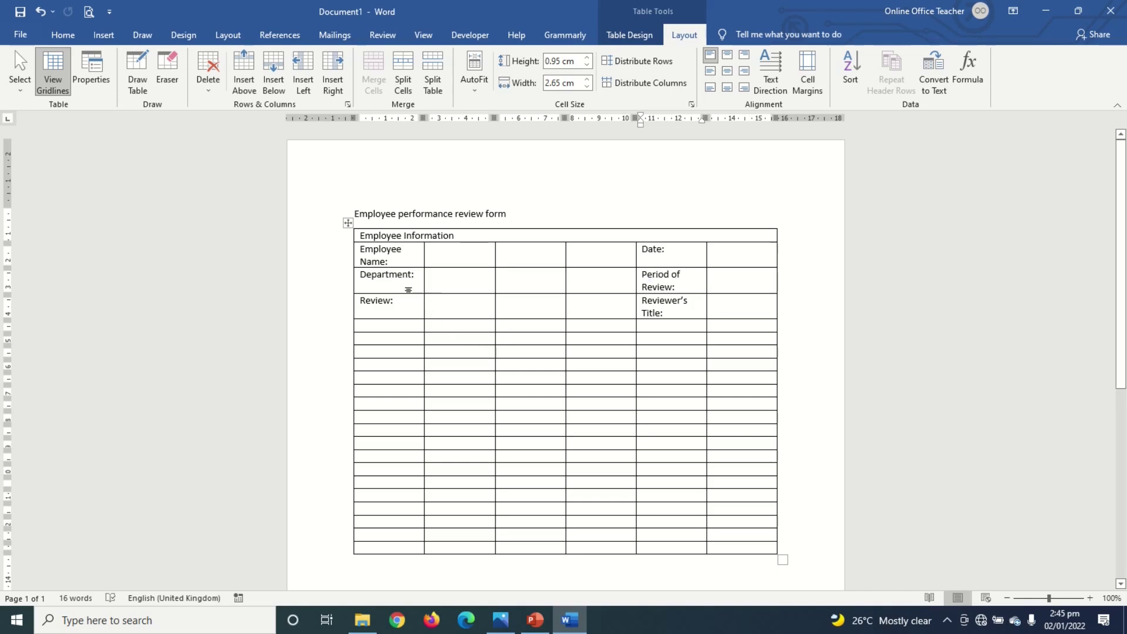
# Widen the label cells so Employee Name, Department and the other labels fit on one line
pyautogui.moveTo(390, 254); pyautogui.dragTo(408, 317)
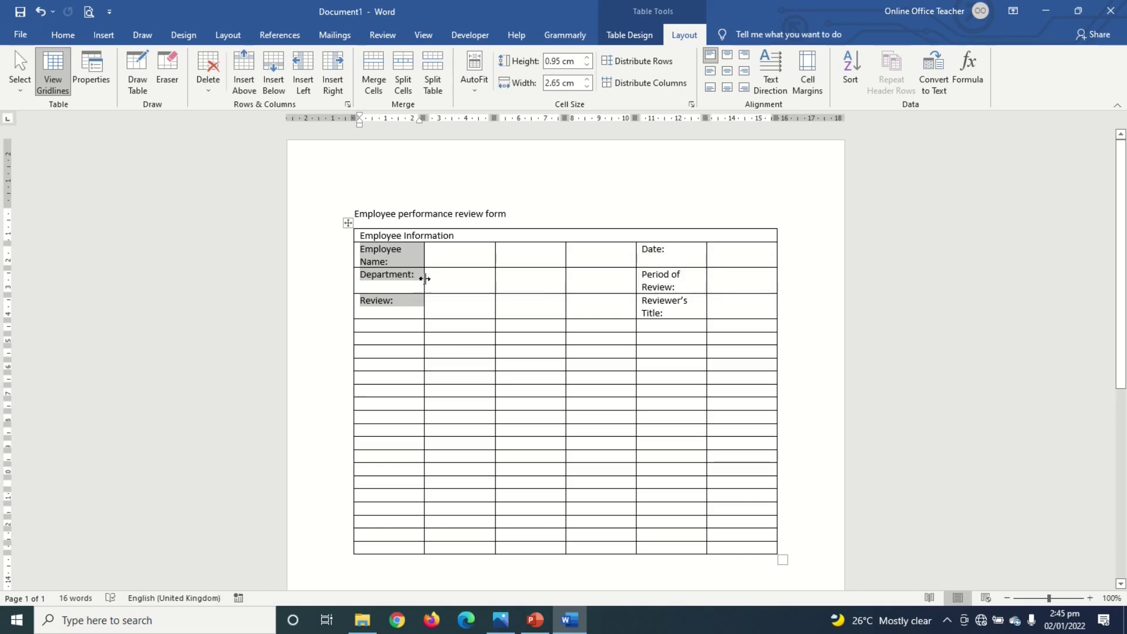
pyautogui.moveTo(423, 279); pyautogui.dragTo(449, 288)
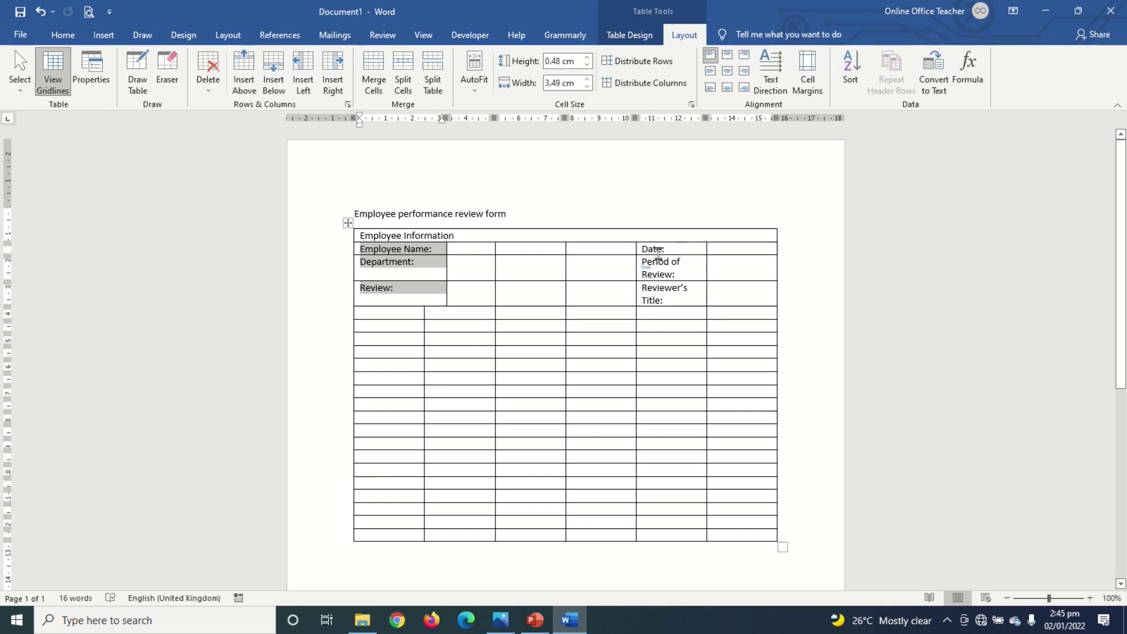
pyautogui.moveTo(654, 251); pyautogui.dragTo(626, 276)
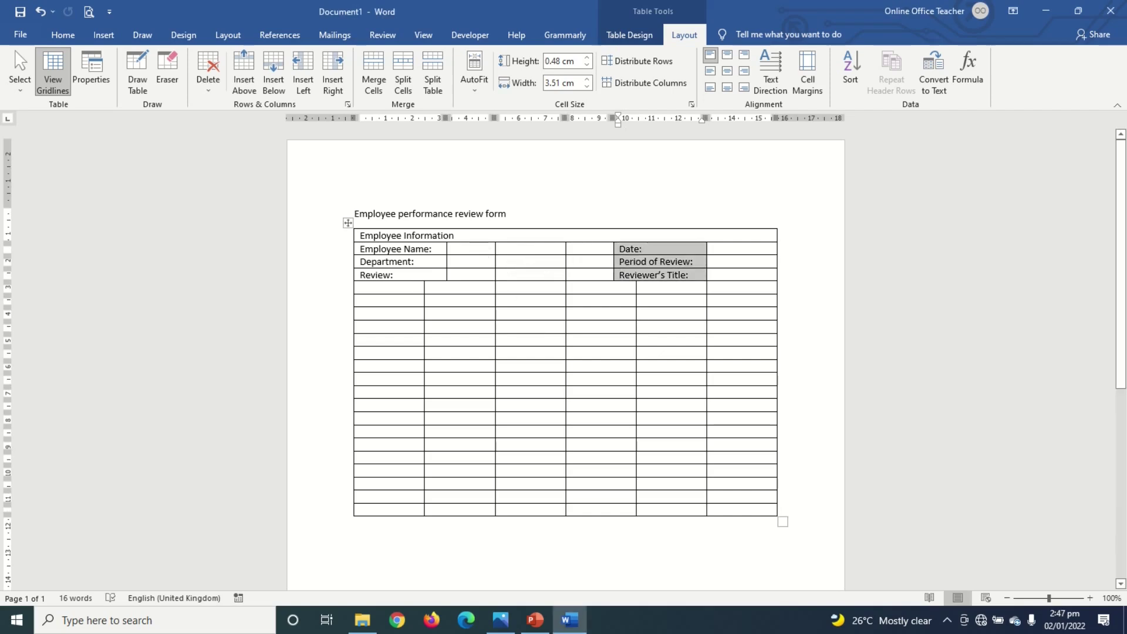
# Merge the two value cells beside Employee Name, Department and Review into single entry cells
pyautogui.moveTo(464, 250); pyautogui.dragTo(519, 251)
pyautogui.click(373, 76)
pyautogui.moveTo(463, 259); pyautogui.dragTo(515, 275)
pyautogui.click(368, 64)
pyautogui.click(365, 91)
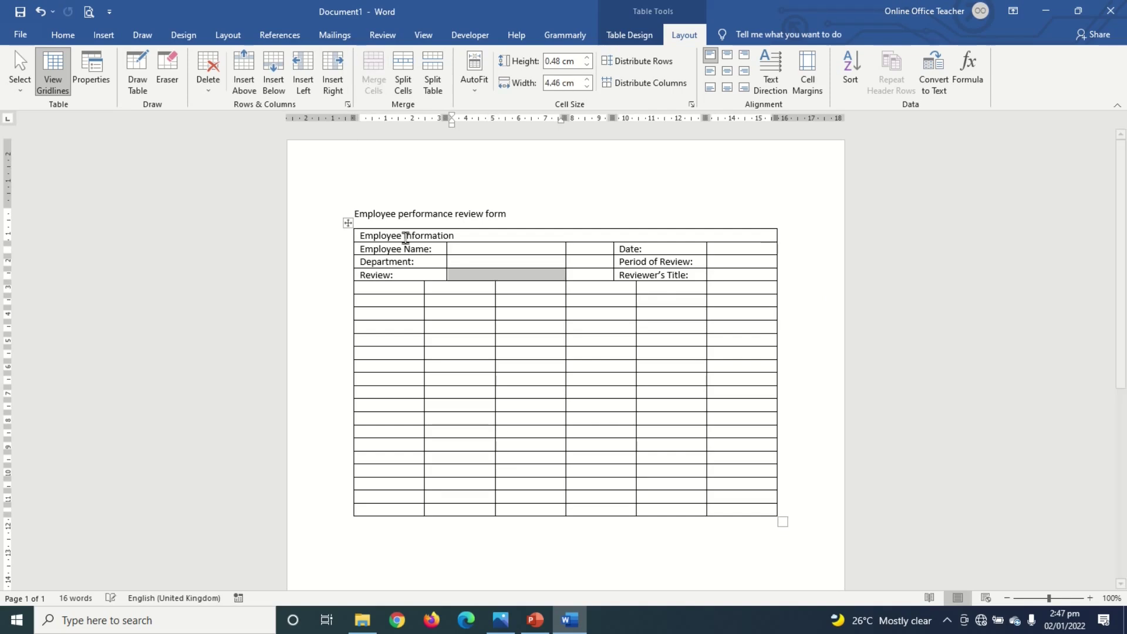
pyautogui.click(515, 277)
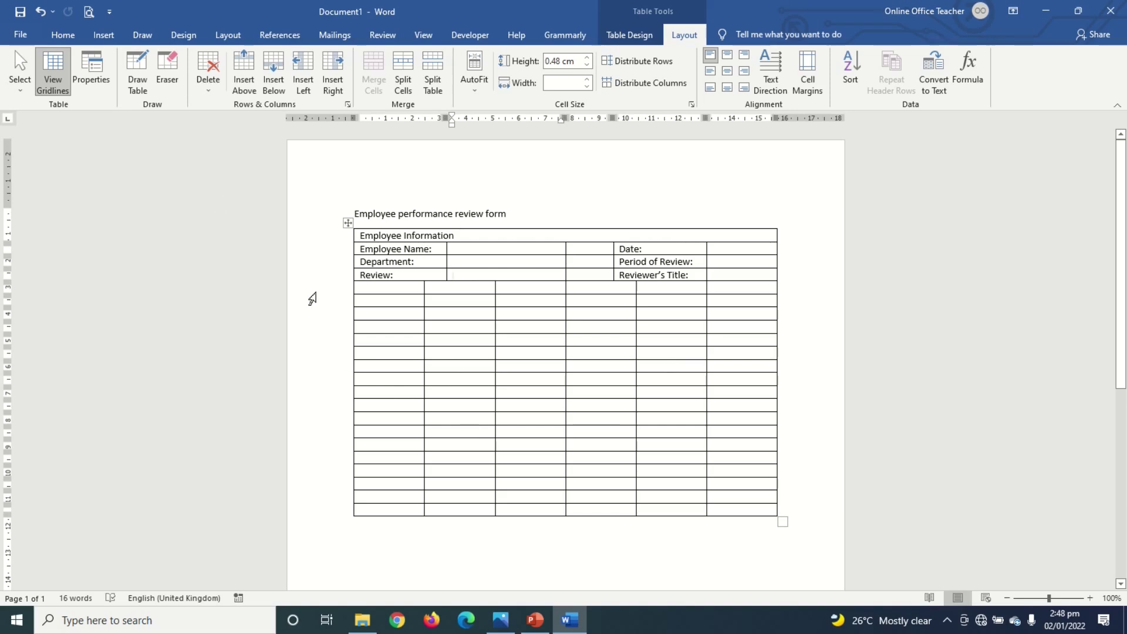
# Set Narrow page margins and AutoFit the table to the window width
pyautogui.click(229, 37)
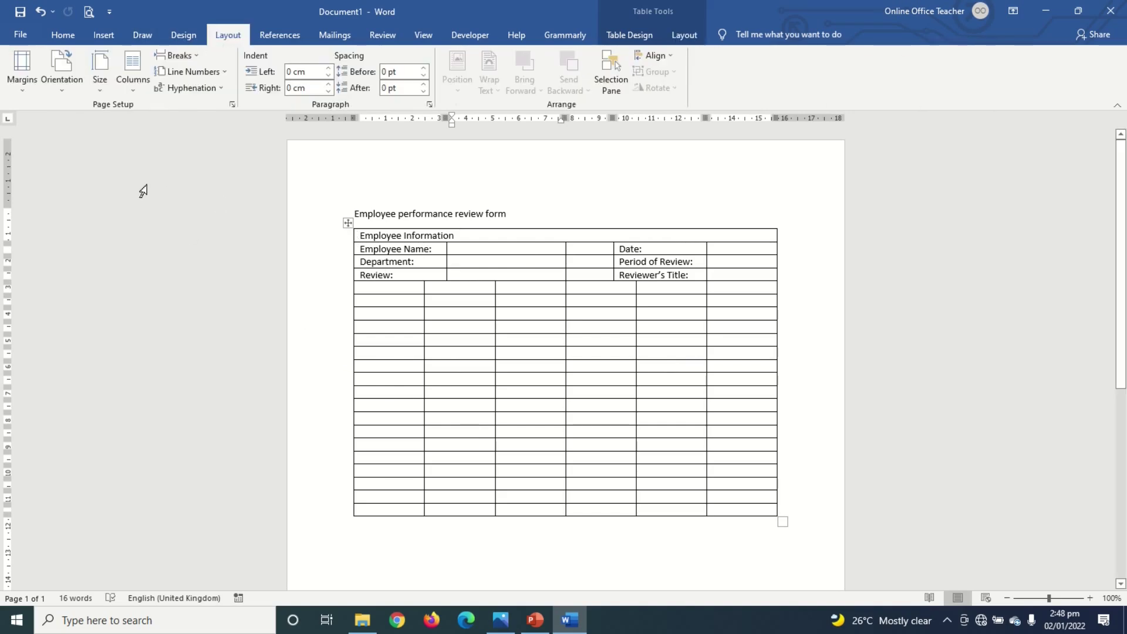
pyautogui.click(33, 88)
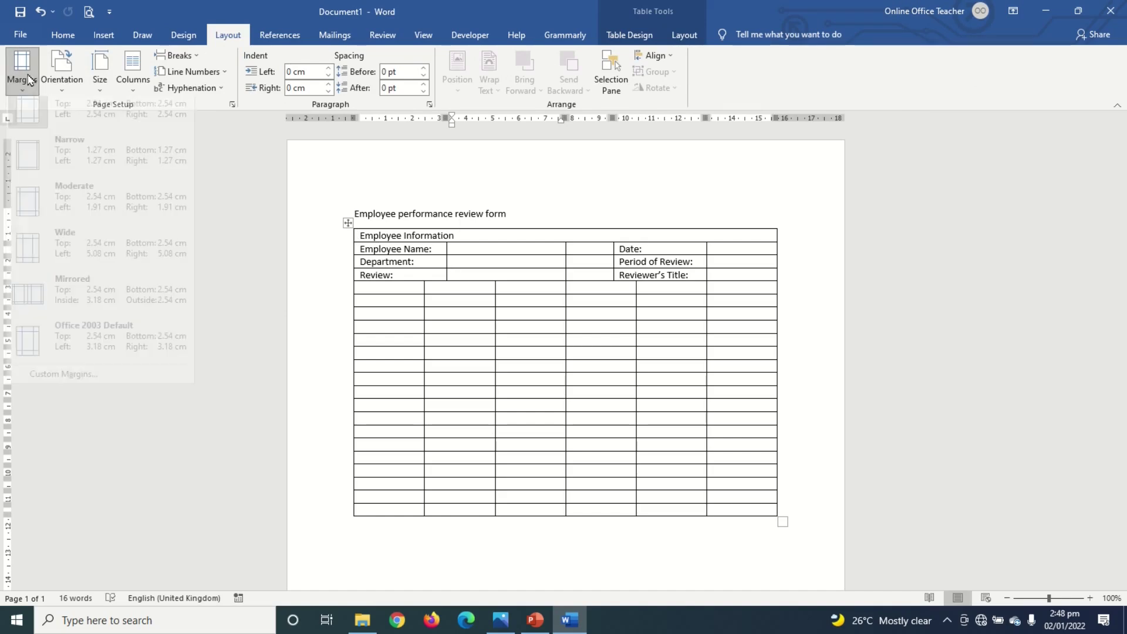
pyautogui.click(87, 170)
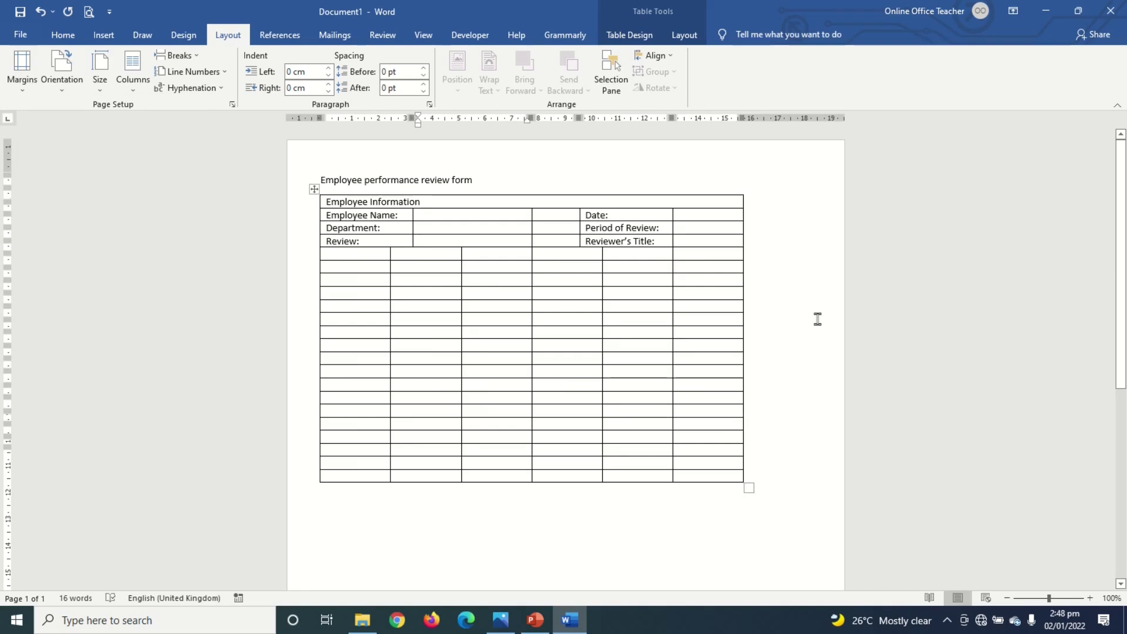
pyautogui.click(680, 36)
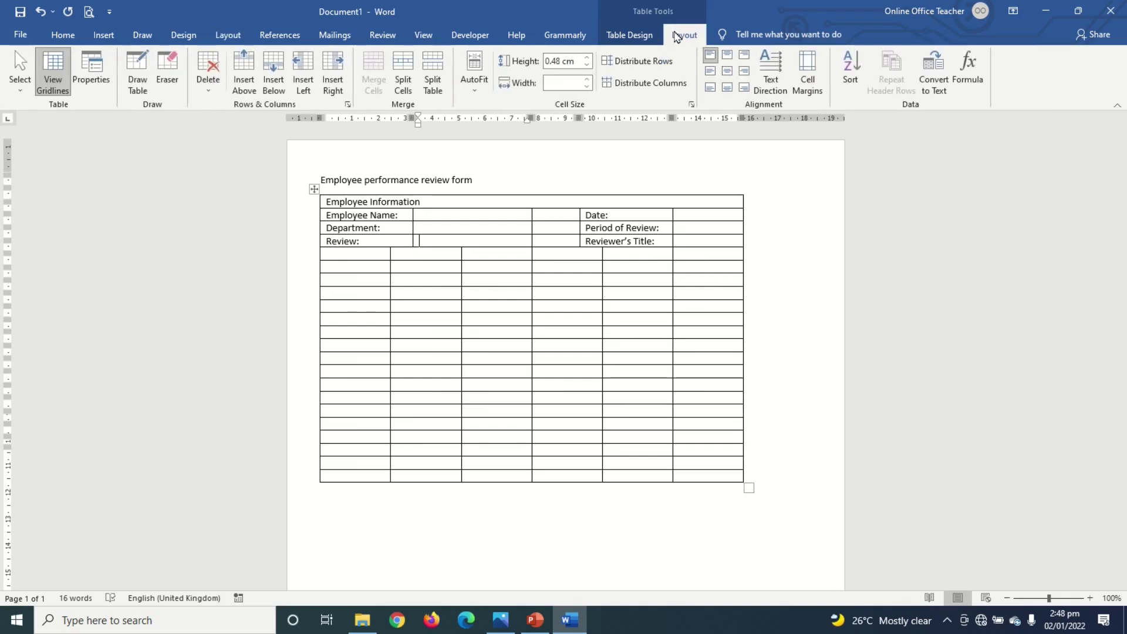
pyautogui.click(474, 82)
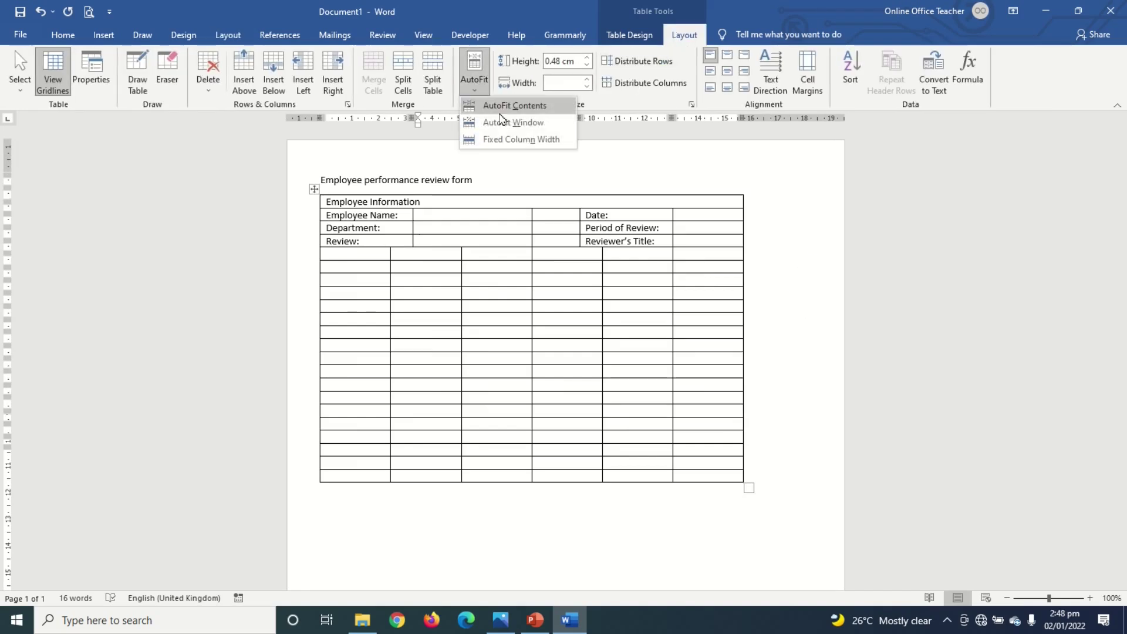
pyautogui.click(521, 128)
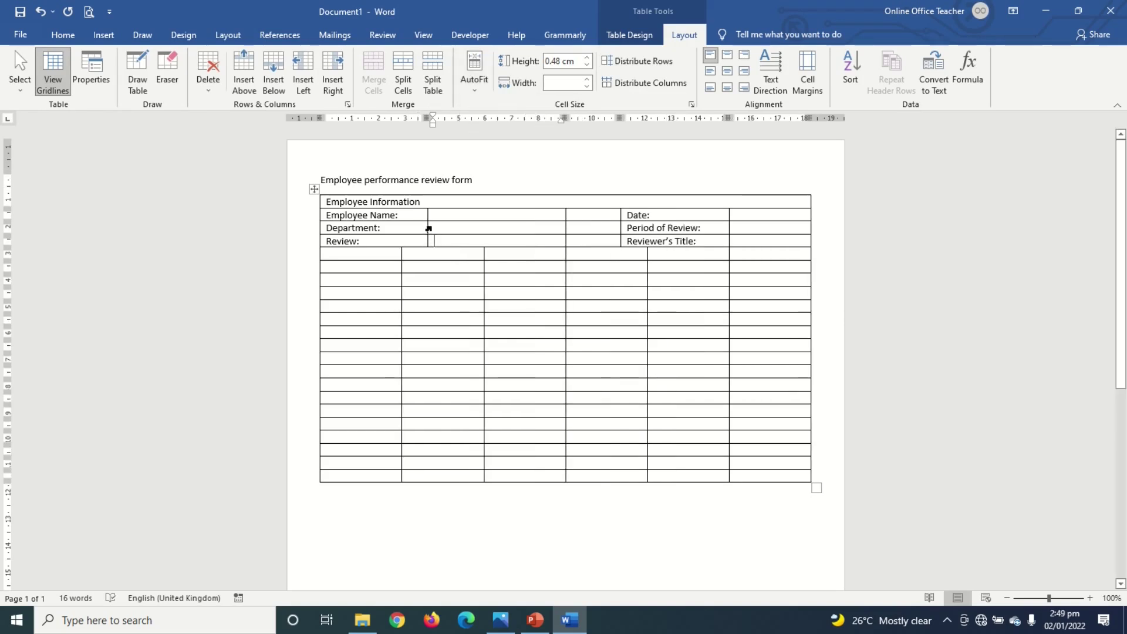
# Narrow the Employee Name label column and widen the value cells beside it
pyautogui.moveTo(427, 225); pyautogui.dragTo(410, 233)
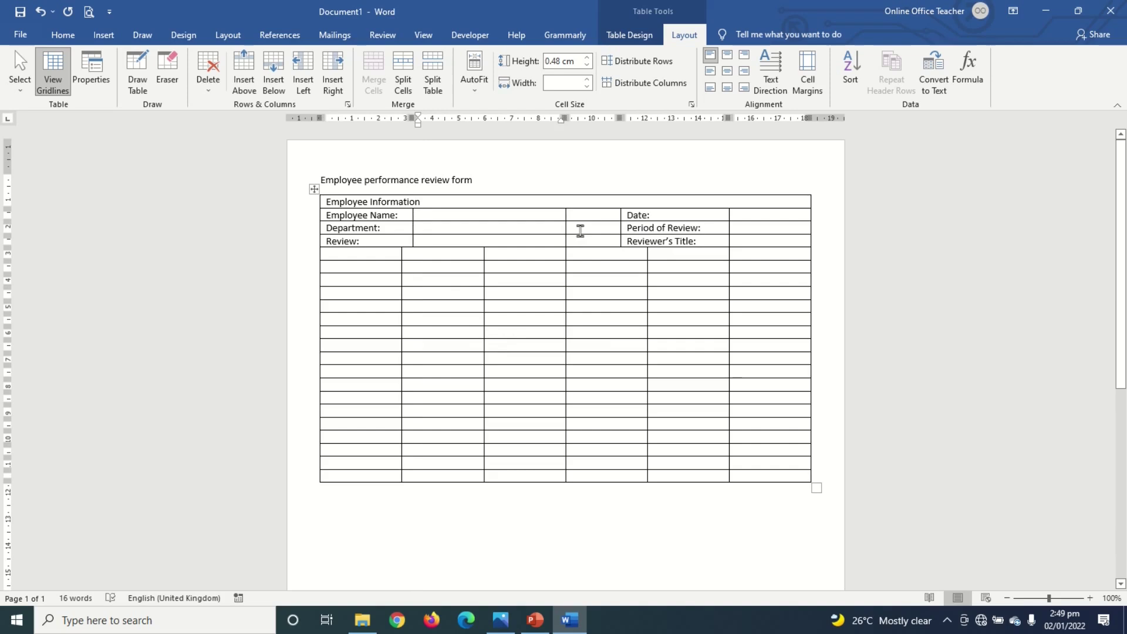
pyautogui.moveTo(579, 216); pyautogui.dragTo(586, 236)
pyautogui.click(601, 233)
# Merge the first empty row of the lower grid into one full-width spacer cell
pyautogui.moveTo(354, 254)
pyautogui.mouseDown()
pyautogui.moveTo(661, 261)
pyautogui.moveTo(758, 250)
pyautogui.mouseUp()
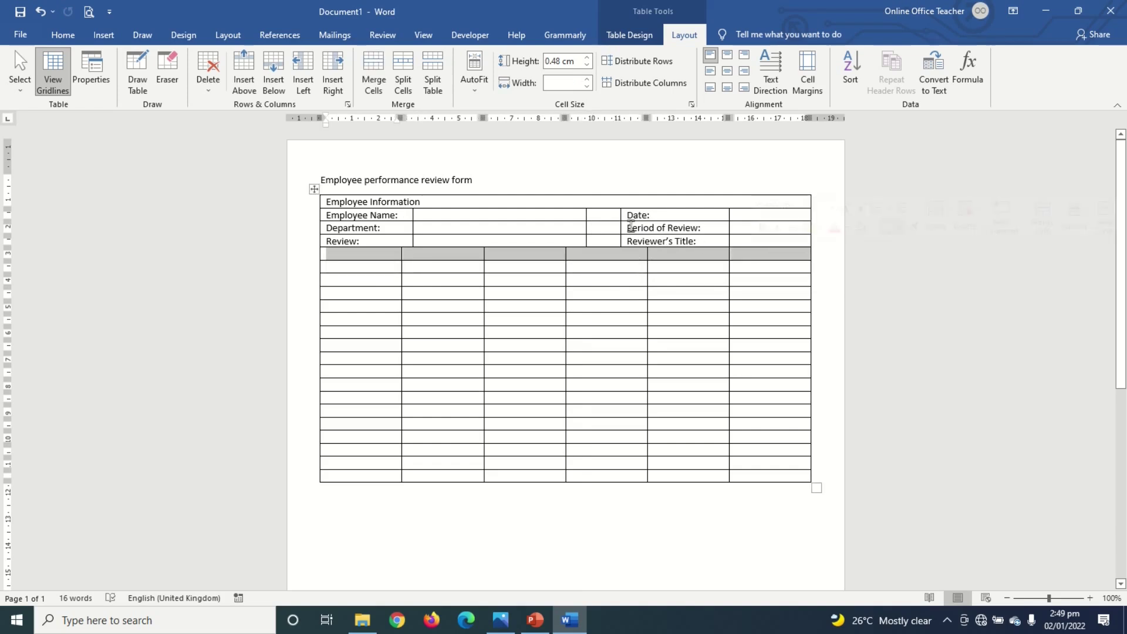
pyautogui.click(374, 72)
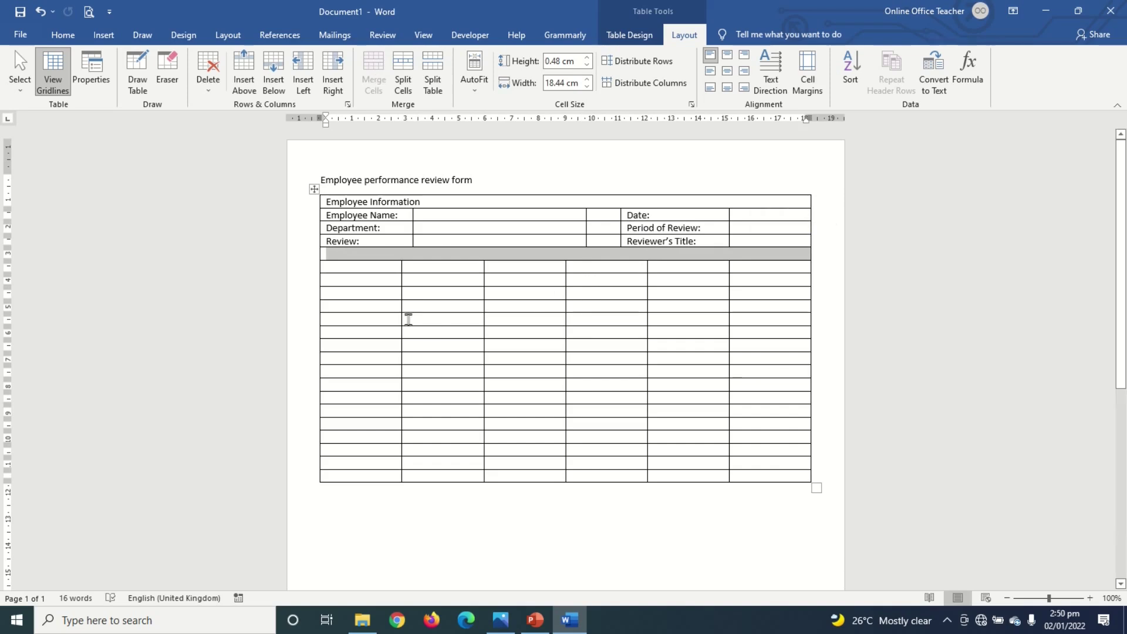
pyautogui.click(340, 265)
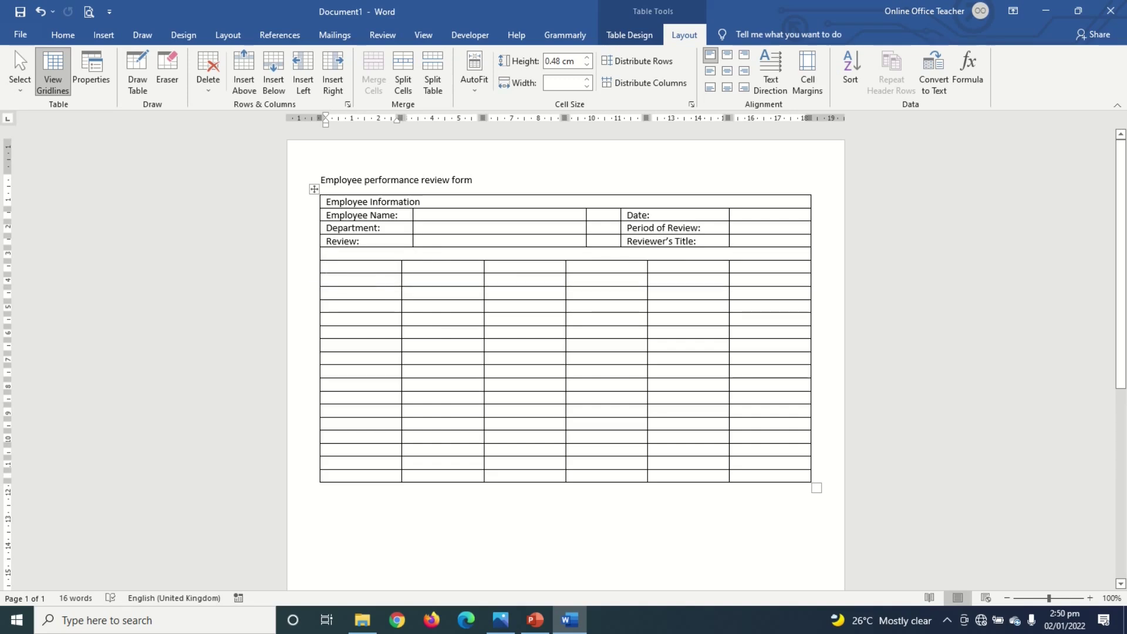
# Fill the header row with Performance Evaluation, Excellent, Good, Fair, Poor and Comments
pyautogui.write('per')
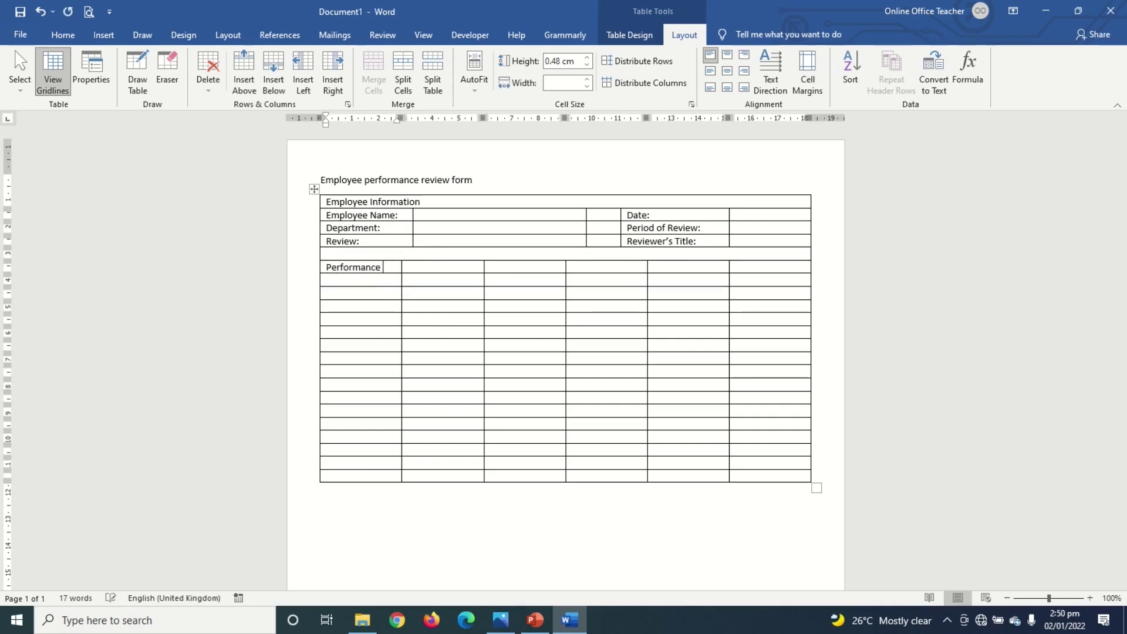
pyautogui.write('formance Evaluation')
pyautogui.press('Tab')
pyautogui.write('excellent')
pyautogui.press('Tab')
pyautogui.write('goo')
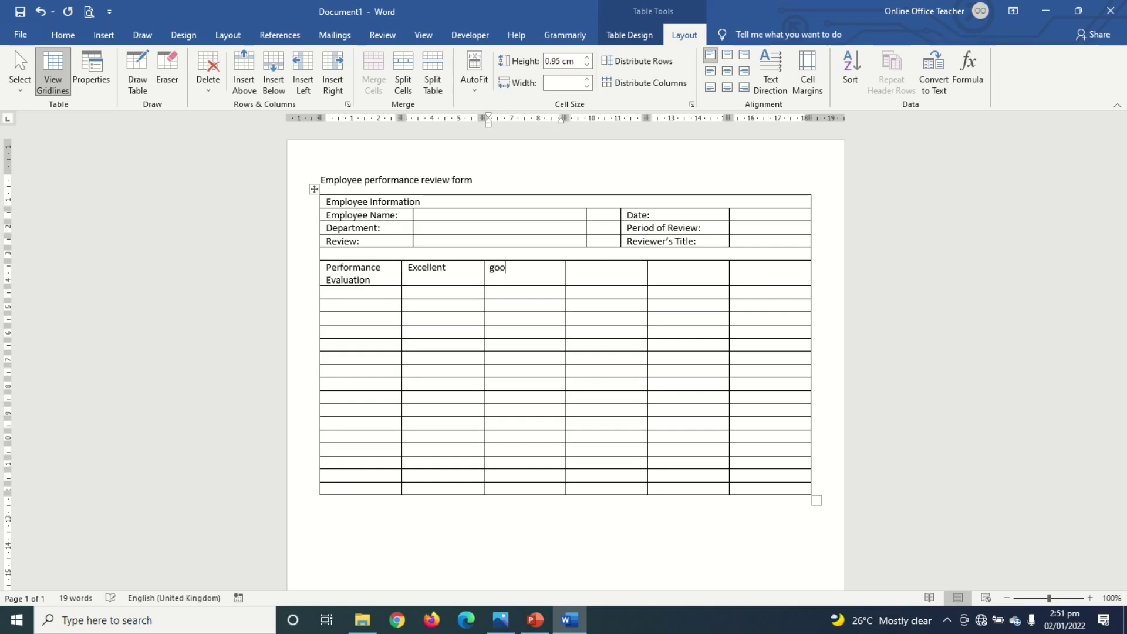
pyautogui.write('d')
pyautogui.press('Tab')
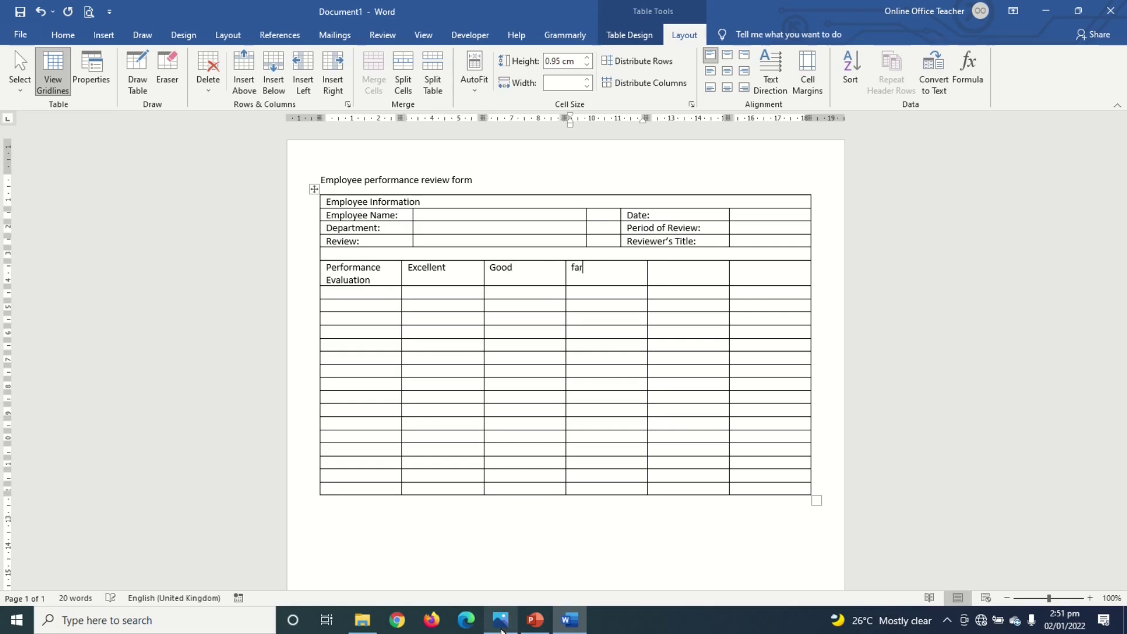
pyautogui.press('Tab')
pyautogui.write('poor')
pyautogui.press('Tab')
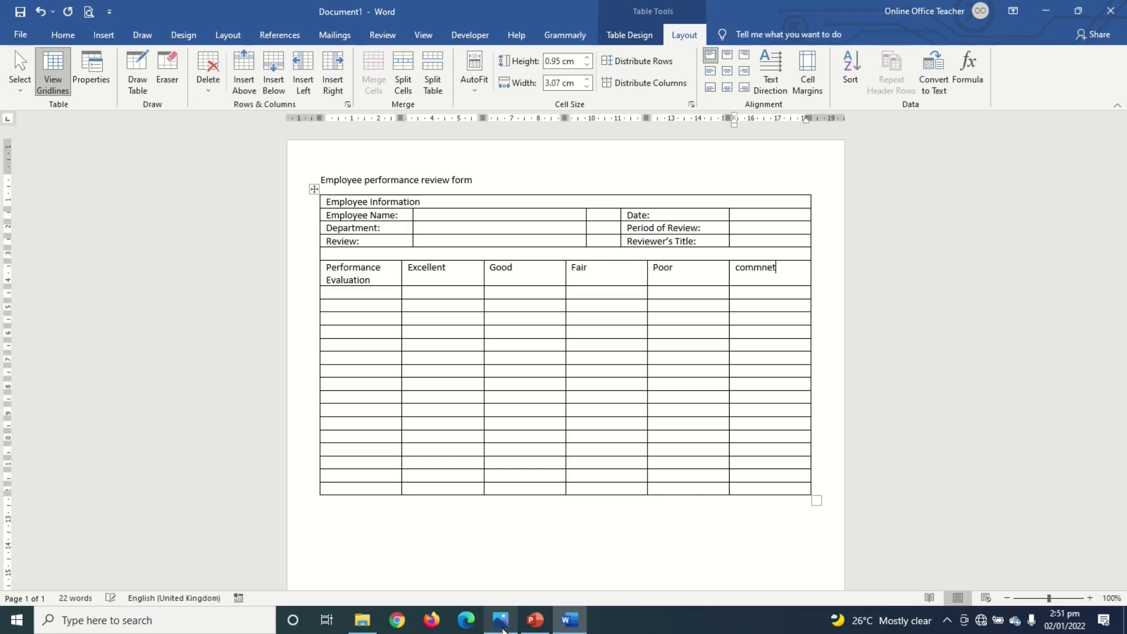
pyautogui.press('Tab')
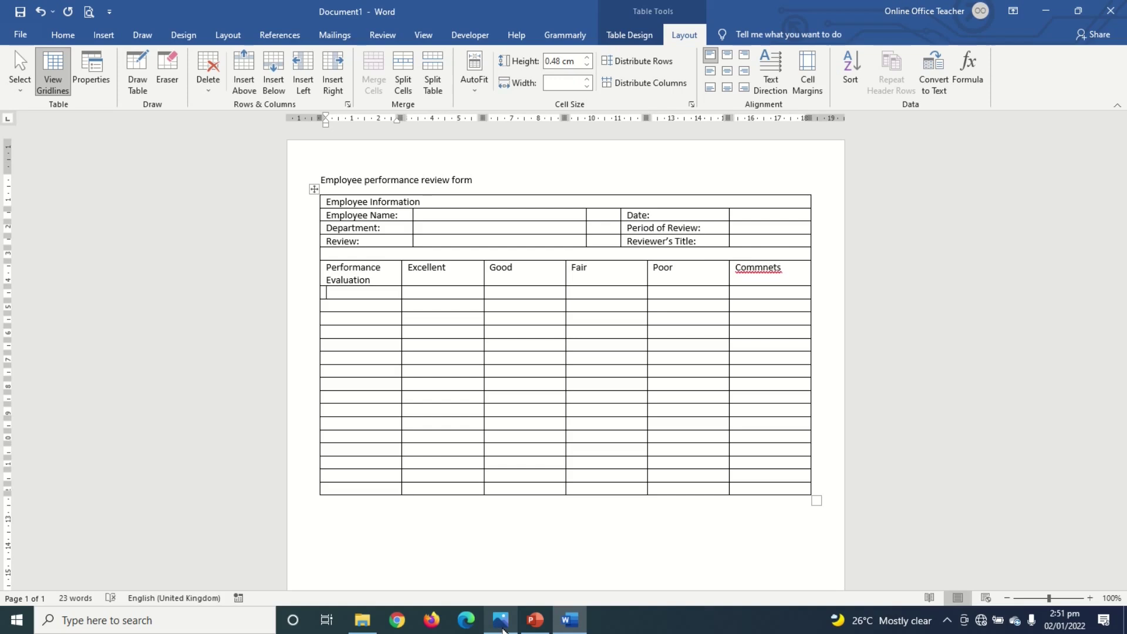
# Correct the misspelt last header to 'Comments' using the spelling suggestion
pyautogui.rightClick(757, 267)
pyautogui.click(739, 298)
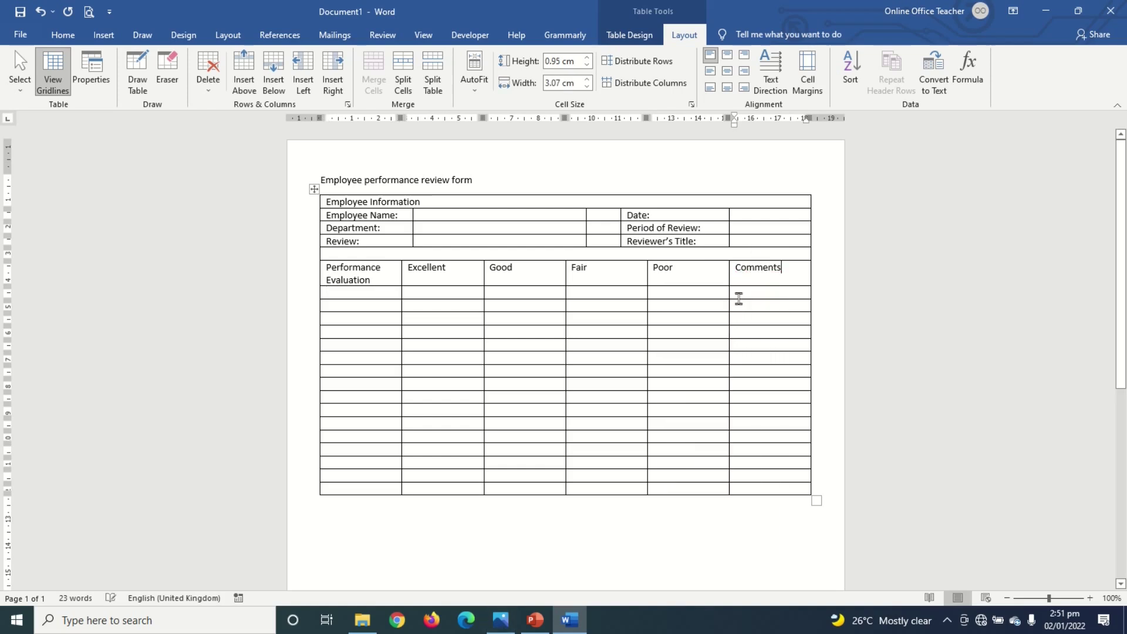
pyautogui.press('Tab')
# Narrow the Poor and Fair columns and widen the Performance Evaluation column
pyautogui.moveTo(713, 271); pyautogui.dragTo(706, 489)
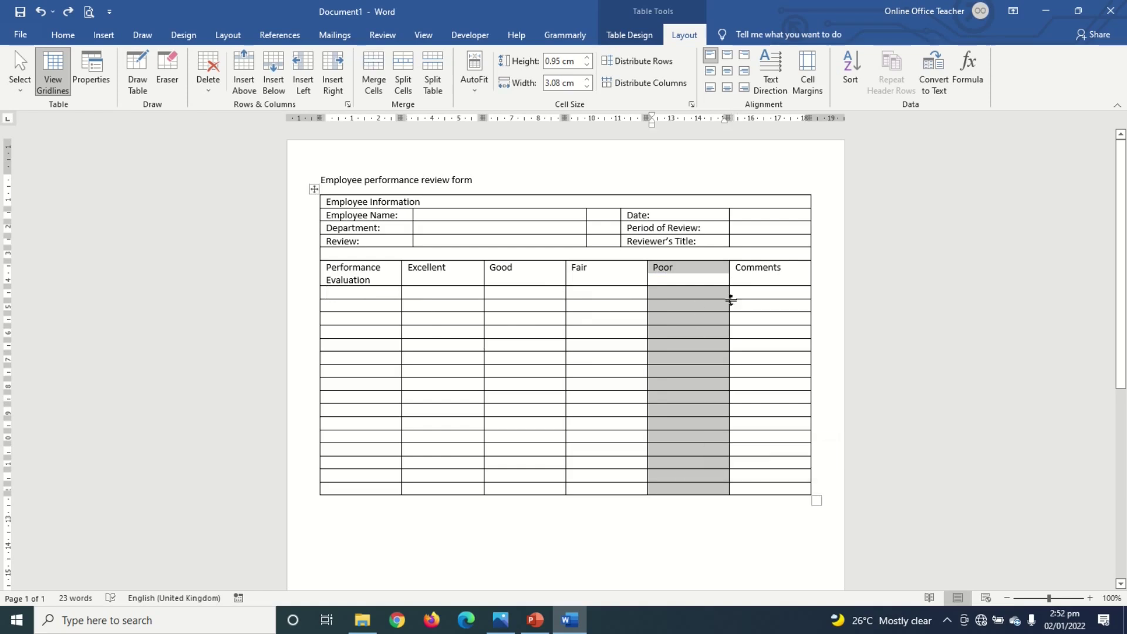
pyautogui.moveTo(729, 292); pyautogui.dragTo(699, 299)
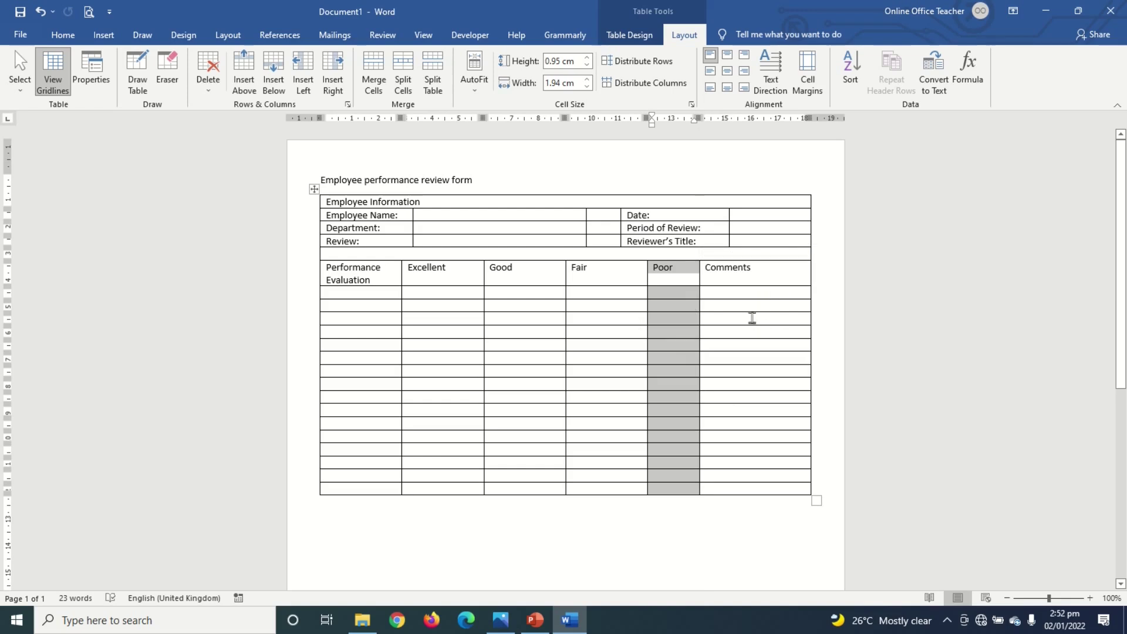
pyautogui.moveTo(648, 316); pyautogui.dragTo(659, 316)
pyautogui.moveTo(565, 320); pyautogui.dragTo(619, 319)
pyautogui.click(482, 296)
pyautogui.moveTo(482, 296); pyautogui.dragTo(583, 317)
pyautogui.hotkey('ctrl', 'z')
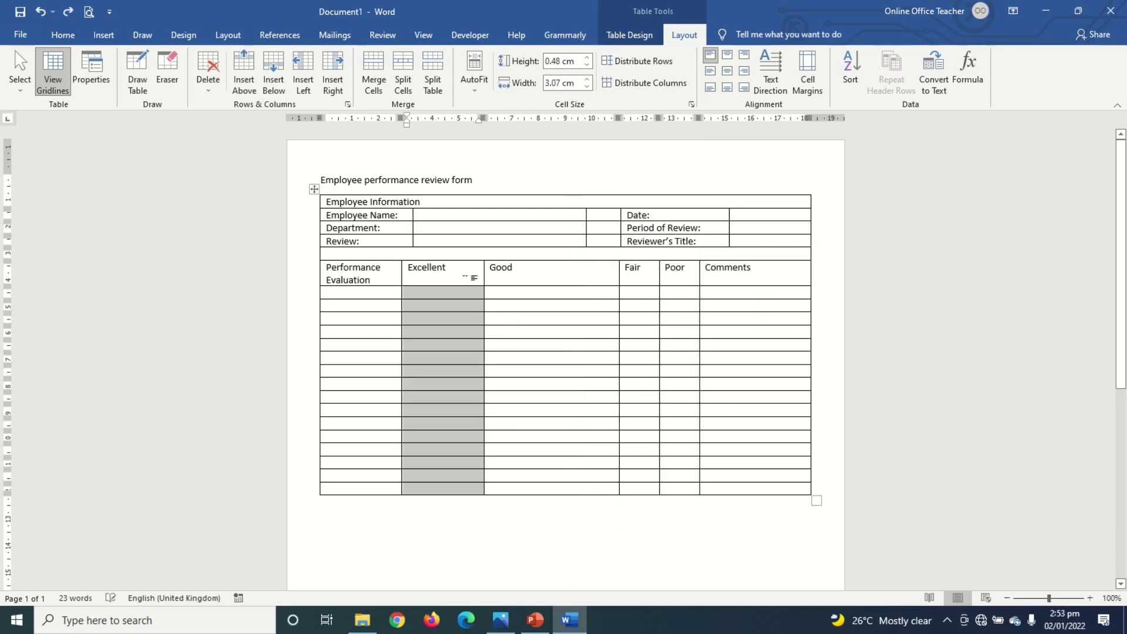
pyautogui.moveTo(470, 274); pyautogui.dragTo(580, 352)
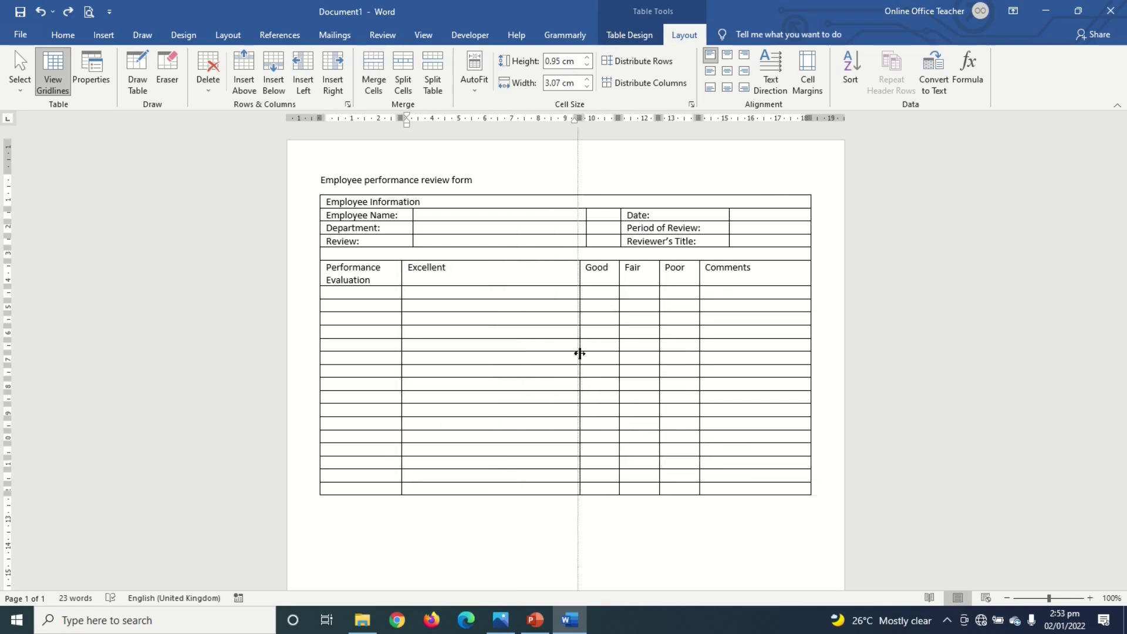
pyautogui.moveTo(401, 320); pyautogui.dragTo(493, 346)
# Distribute the Excellent–Poor columns evenly at 1.81 cm, keeping Excellent on one line
pyautogui.moveTo(505, 266); pyautogui.dragTo(655, 475)
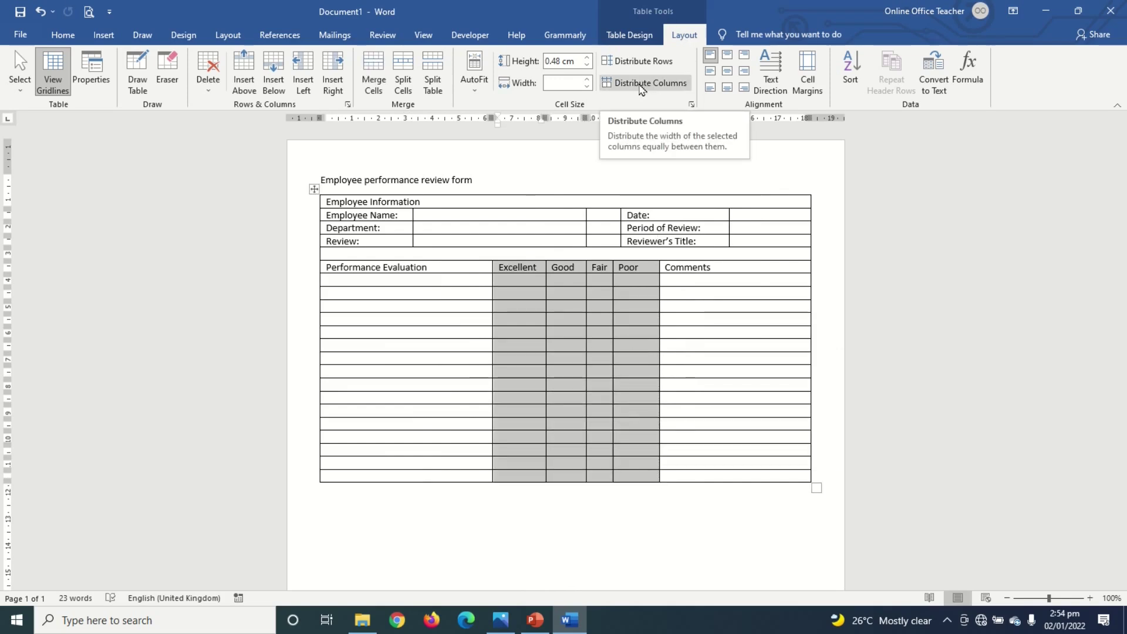
pyautogui.click(642, 87)
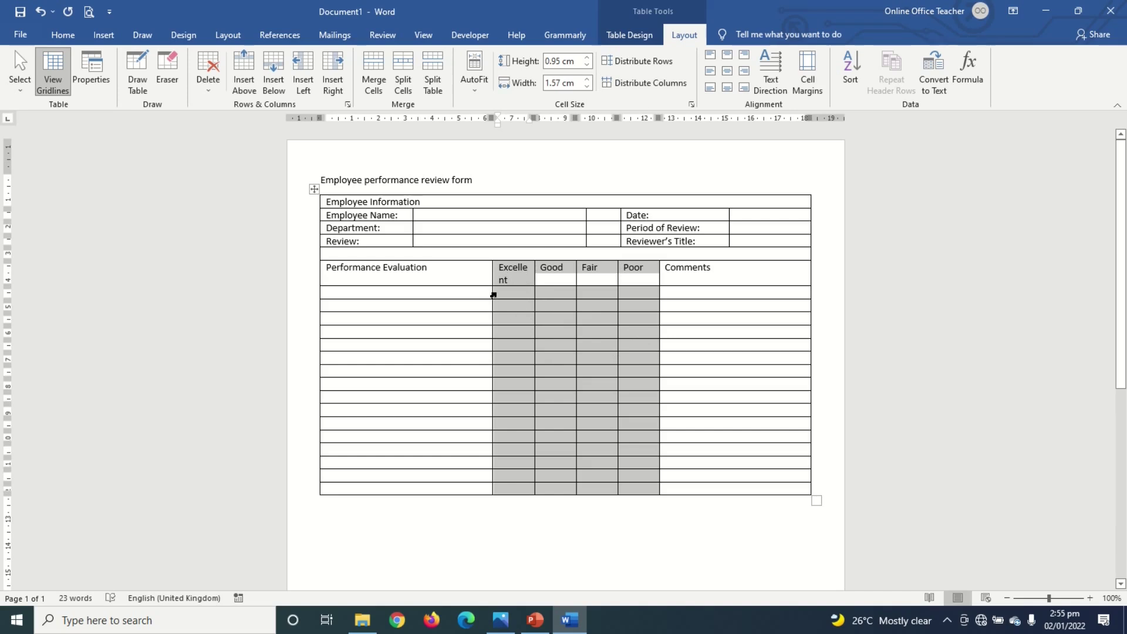
pyautogui.moveTo(492, 292); pyautogui.dragTo(484, 299)
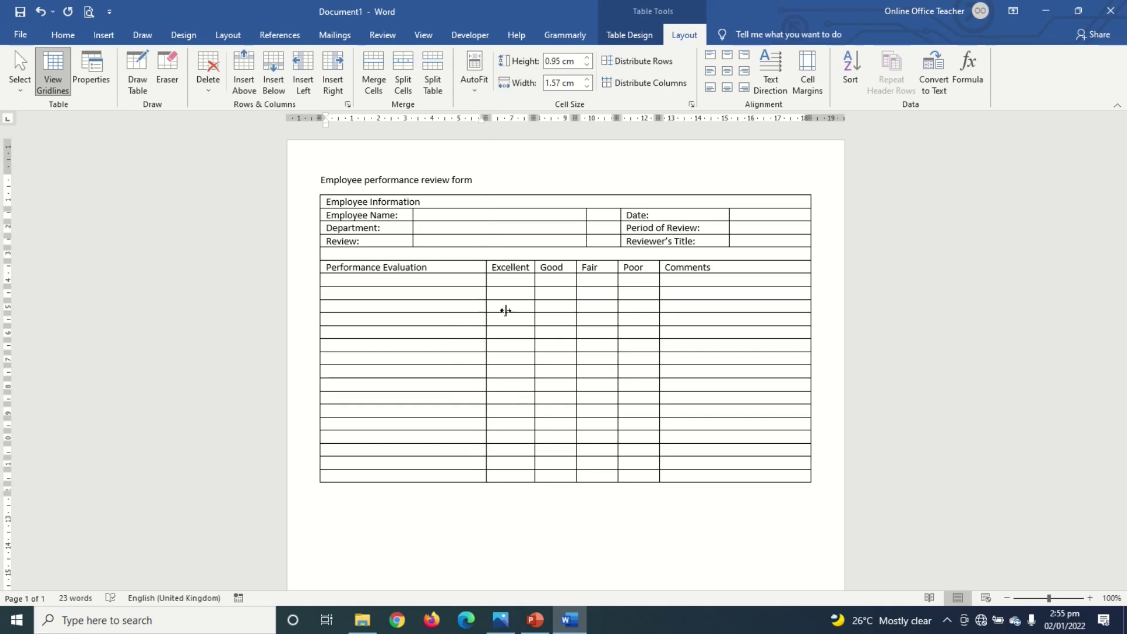
pyautogui.click(637, 84)
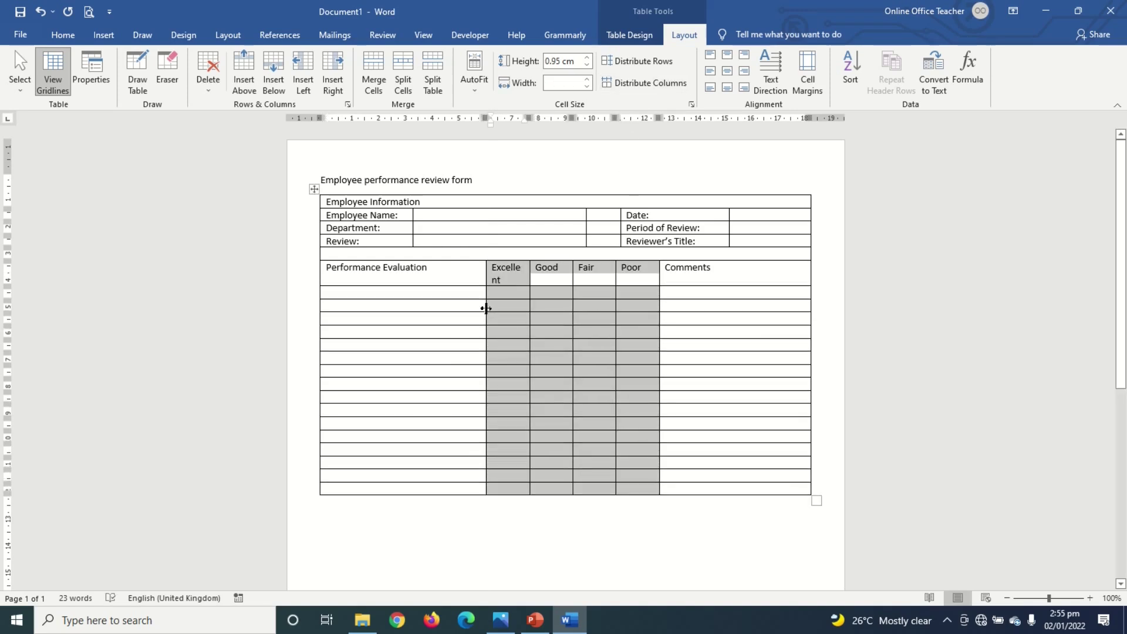
pyautogui.moveTo(486, 308); pyautogui.dragTo(472, 312)
pyautogui.click(650, 84)
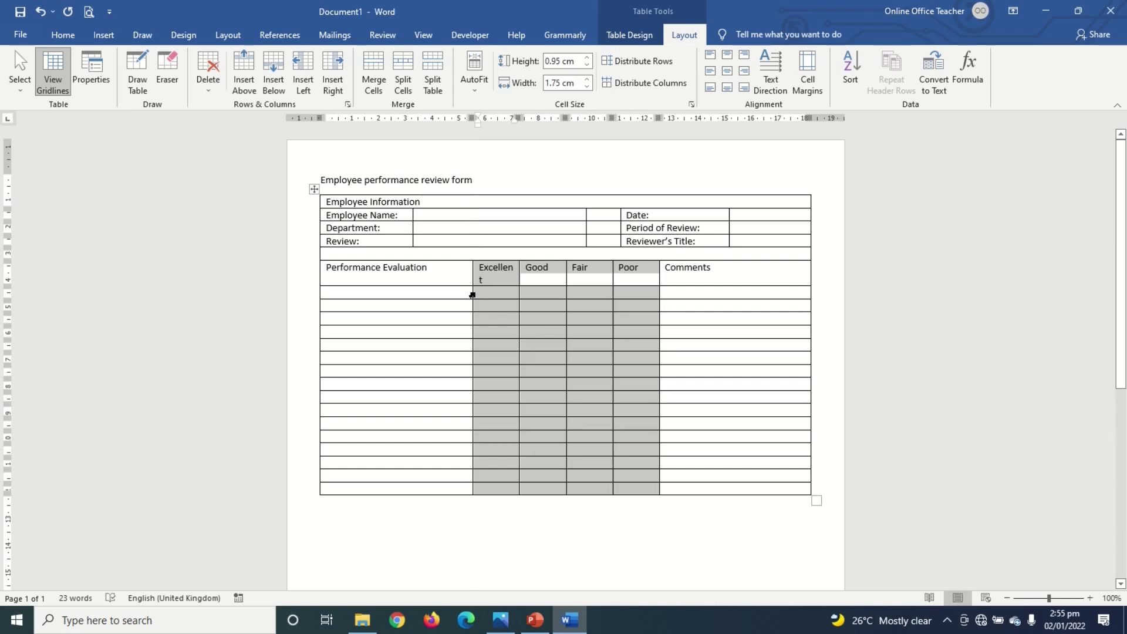
pyautogui.moveTo(472, 292); pyautogui.dragTo(467, 292)
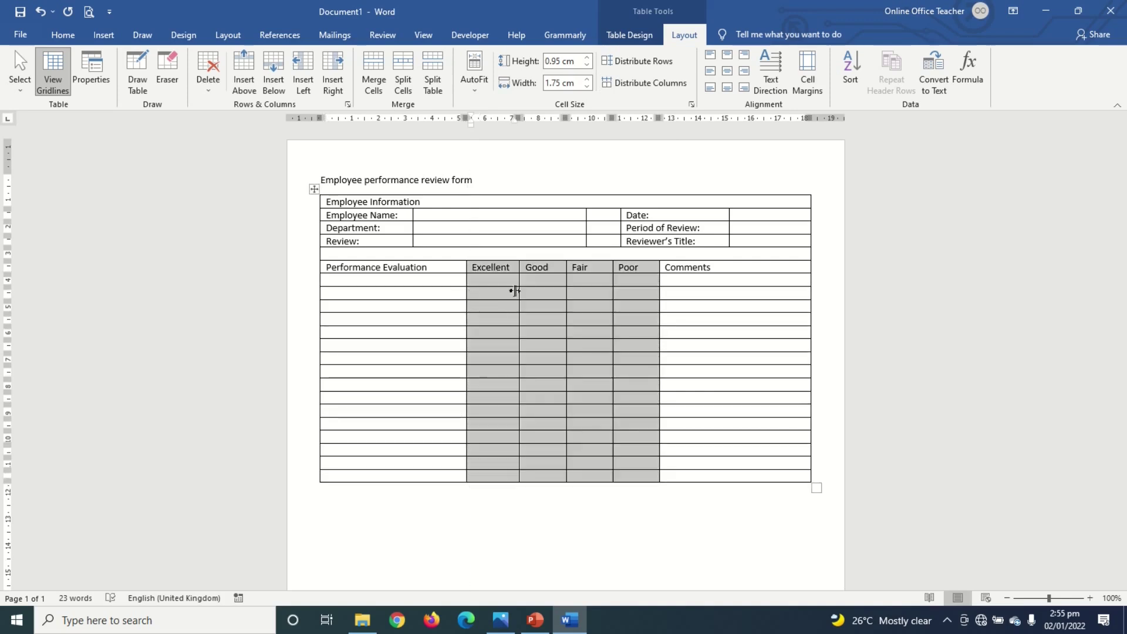
pyautogui.click(642, 94)
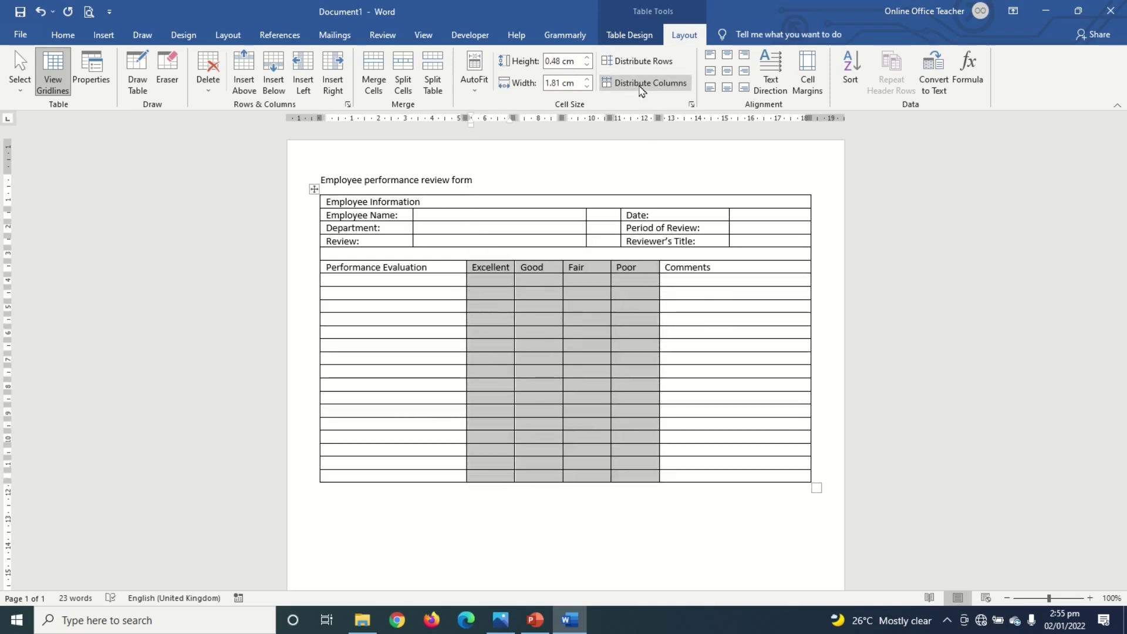
pyautogui.moveTo(346, 280)
pyautogui.mouseDown()
pyautogui.moveTo(357, 470)
pyautogui.moveTo(359, 423)
pyautogui.mouseUp()
# List the rating categories from Job Knowledge down to Overall Rating in the first column
pyautogui.click(336, 290)
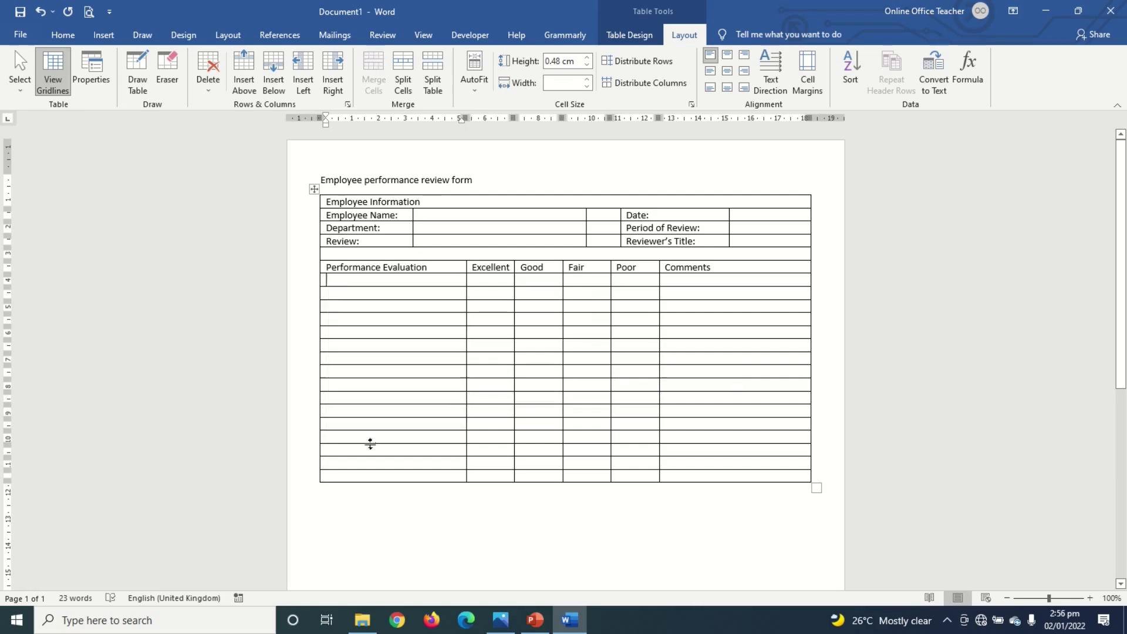
pyautogui.write('Job')
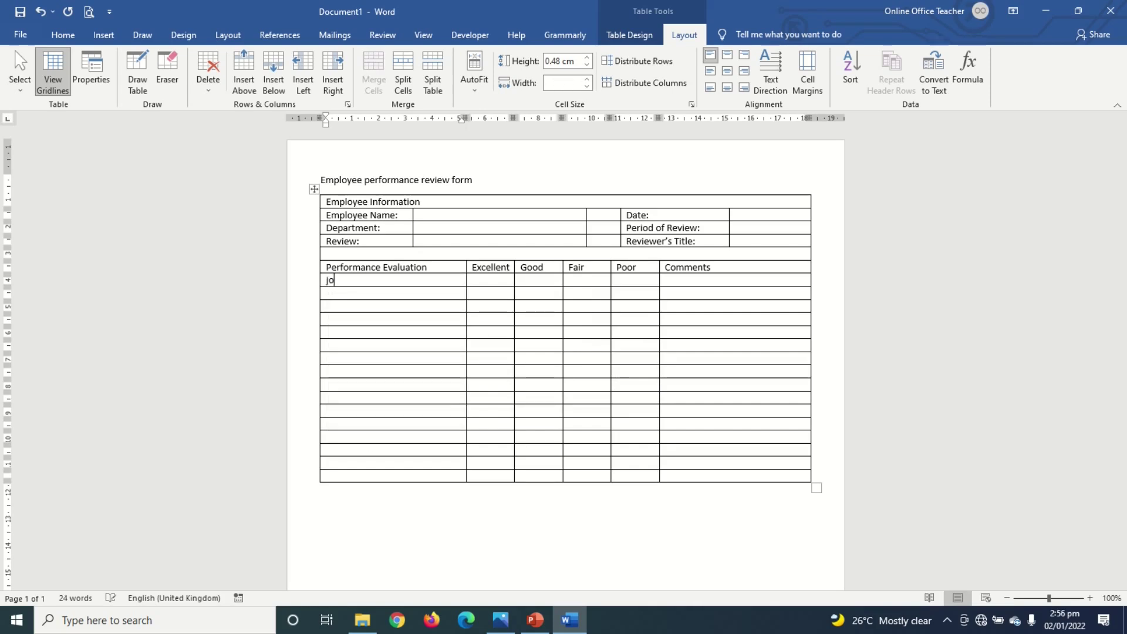
pyautogui.write(' knowledge')
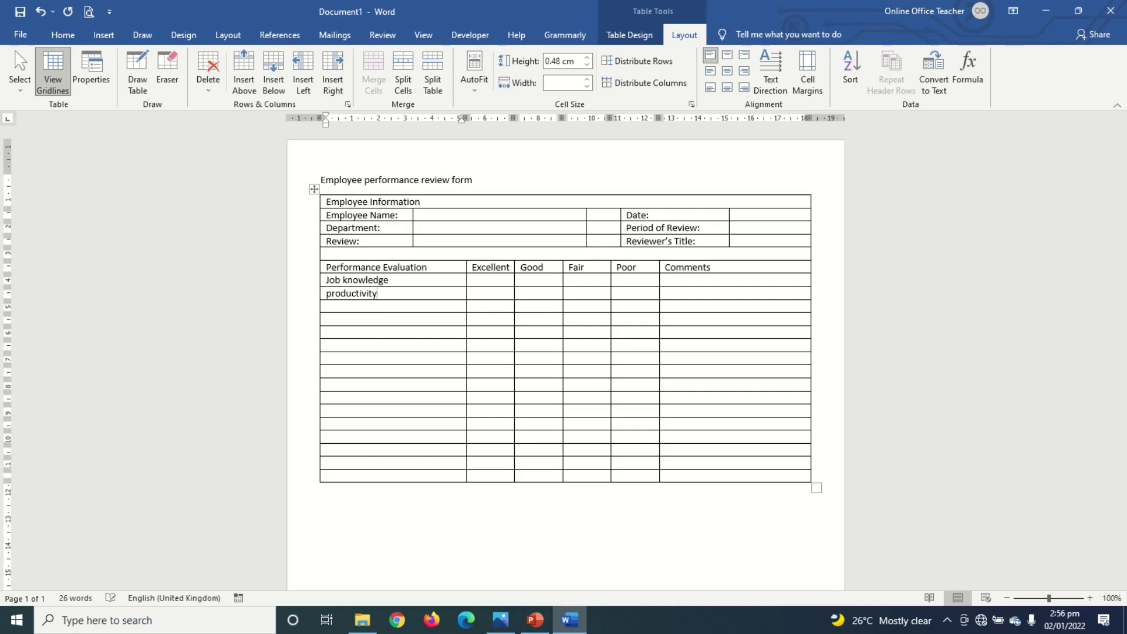
pyautogui.press('Down')
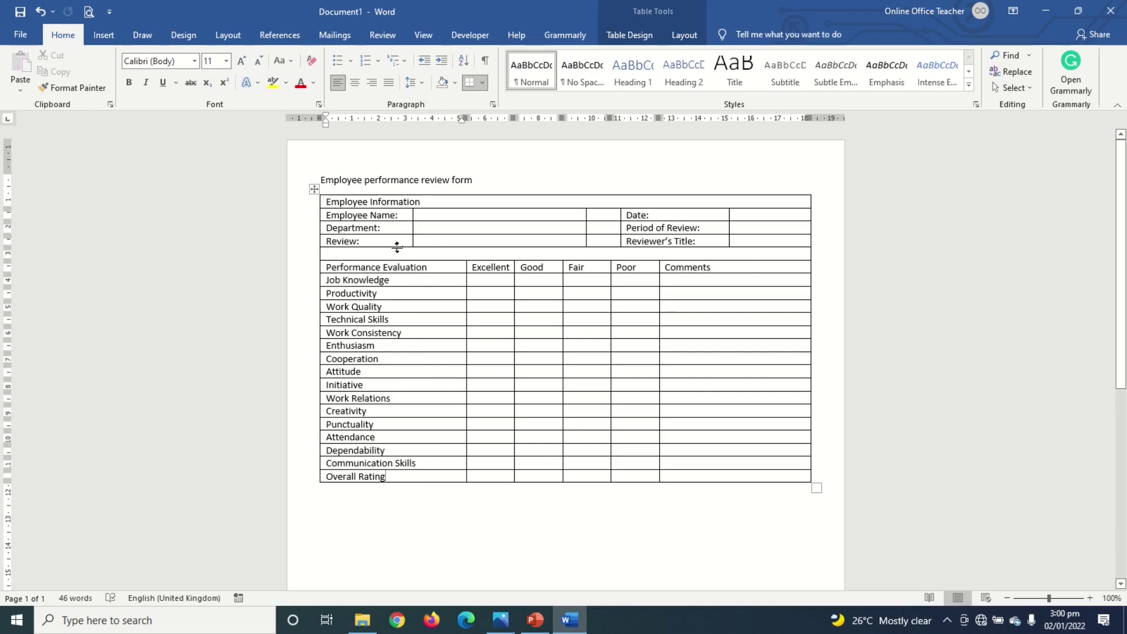
pyautogui.click(314, 190)
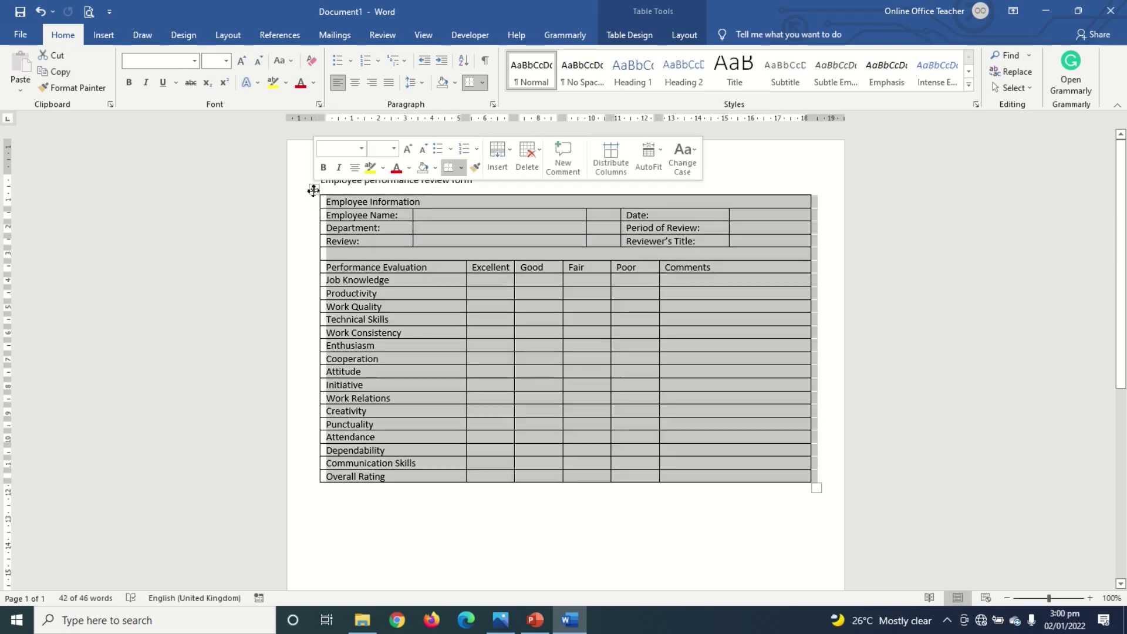
# Set the height of every table row to 1 cm
pyautogui.click(683, 39)
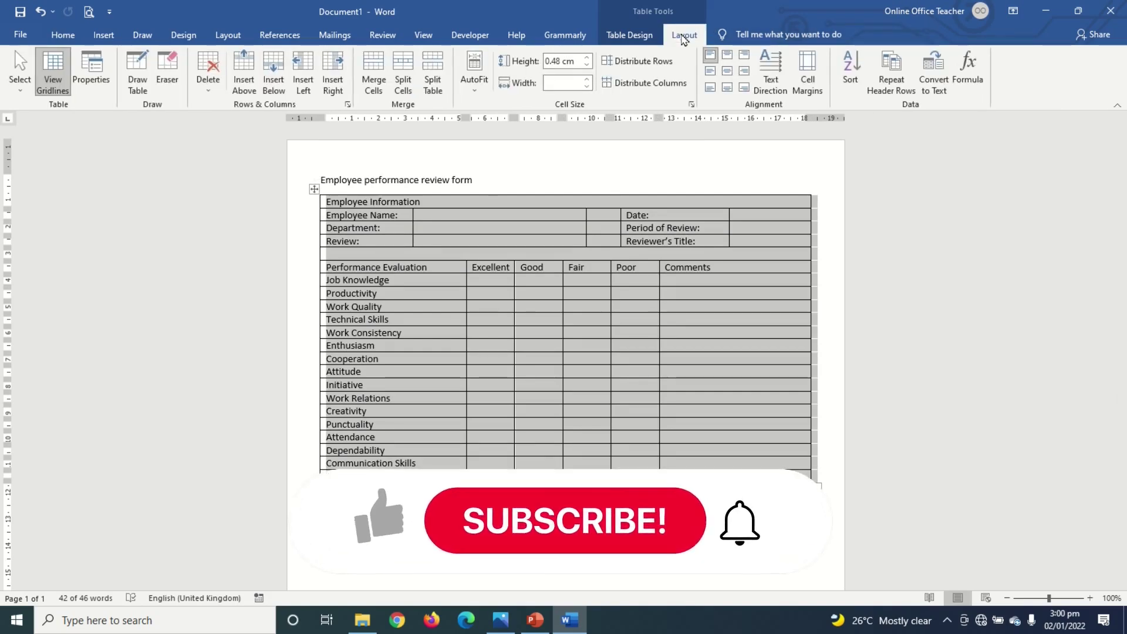
pyautogui.click(587, 57)
pyautogui.click(587, 58)
pyautogui.click(586, 57)
pyautogui.click(587, 58)
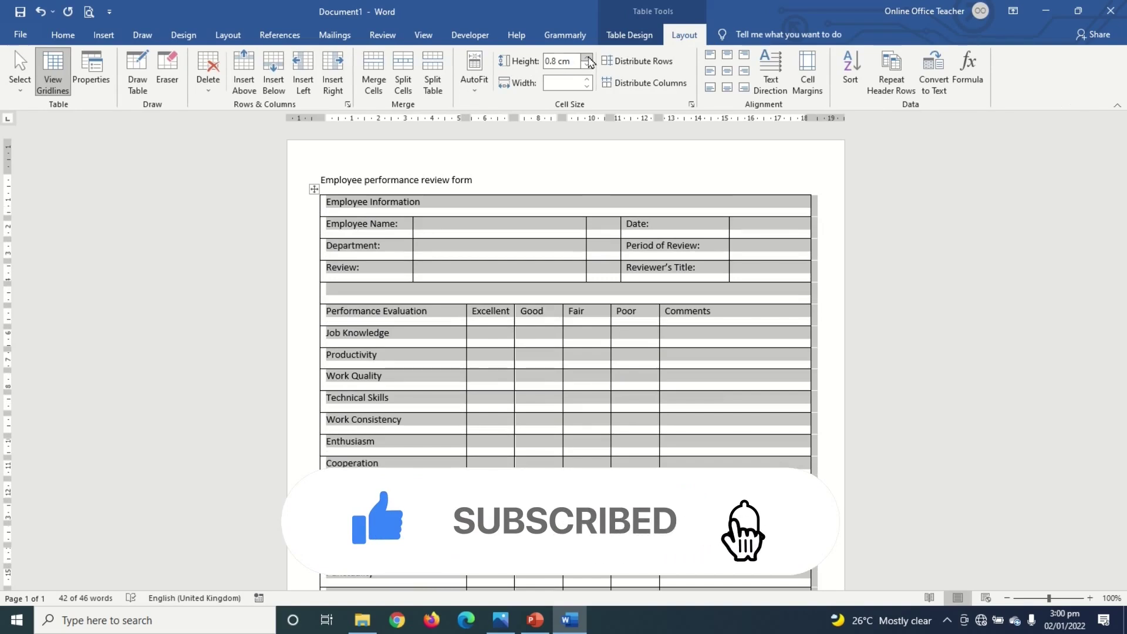
pyautogui.click(587, 57)
pyautogui.click(587, 57)
pyautogui.scroll(-12, 599, 316)
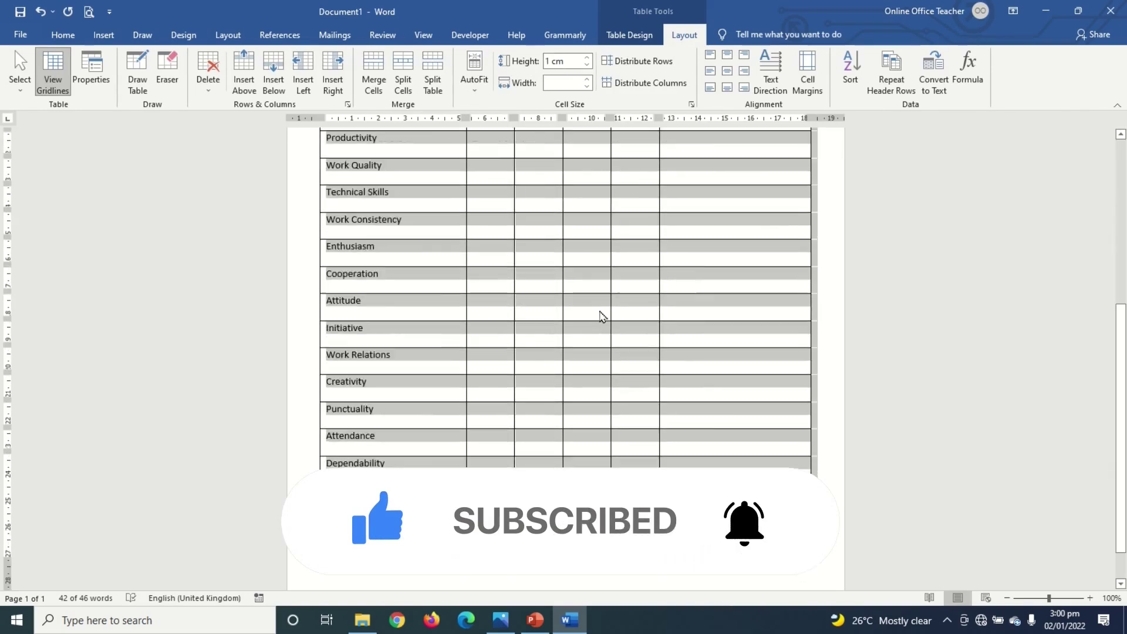
pyautogui.scroll(12, 604, 314)
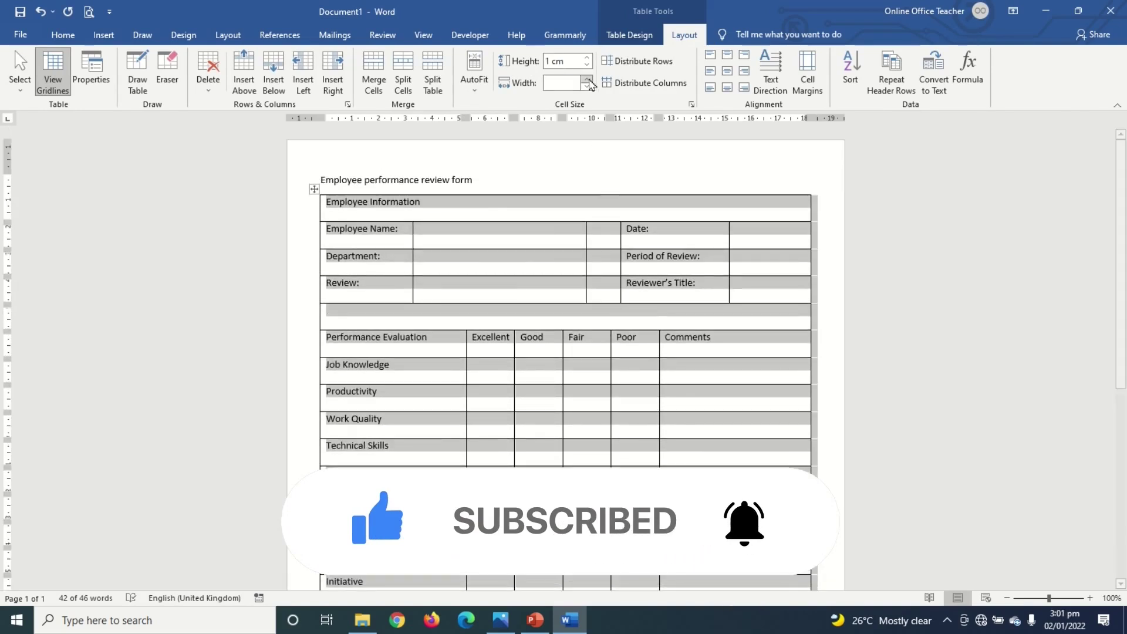
pyautogui.scroll(-8, 586, 188)
pyautogui.scroll(3, 593, 209)
pyautogui.scroll(5, 593, 209)
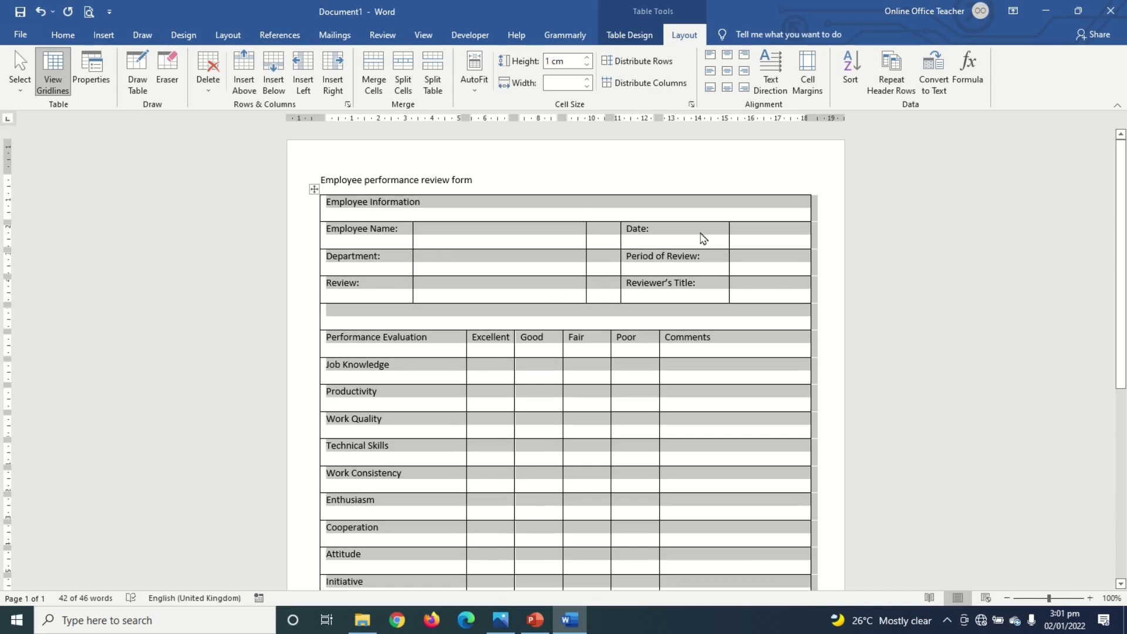
# Centre all cell text vertically and centre the Performance Evaluation header row horizontally
pyautogui.click(710, 71)
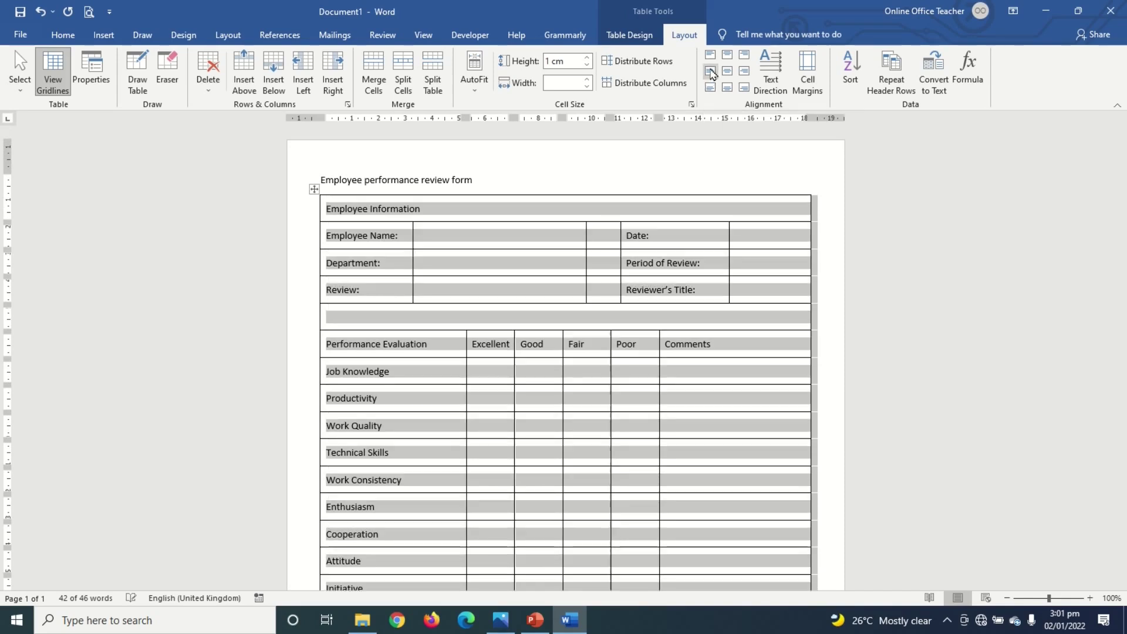
pyautogui.click(306, 354)
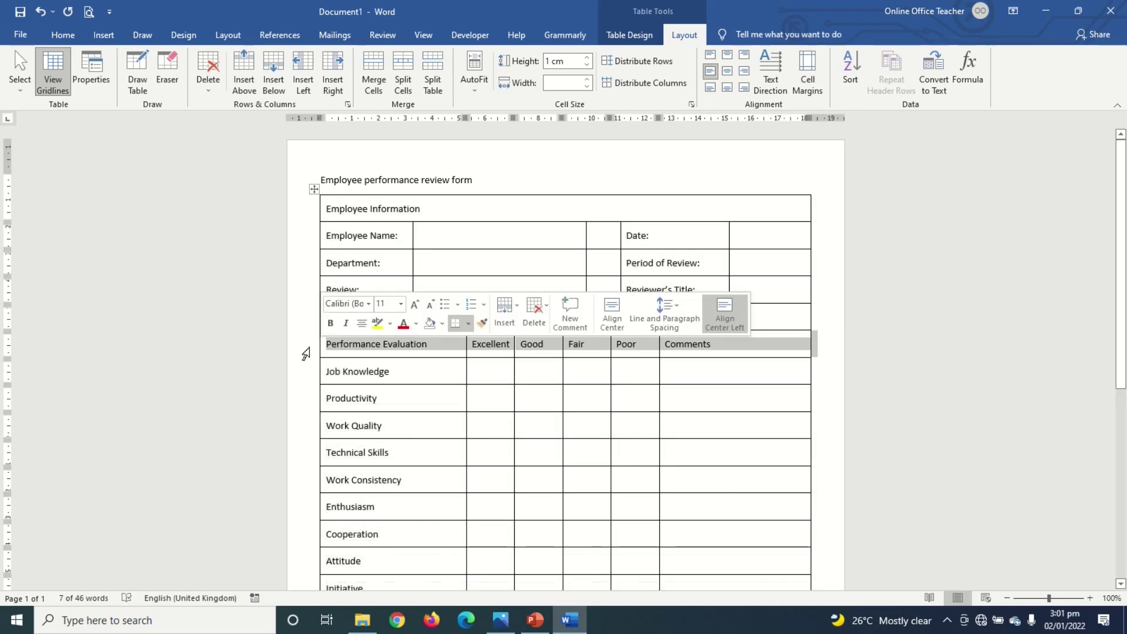
pyautogui.click(727, 72)
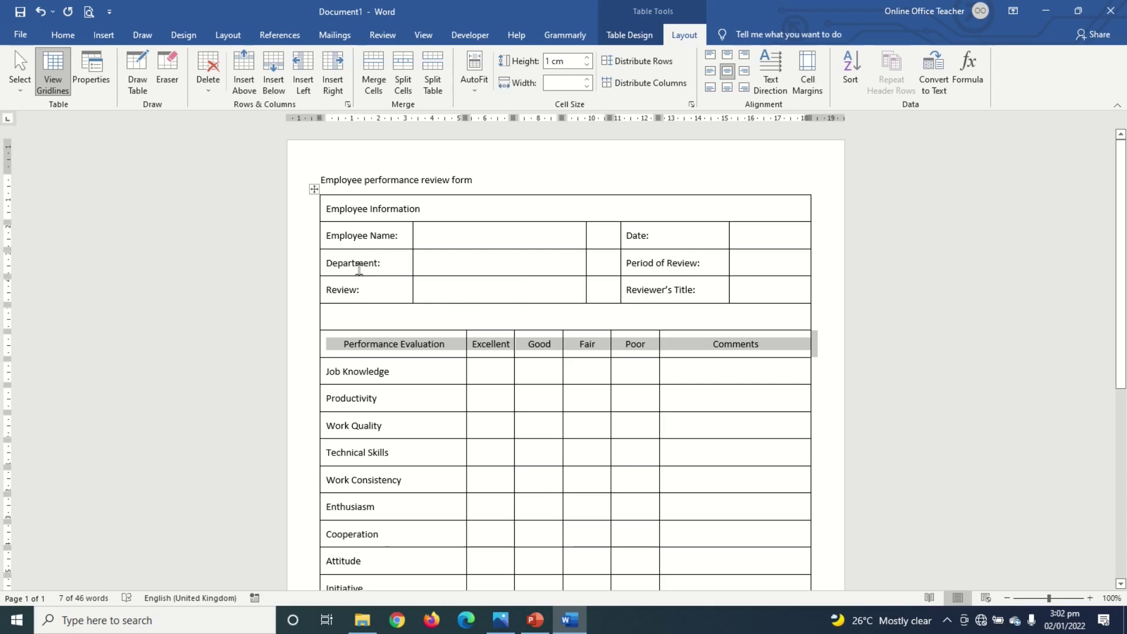
pyautogui.click(352, 235)
pyautogui.moveTo(366, 244); pyautogui.dragTo(767, 298)
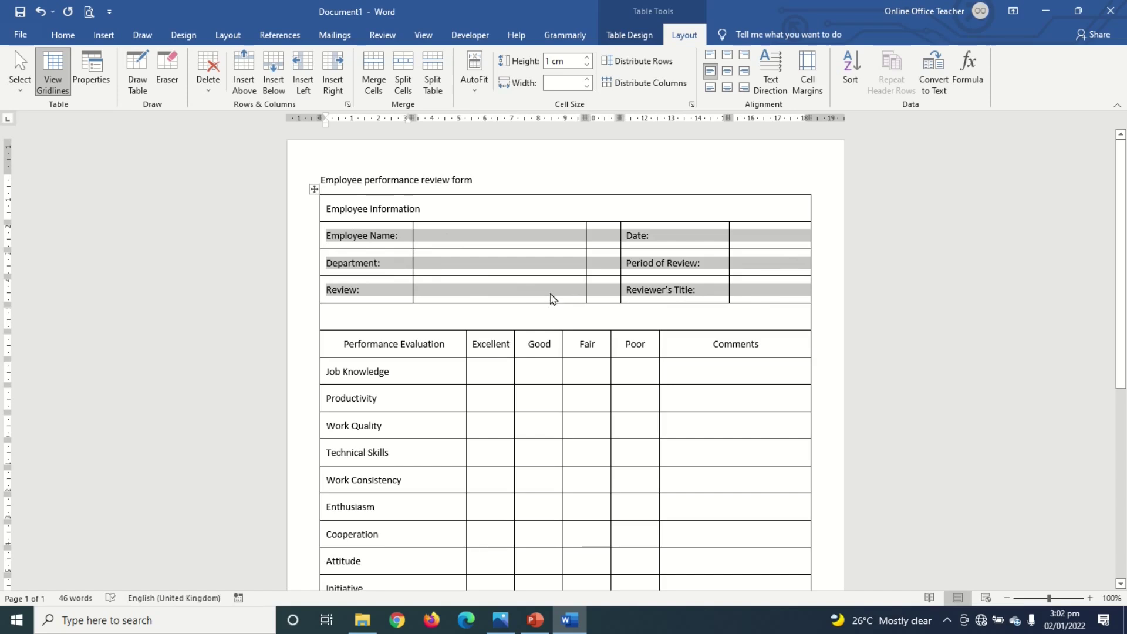
# Apply No Border to the selected Employee Name, Department and Review rows
pyautogui.click(620, 36)
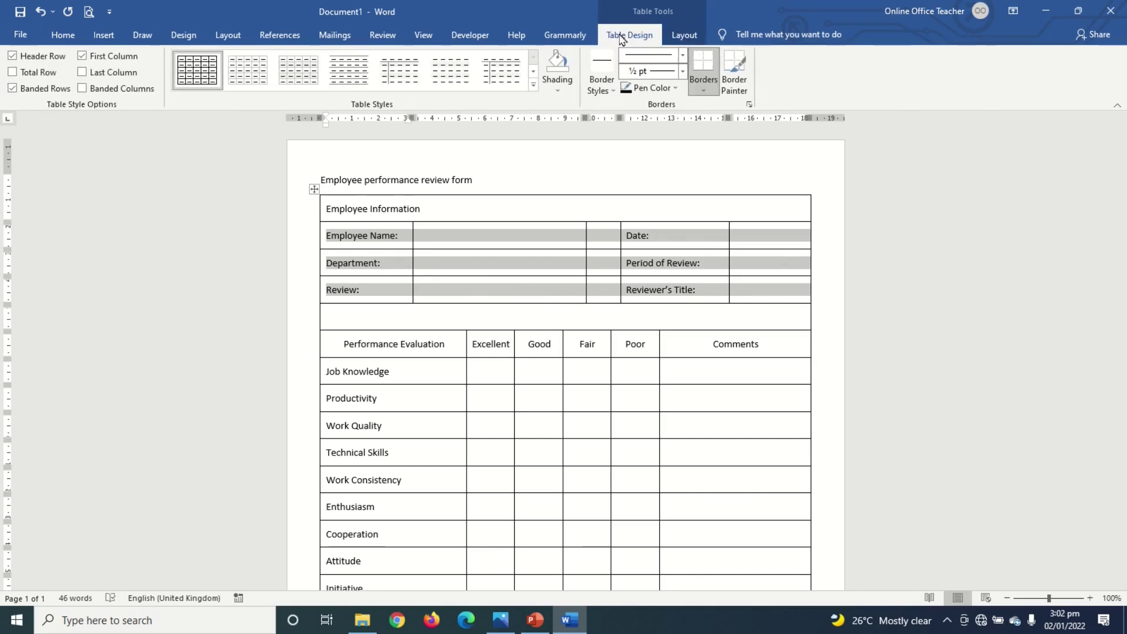
pyautogui.click(703, 89)
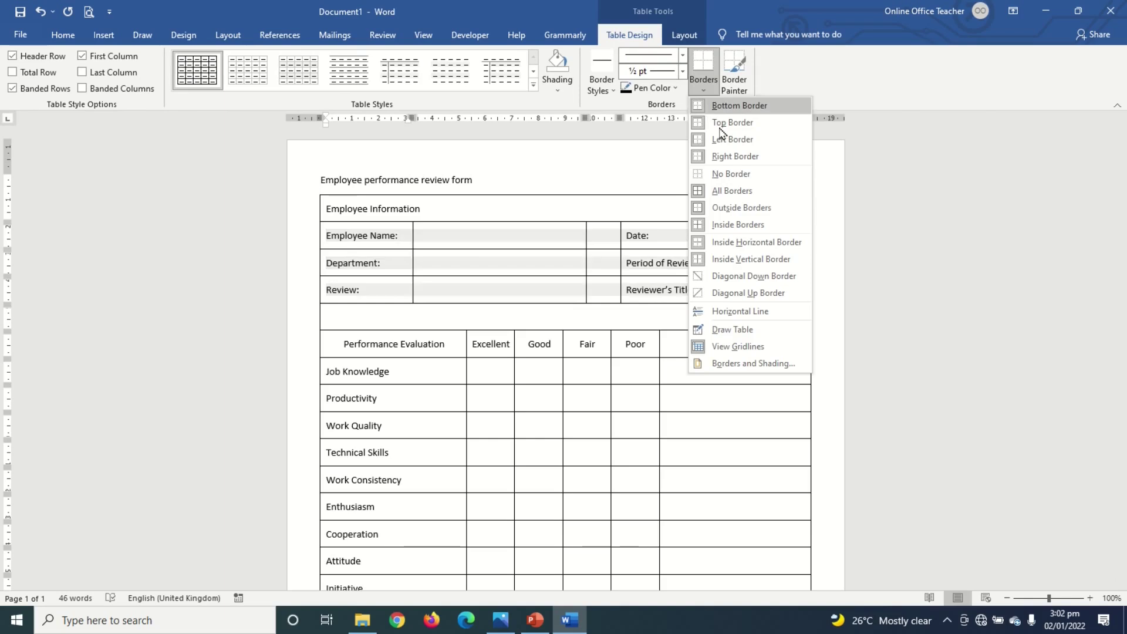
pyautogui.click(740, 174)
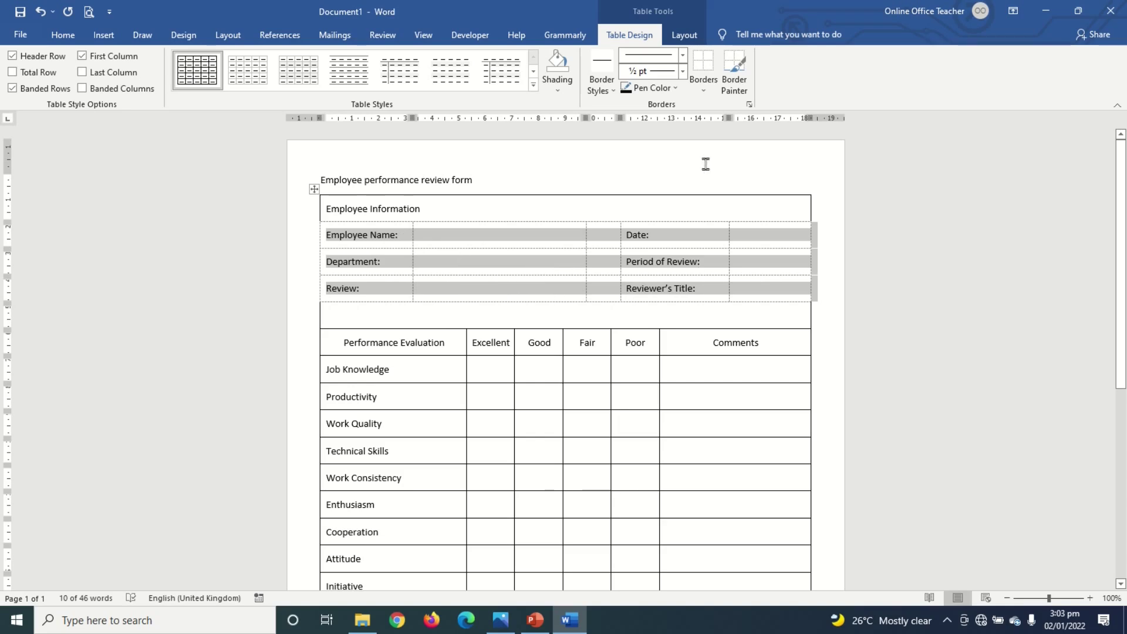
# Turn the table's View Gridlines off, then back on
pyautogui.click(706, 91)
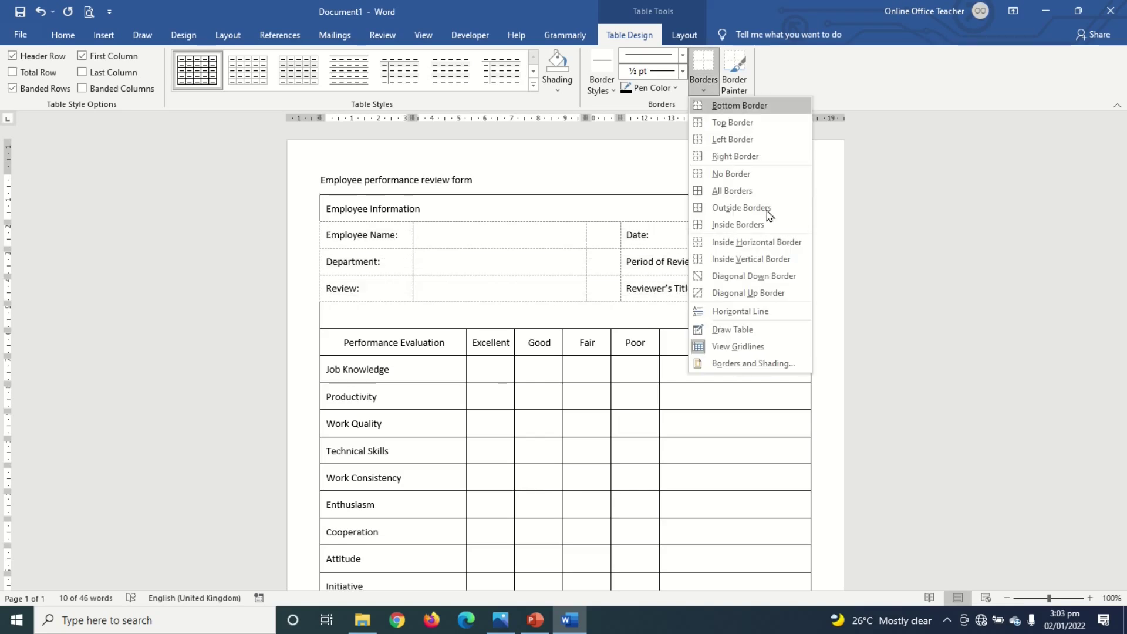
pyautogui.click(733, 347)
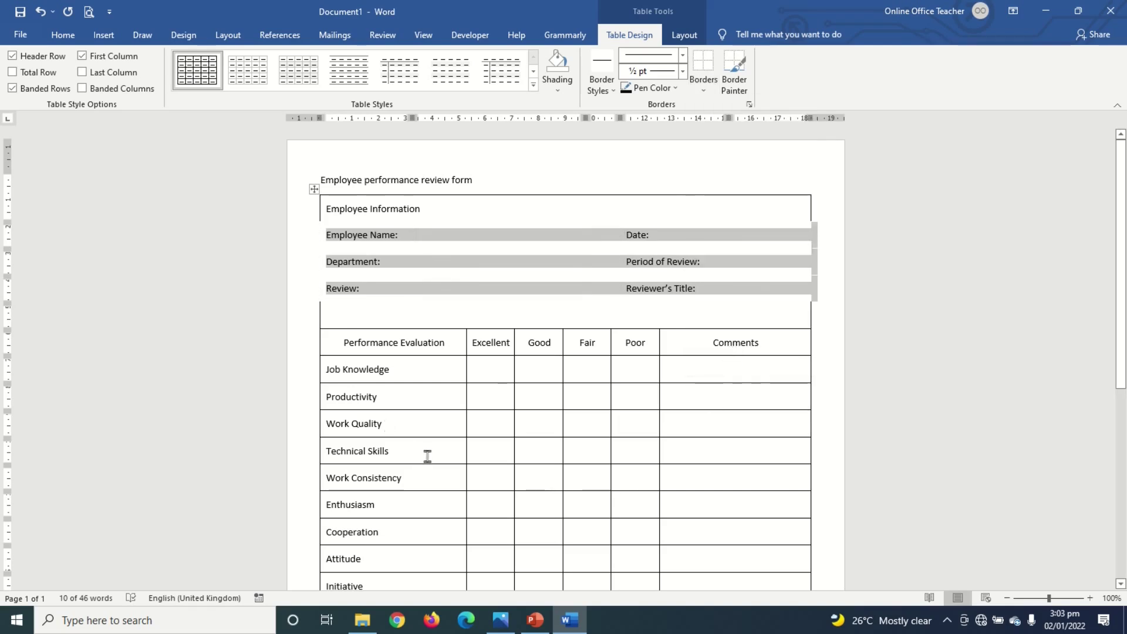
pyautogui.click(703, 90)
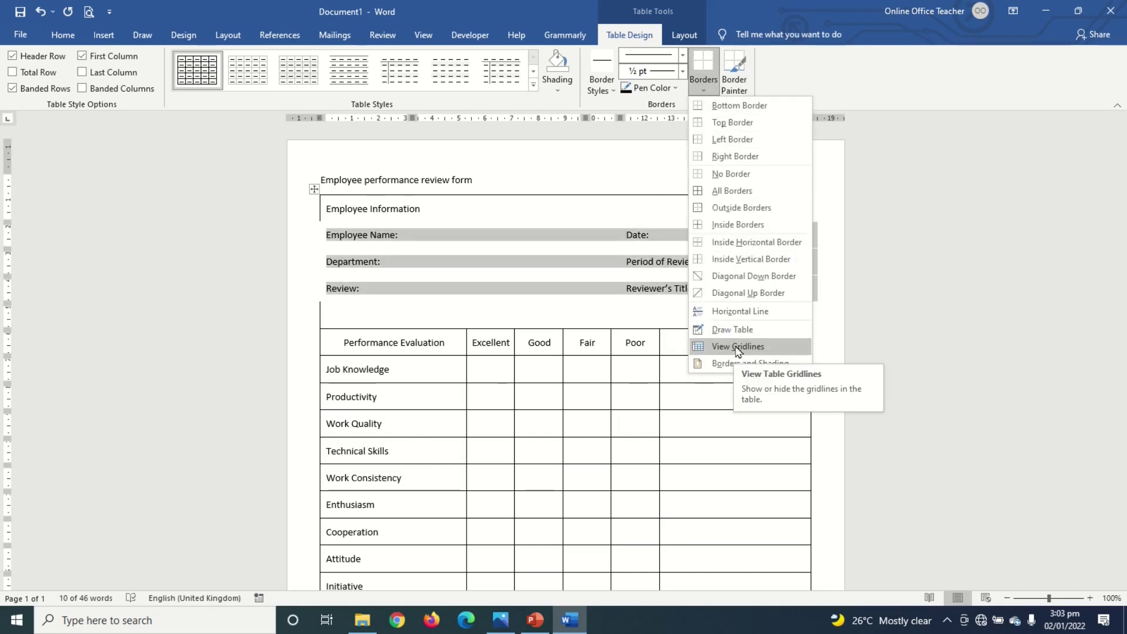
pyautogui.click(737, 347)
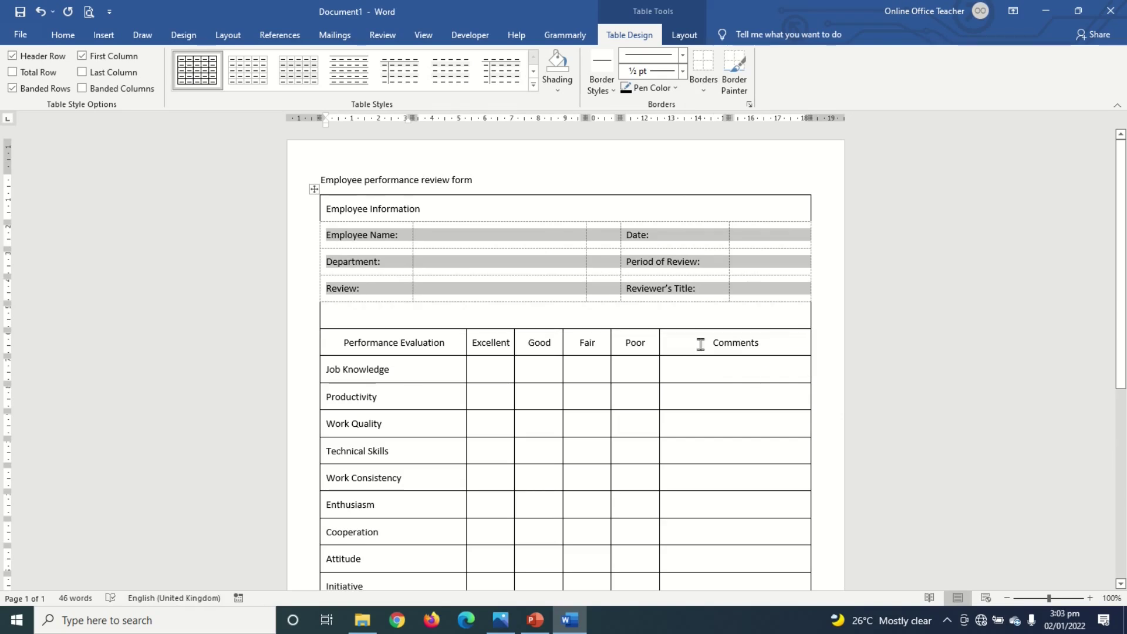
# Apply No Border to the blank row below Review
pyautogui.click(355, 318)
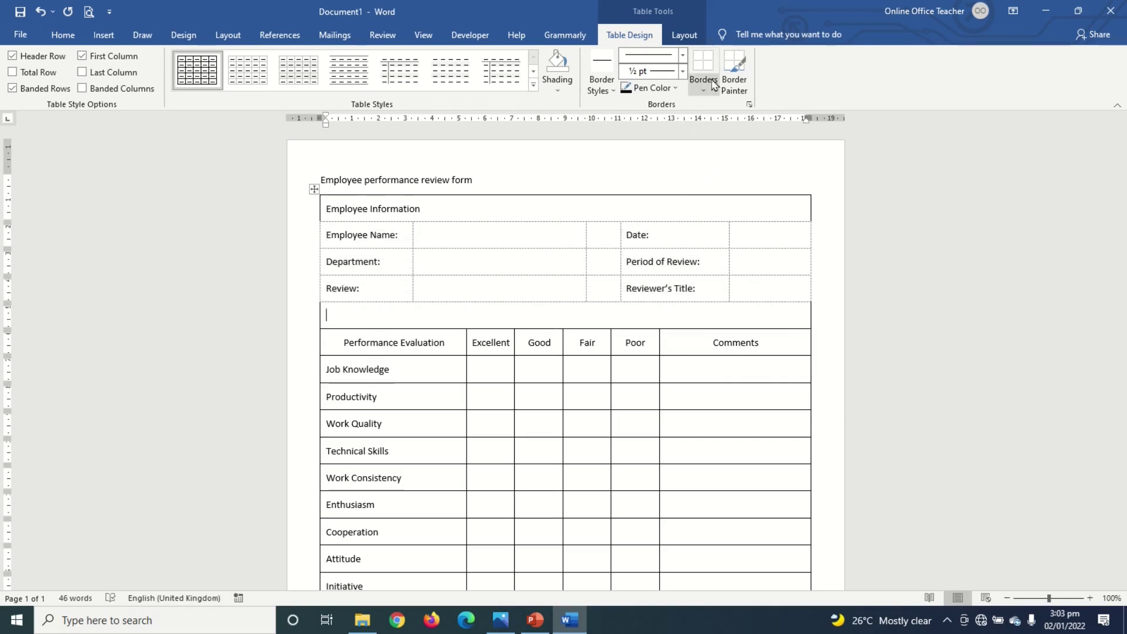
pyautogui.click(708, 61)
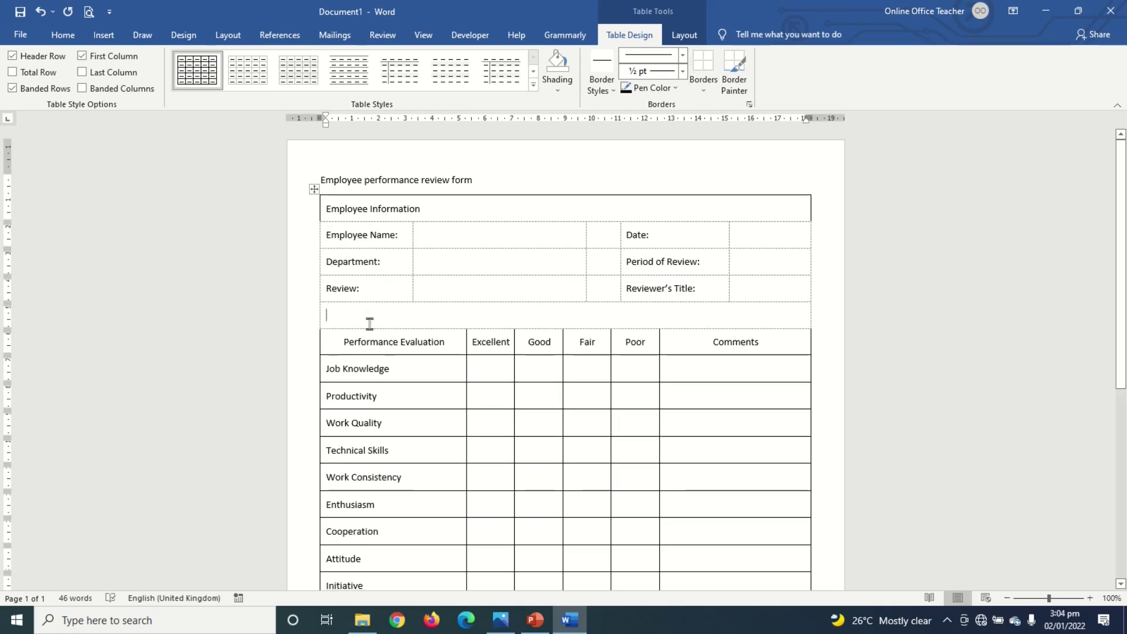
pyautogui.click(443, 236)
pyautogui.click(448, 264)
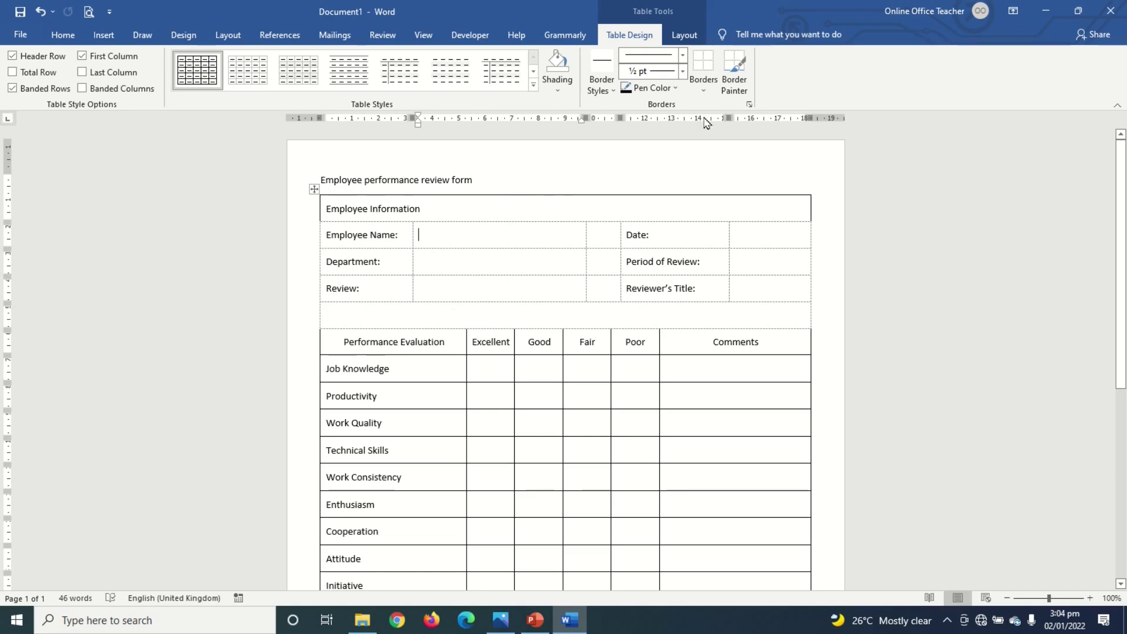
# Add bottom borders under the Employee Name, Department and Review answer cells
pyautogui.click(703, 90)
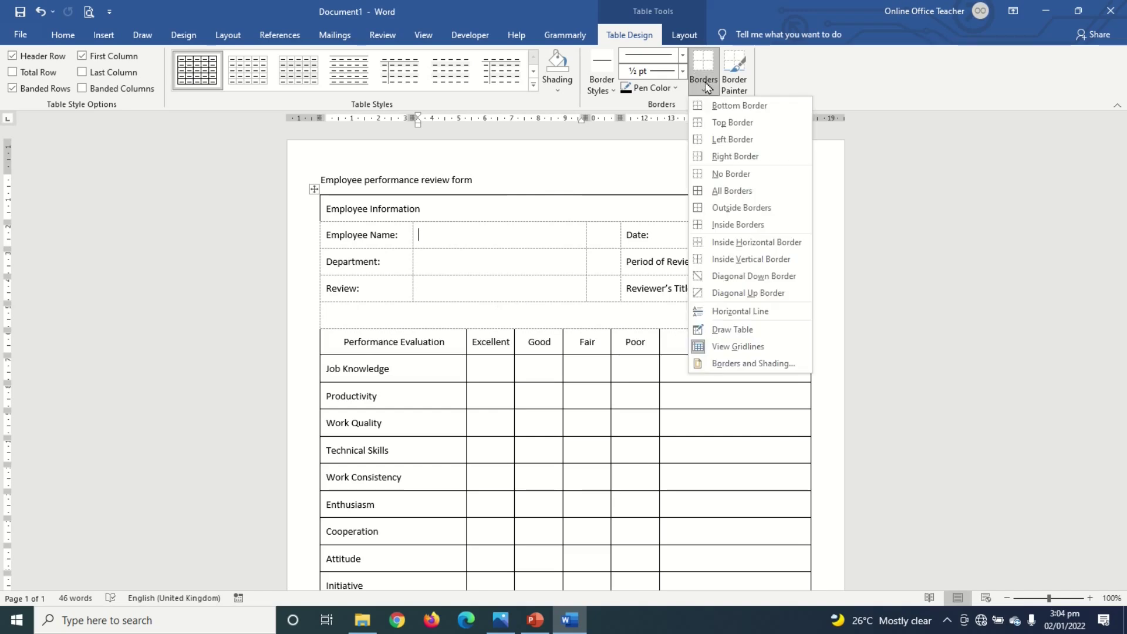
pyautogui.click(730, 107)
pyautogui.click(471, 263)
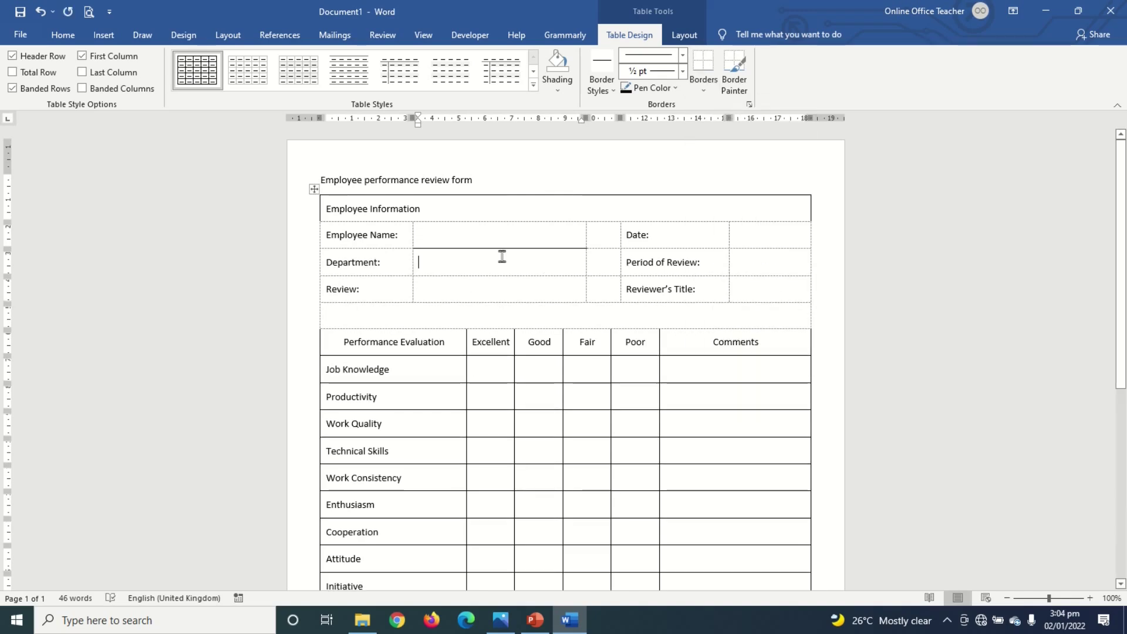
pyautogui.click(704, 62)
pyautogui.click(476, 291)
pyautogui.click(702, 64)
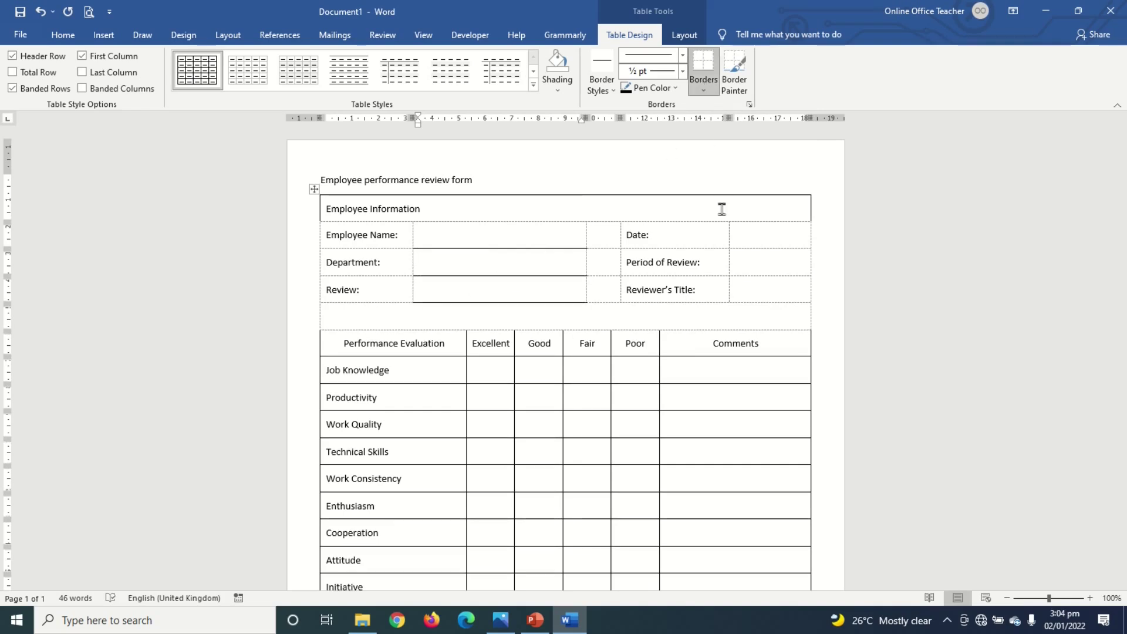
# Add bottom borders under the Date, Period of Review and Reviewer's Title answer cells
pyautogui.click(762, 236)
pyautogui.click(703, 65)
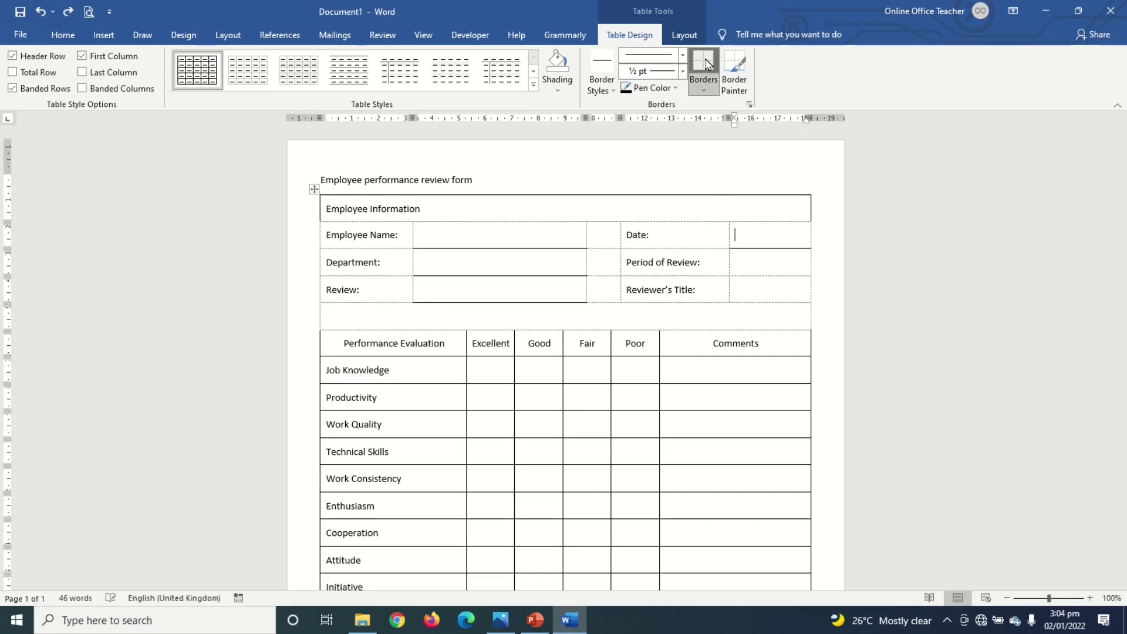
pyautogui.click(764, 268)
pyautogui.click(703, 65)
pyautogui.click(753, 292)
pyautogui.click(709, 65)
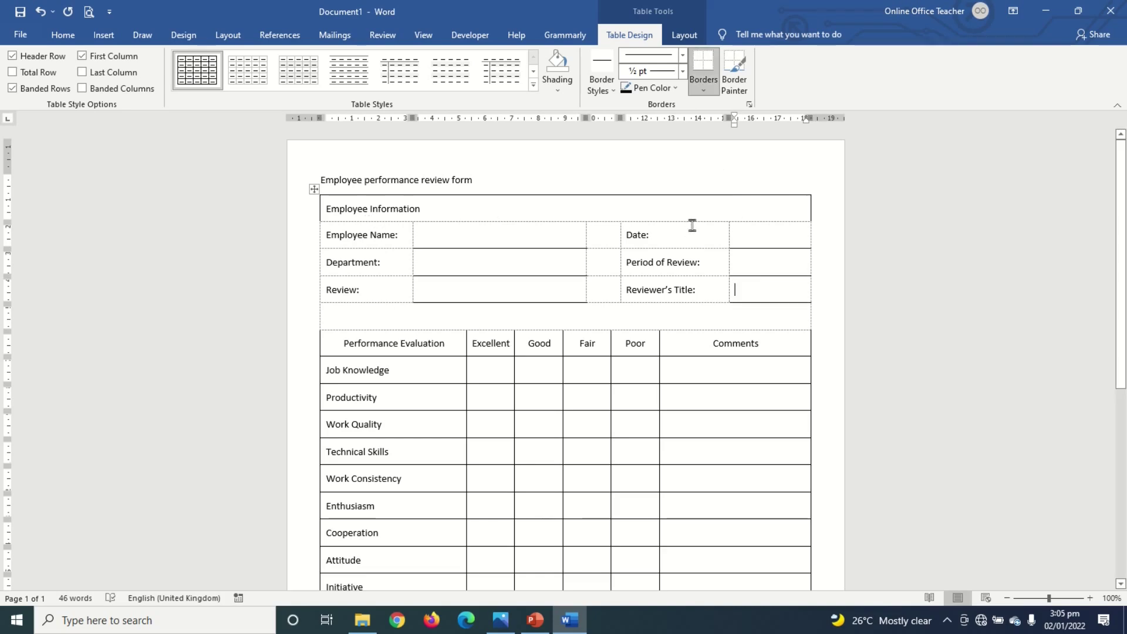
# Make the borders below Employee Information and above the Performance Evaluation table solid
pyautogui.click(481, 209)
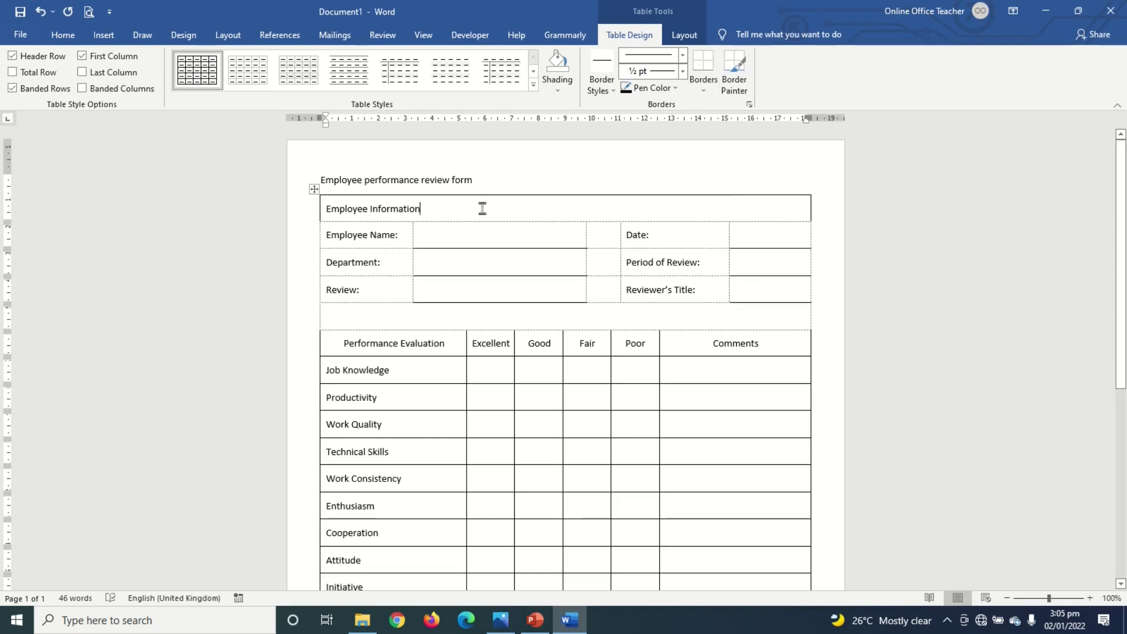
pyautogui.click(704, 64)
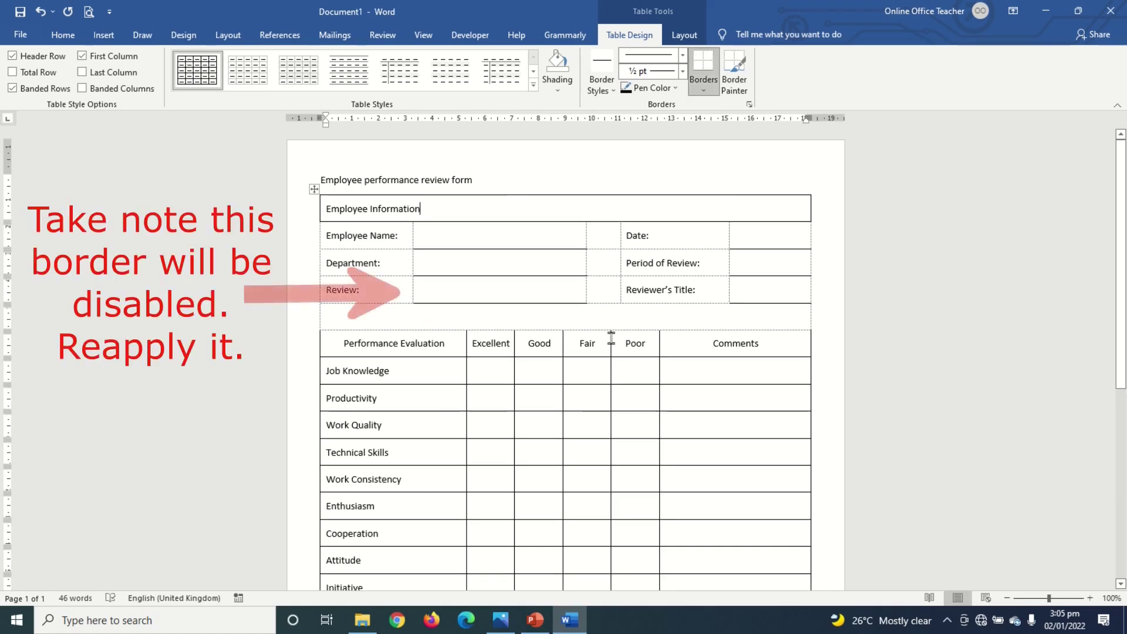
pyautogui.click(381, 315)
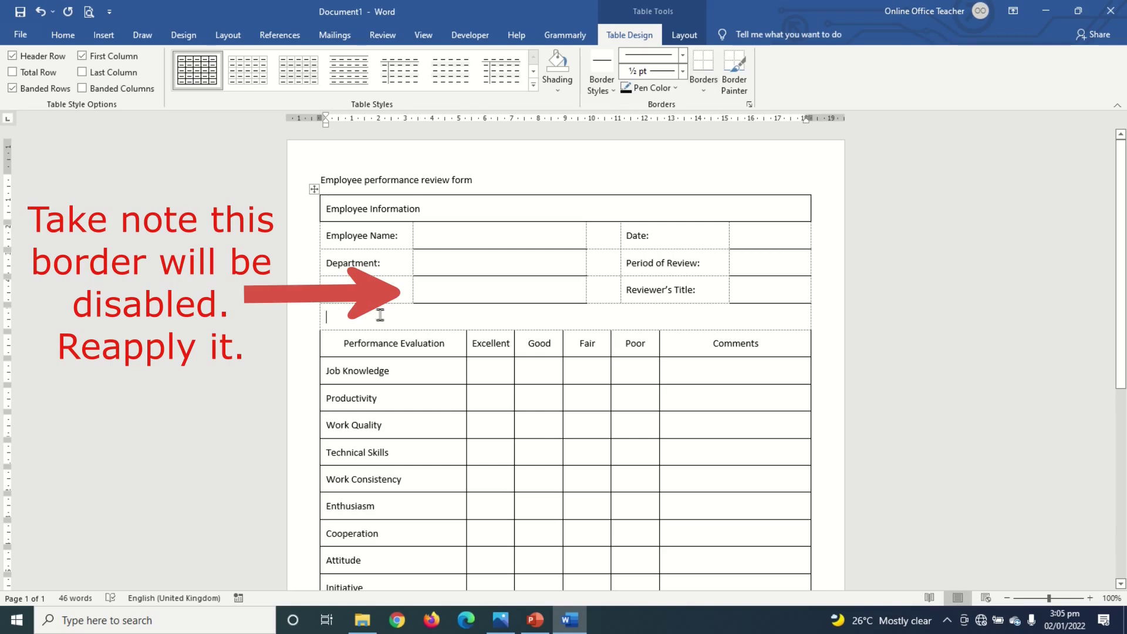
pyautogui.click(706, 64)
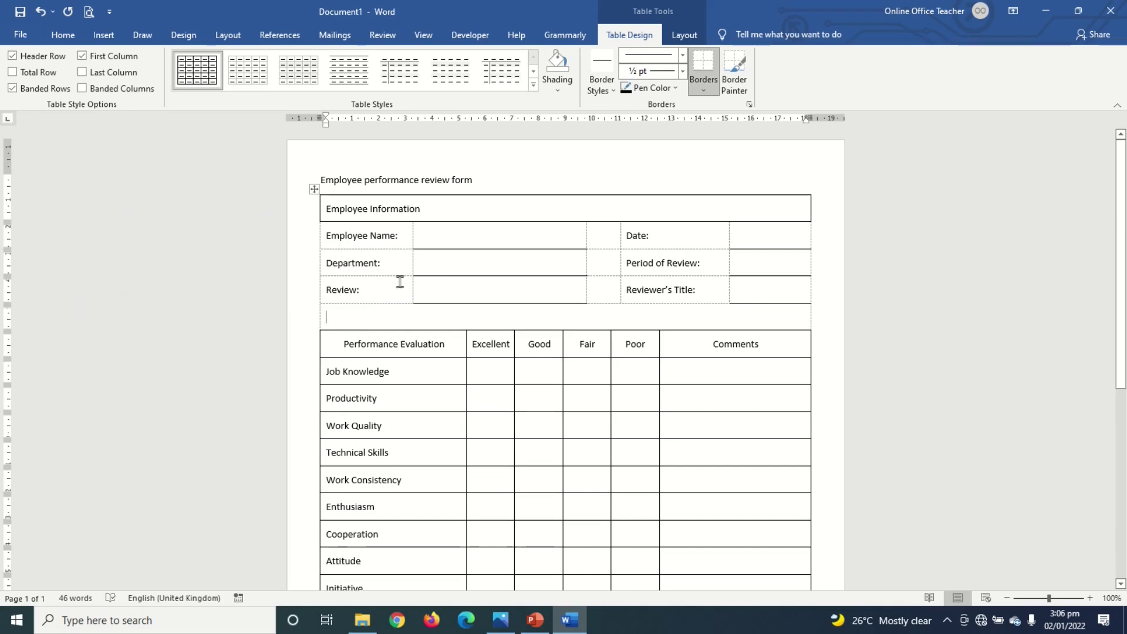
# Shade the Employee Information row black
pyautogui.doubleClick(330, 209)
pyautogui.click(354, 209)
pyautogui.click(557, 89)
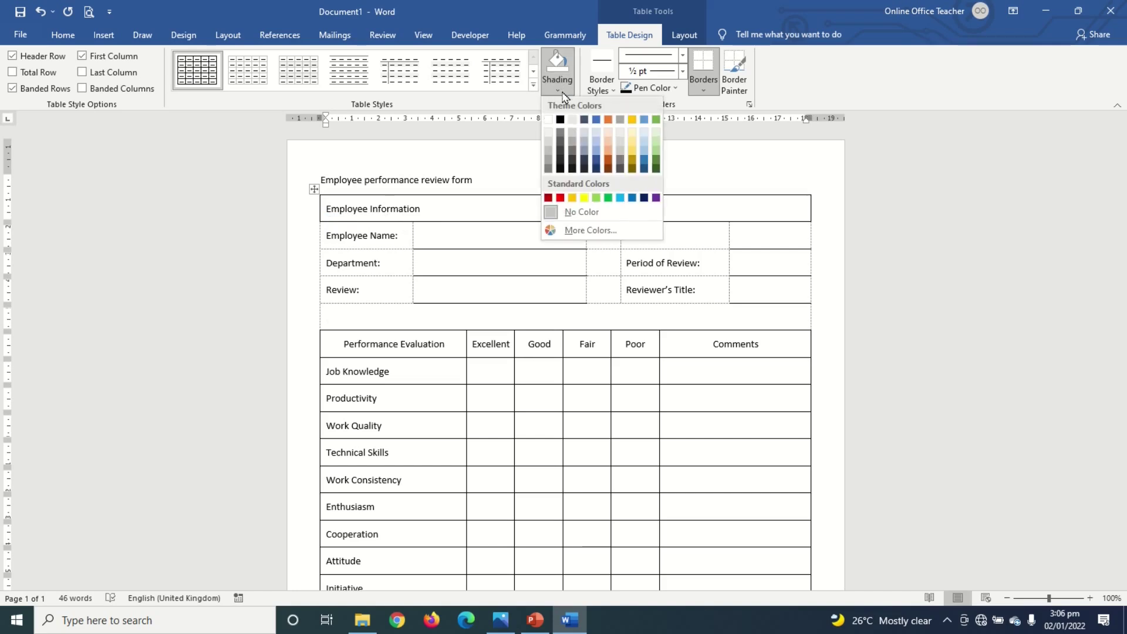
pyautogui.click(561, 119)
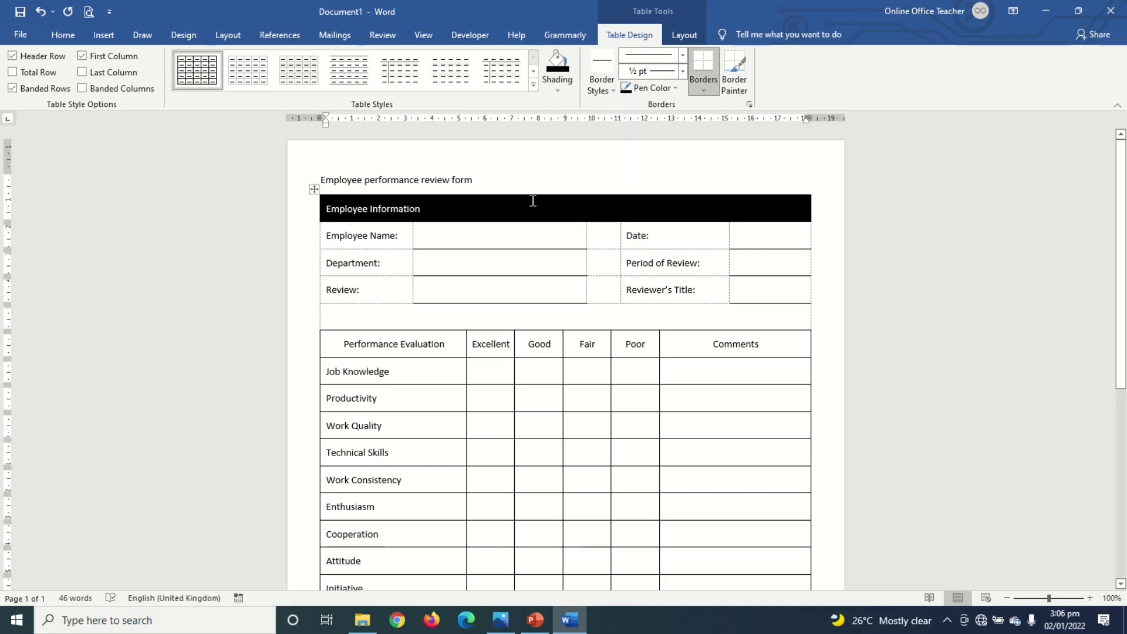
# Shade the Performance Evaluation header row black
pyautogui.click(381, 348)
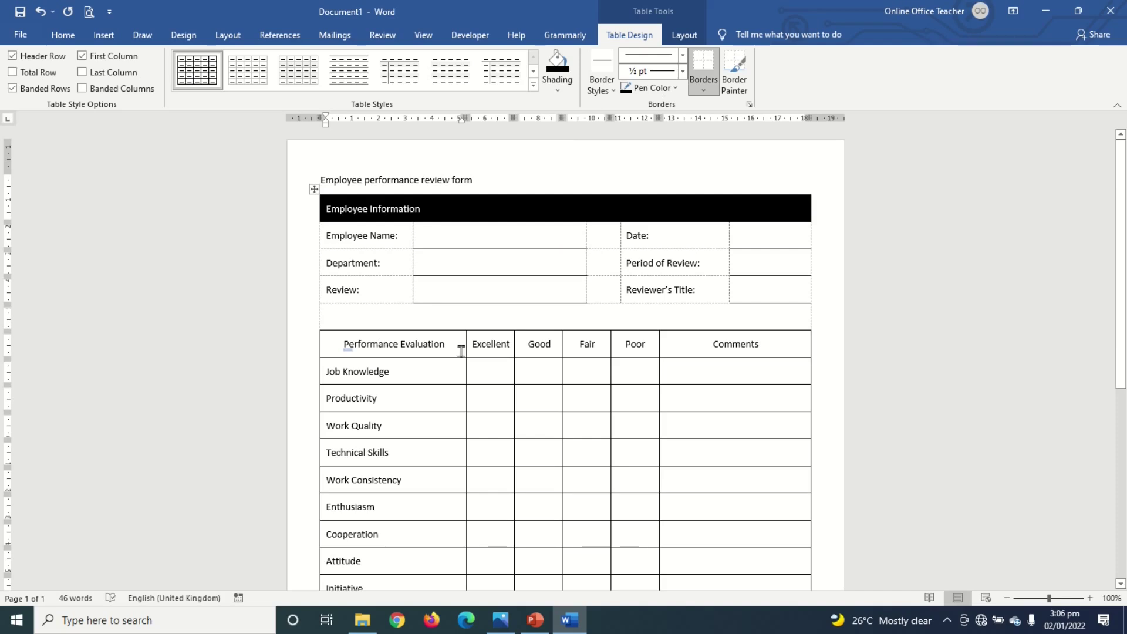
pyautogui.moveTo(453, 345)
pyautogui.mouseDown()
pyautogui.moveTo(697, 354)
pyautogui.moveTo(747, 344)
pyautogui.mouseUp()
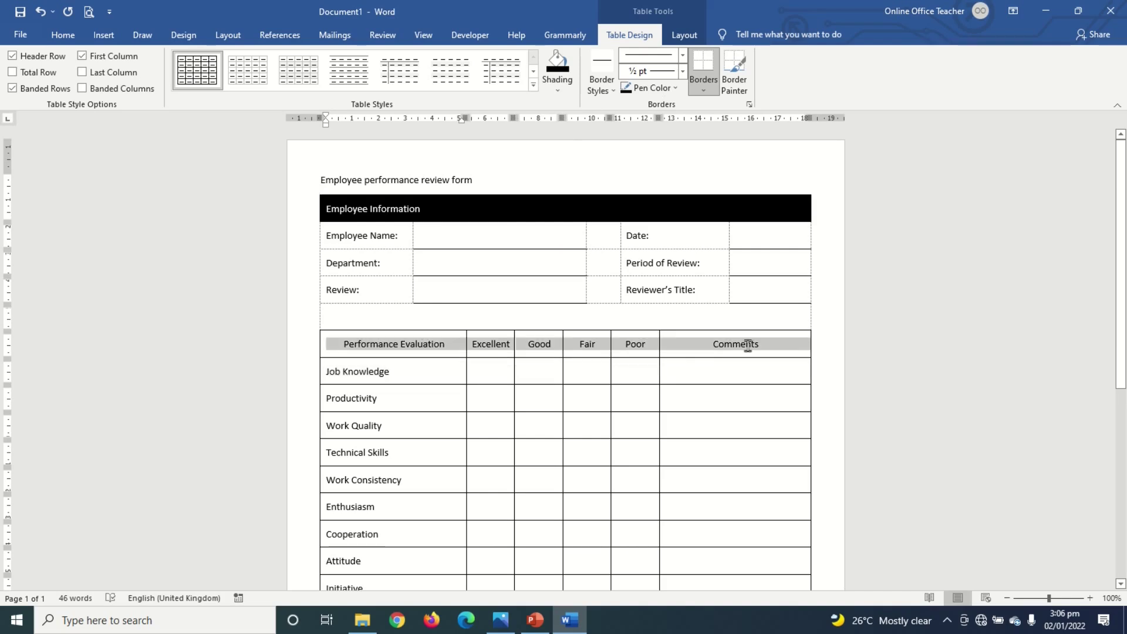
pyautogui.click(562, 66)
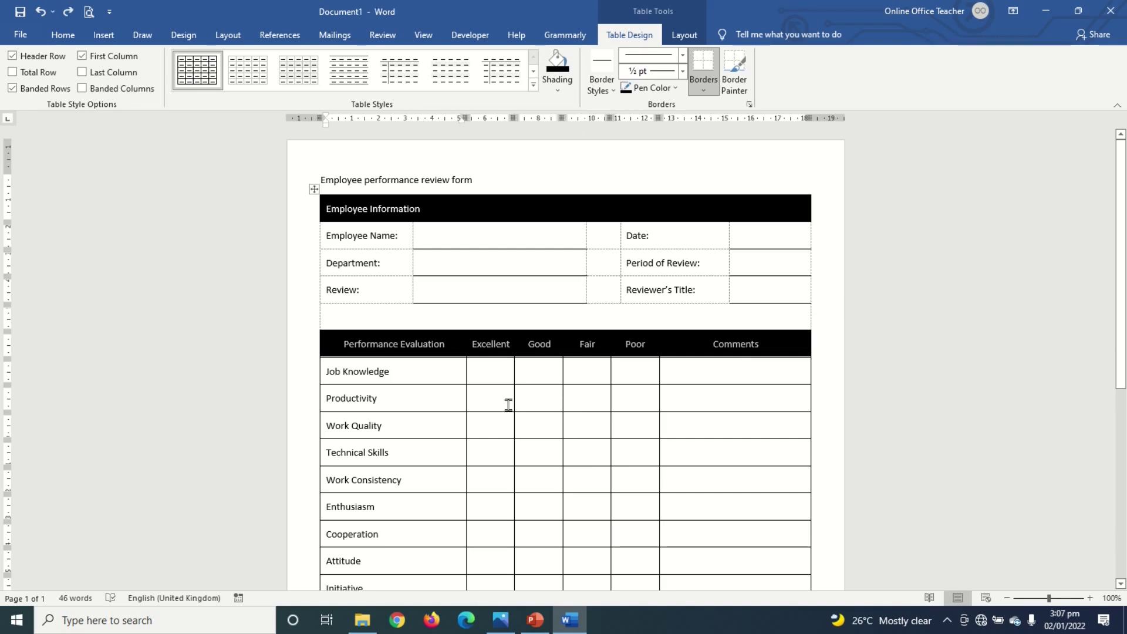
pyautogui.scroll(-1, 508, 404)
pyautogui.click(488, 336)
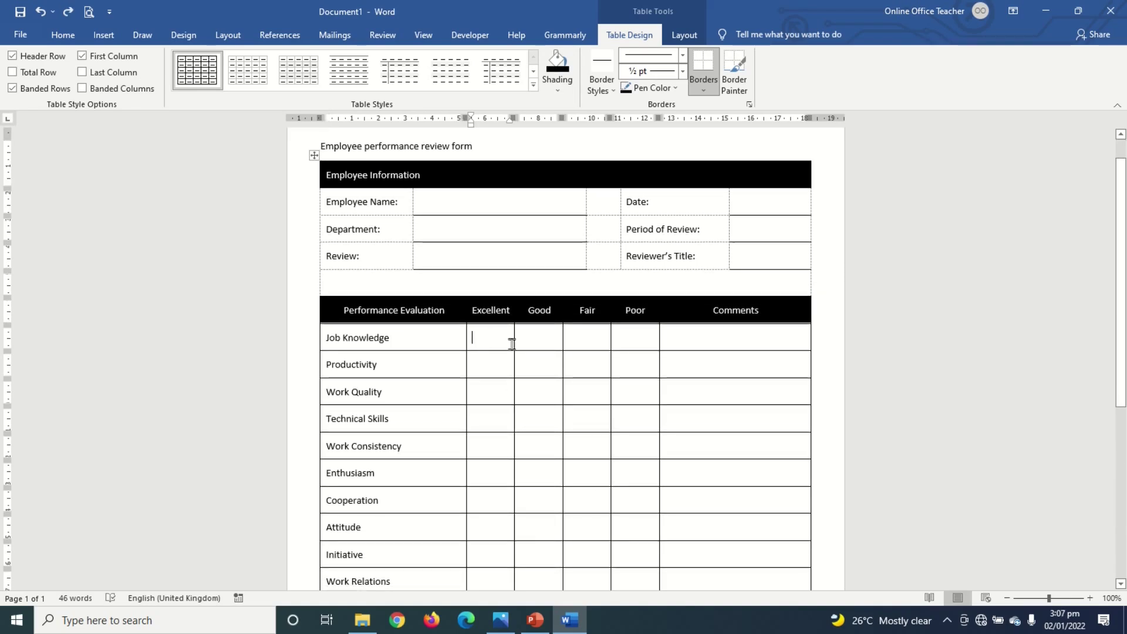
pyautogui.click(542, 334)
pyautogui.click(590, 338)
pyautogui.click(632, 343)
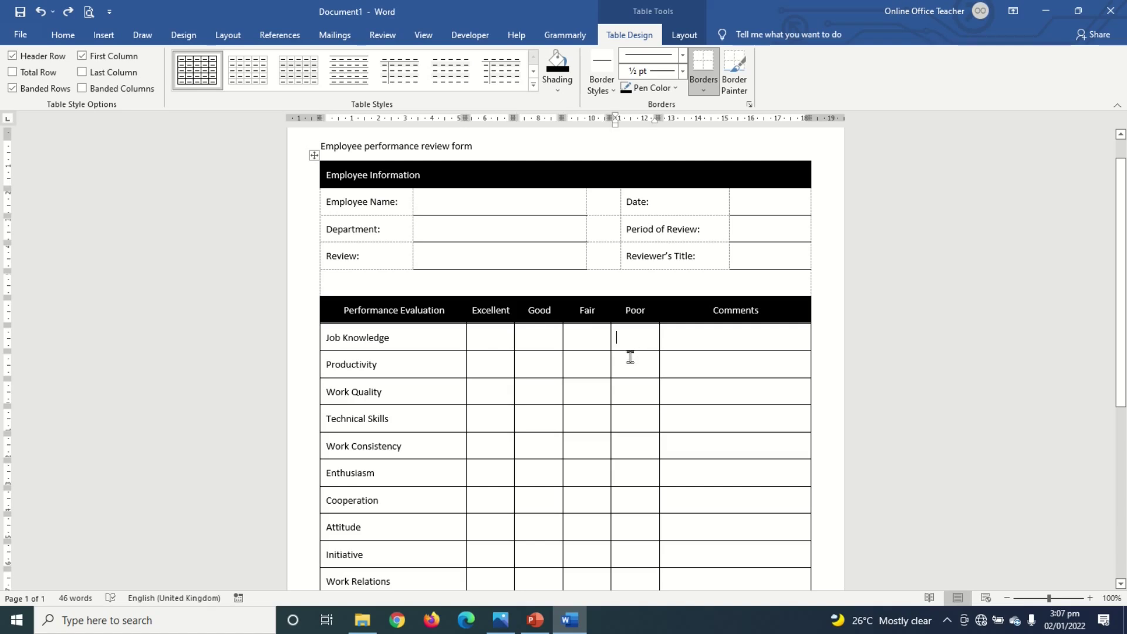
# From the Job Knowledge Excellent cell, open Word Options at Customize Ribbon
pyautogui.scroll(-1, 515, 322)
pyautogui.scroll(-5, 633, 363)
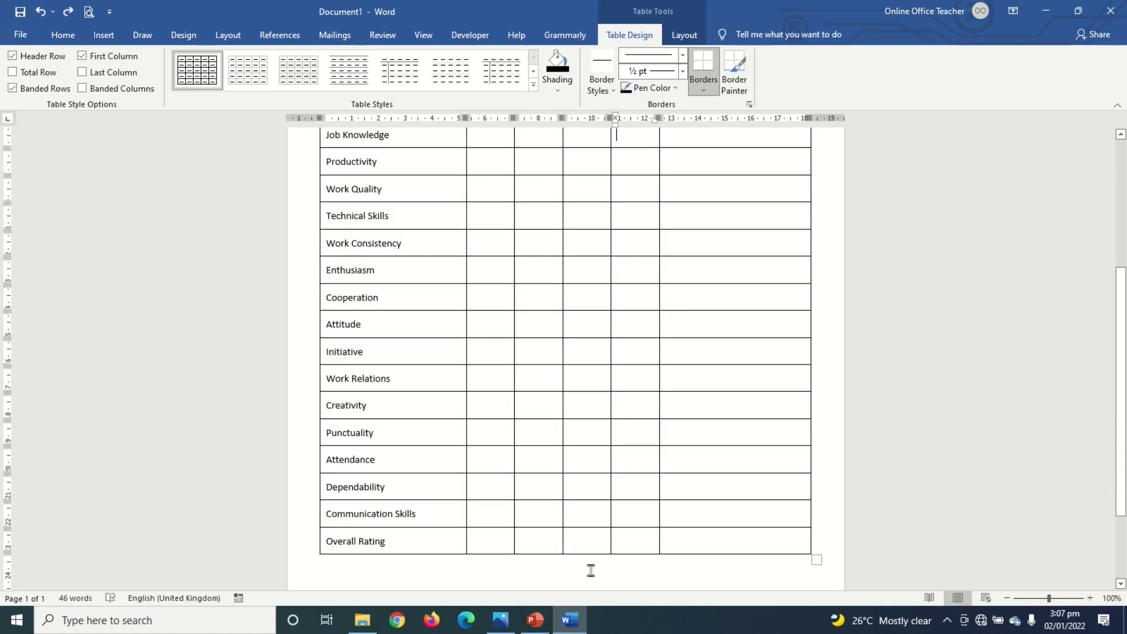
pyautogui.scroll(5, 596, 545)
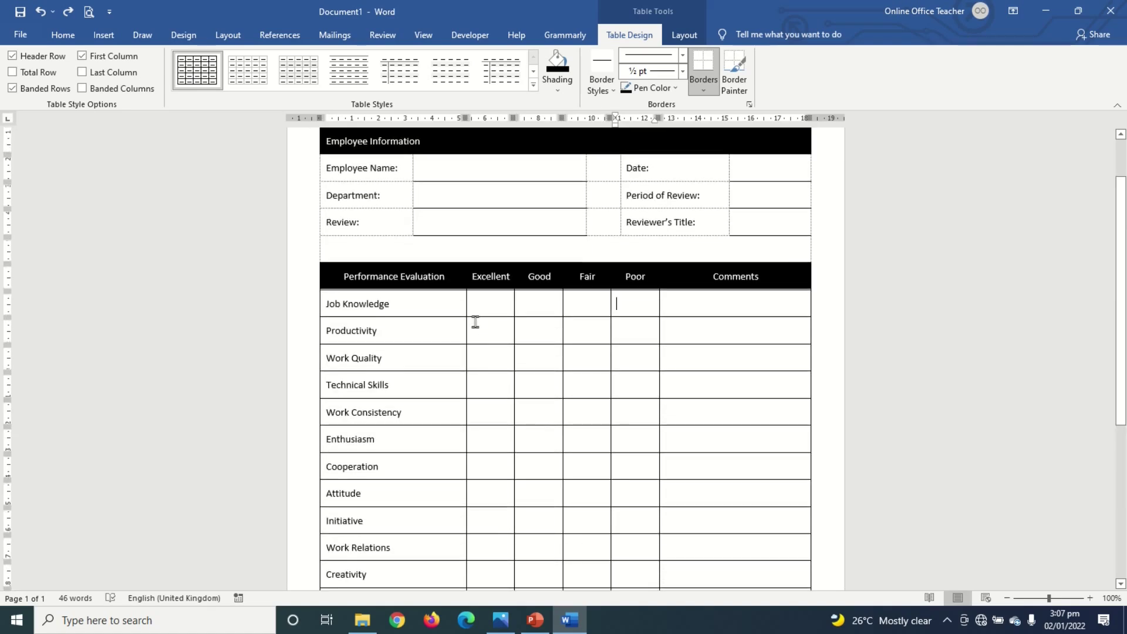
pyautogui.click(485, 307)
pyautogui.click(469, 36)
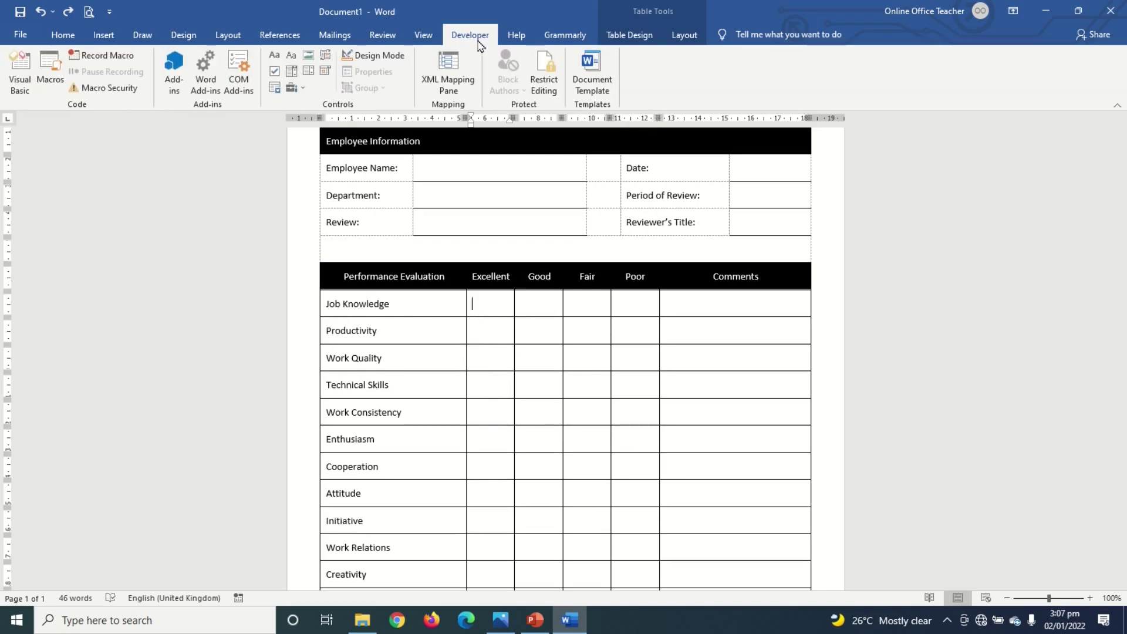
pyautogui.click(19, 34)
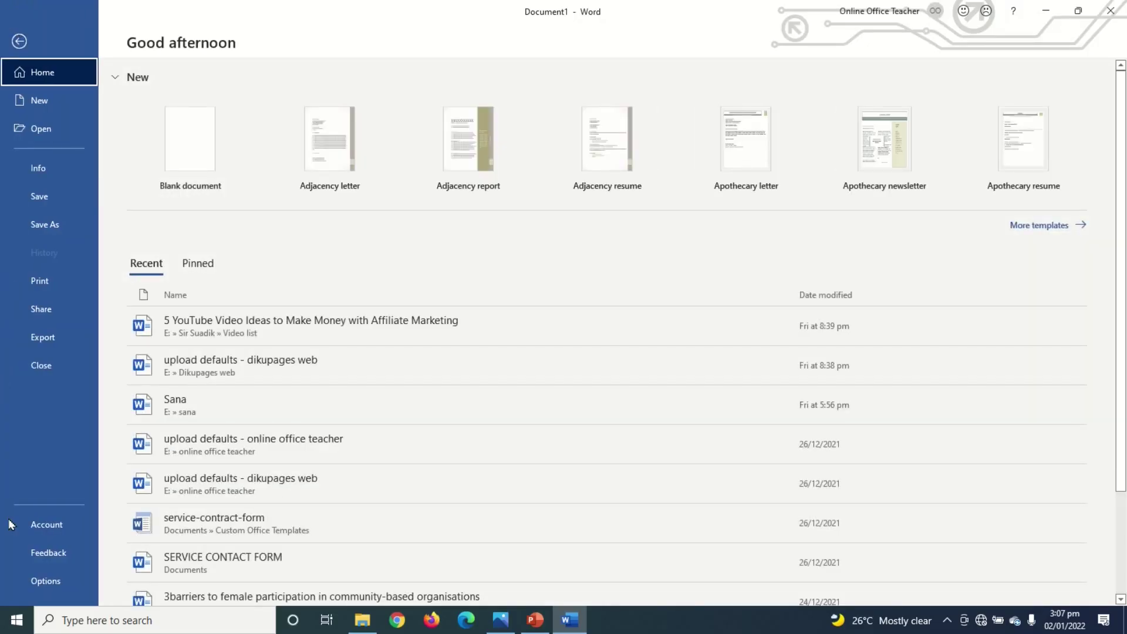
pyautogui.click(51, 593)
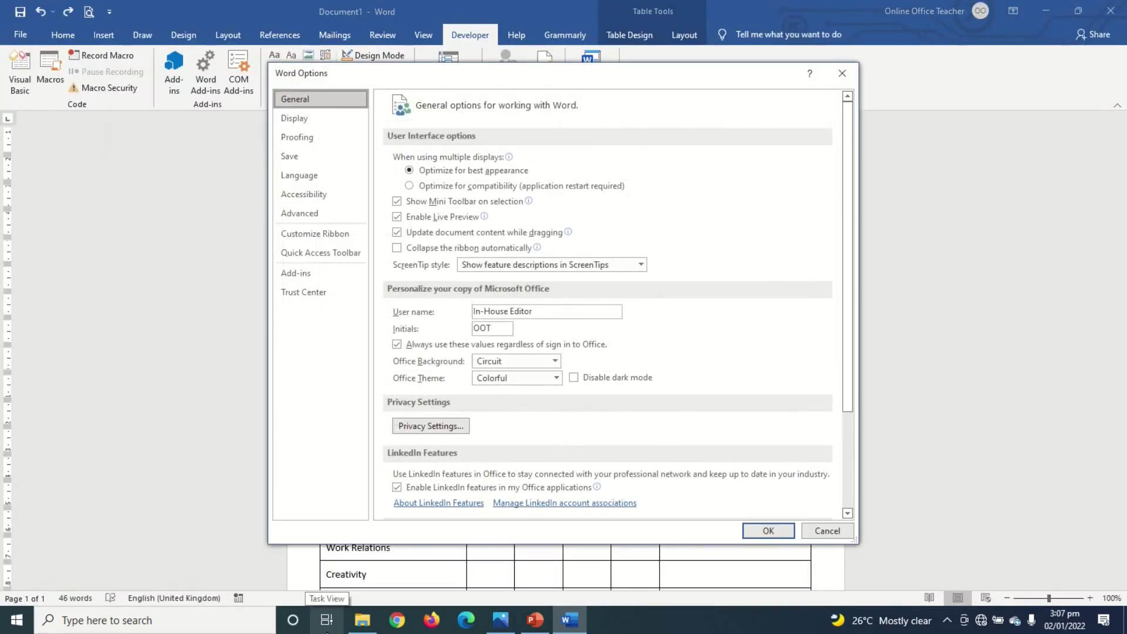
pyautogui.click(318, 237)
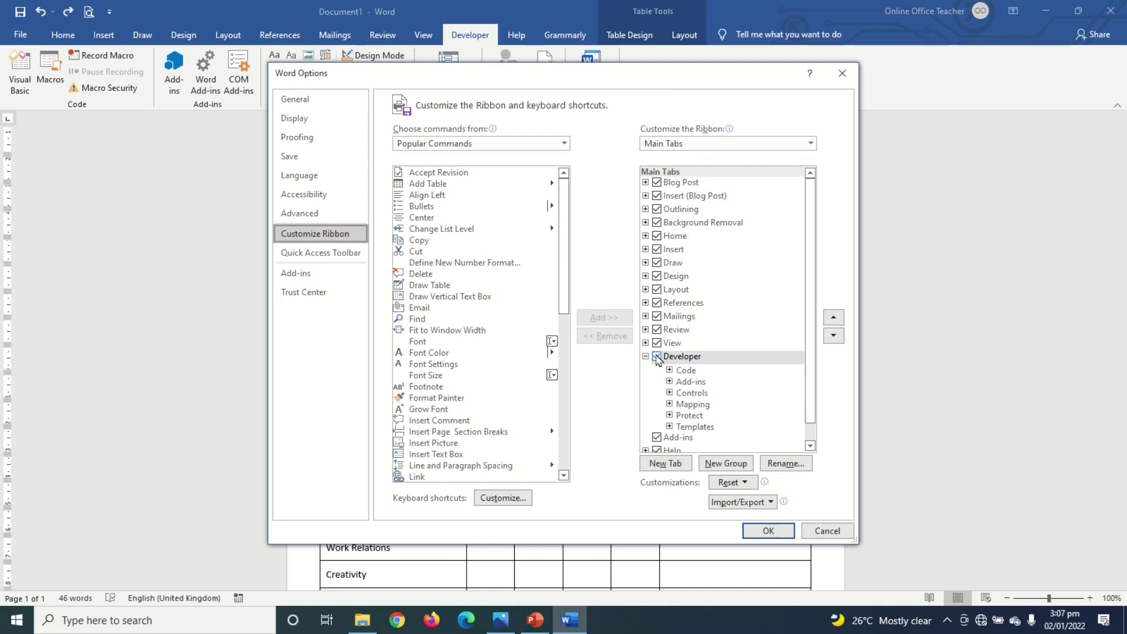
# Enable the Developer tab and insert a check box in the Job Knowledge Excellent cell
pyautogui.click(656, 357)
pyautogui.click(765, 531)
pyautogui.click(470, 36)
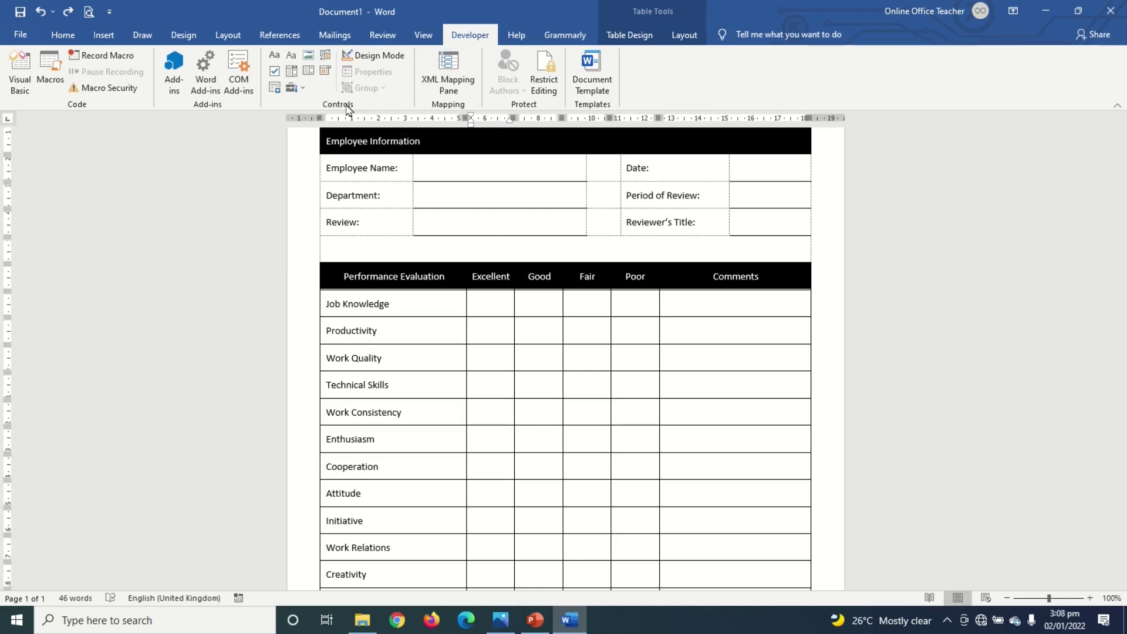
pyautogui.click(276, 75)
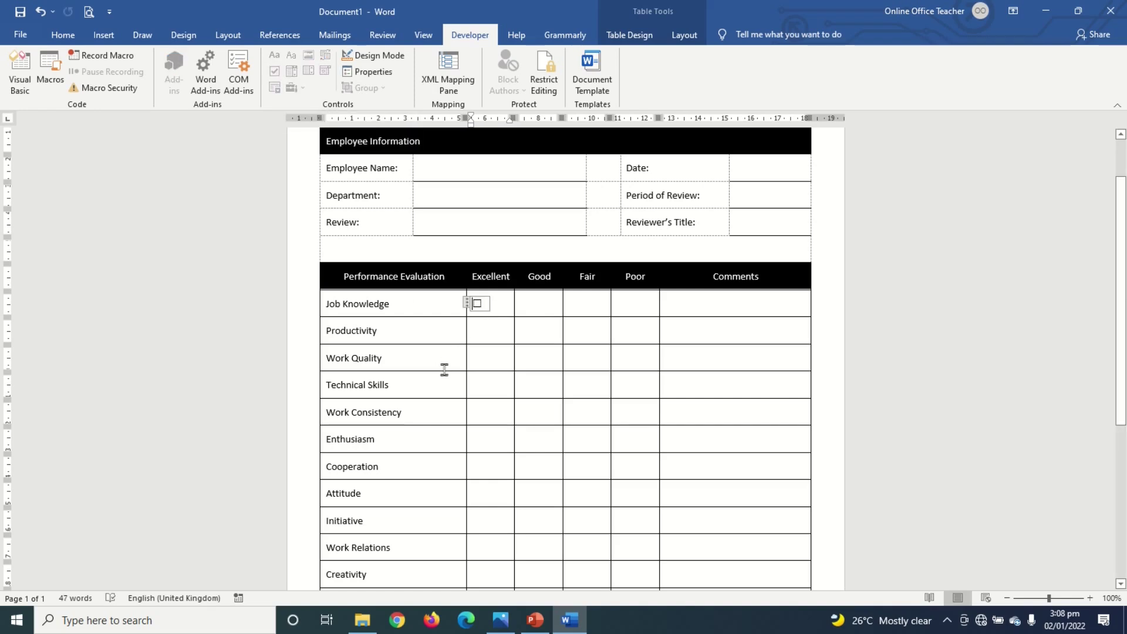
# Insert check boxes in the Job Knowledge Good, Fair and Poor cells
pyautogui.click(540, 306)
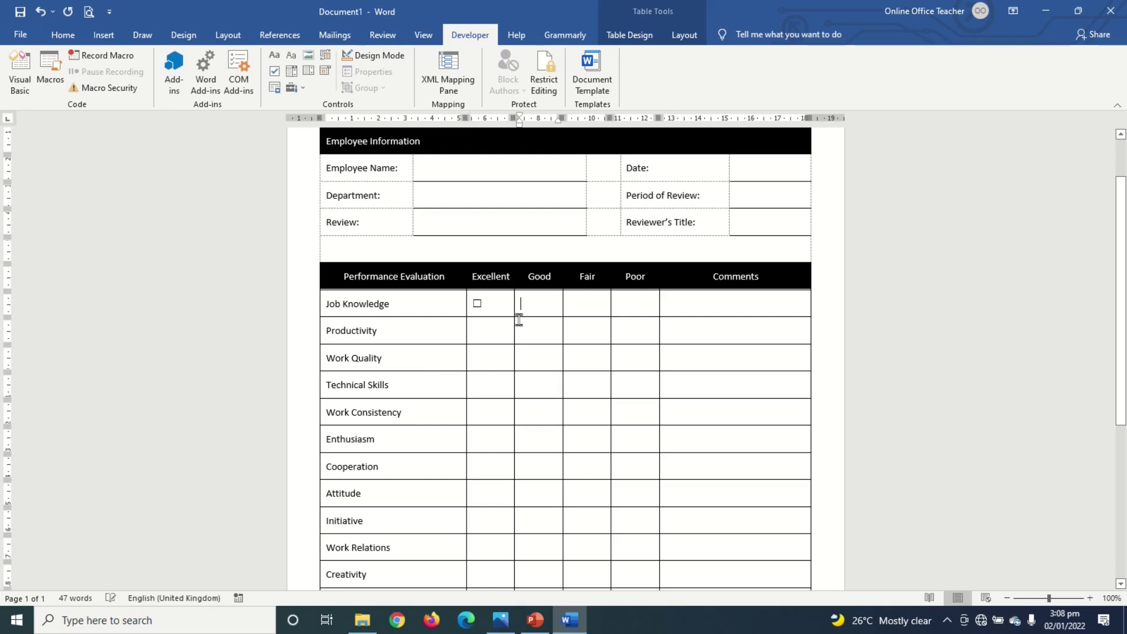
pyautogui.click(274, 75)
pyautogui.click(574, 306)
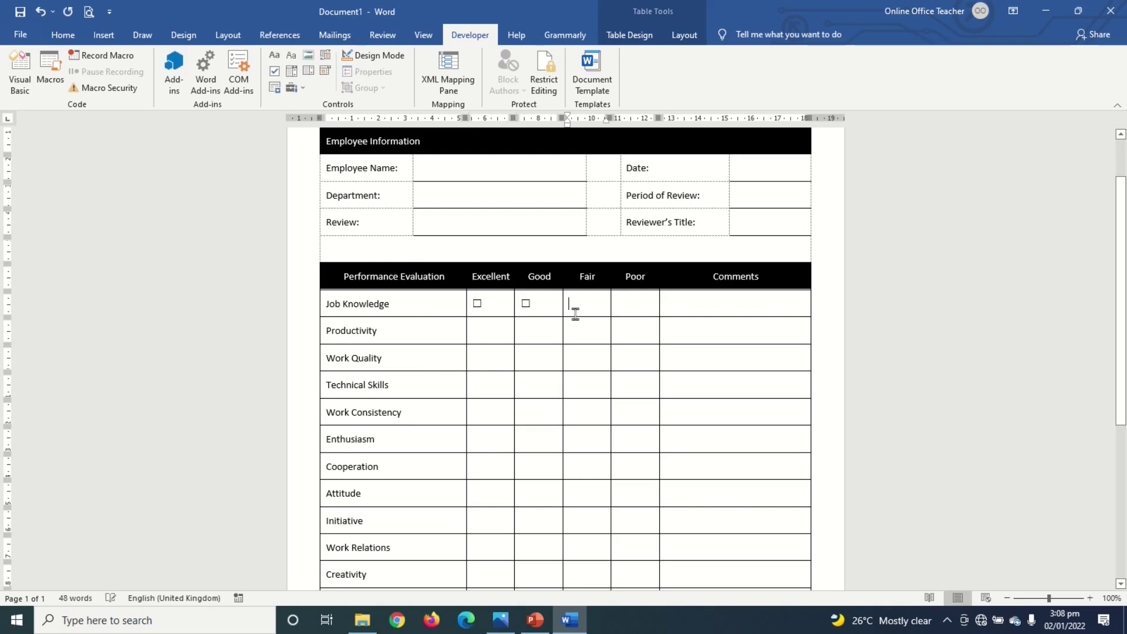
pyautogui.click(274, 72)
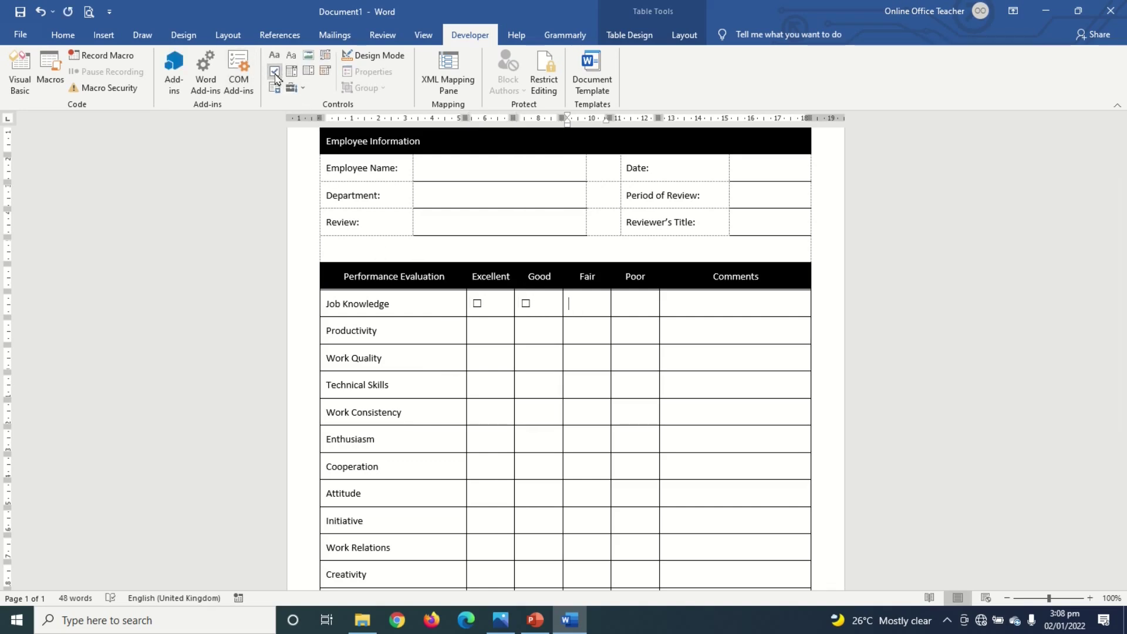
pyautogui.click(630, 302)
pyautogui.click(274, 72)
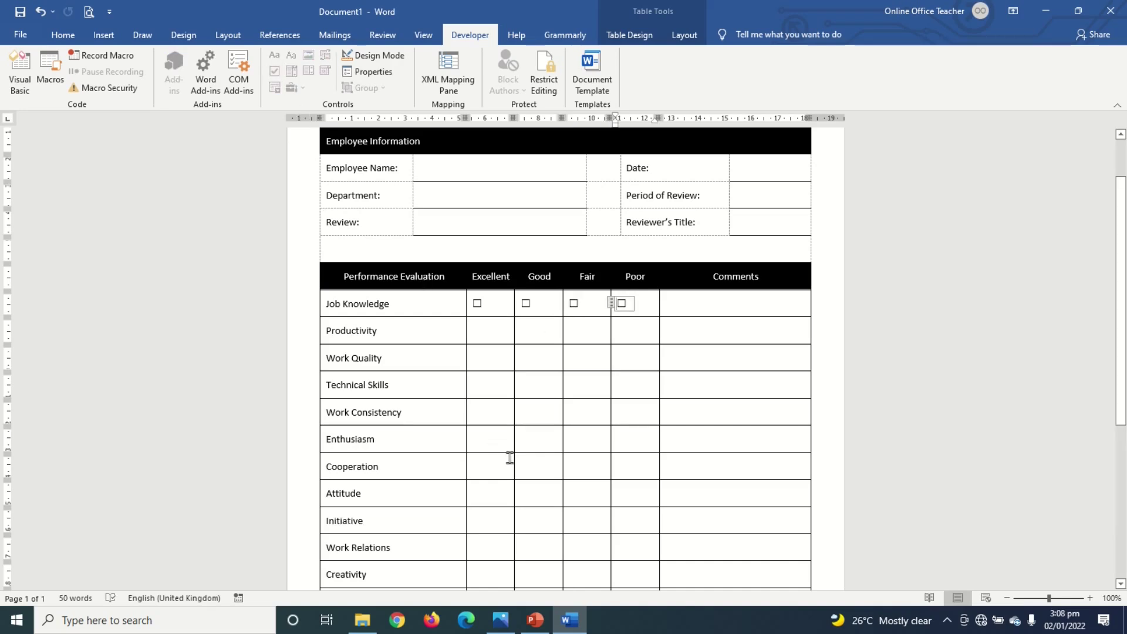
# Copy the four Job Knowledge check boxes and paste them into all remaining rating rows
pyautogui.click(476, 303)
pyautogui.moveTo(469, 304); pyautogui.dragTo(643, 304)
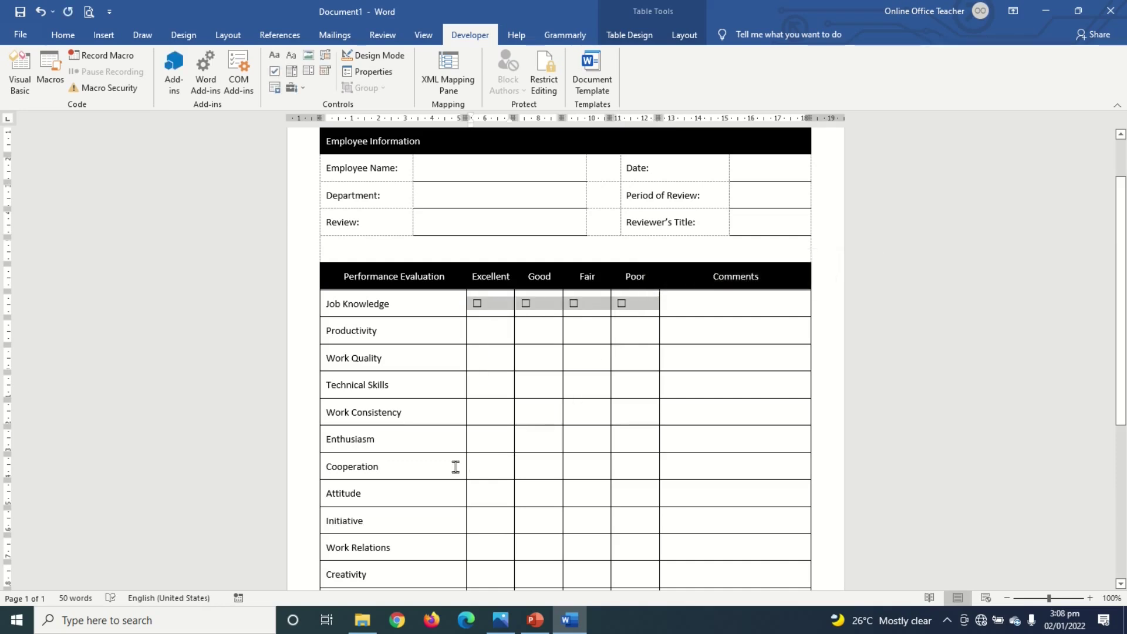
pyautogui.click(63, 35)
pyautogui.click(59, 71)
pyautogui.moveTo(484, 338); pyautogui.dragTo(624, 494)
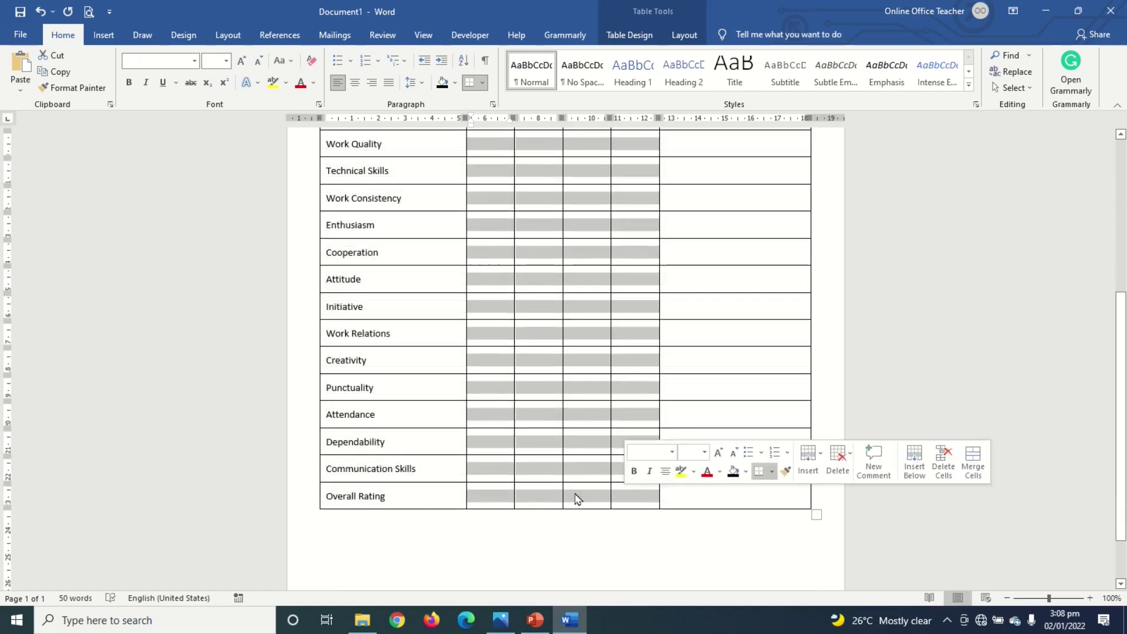
pyautogui.click(20, 64)
pyautogui.scroll(5, 573, 470)
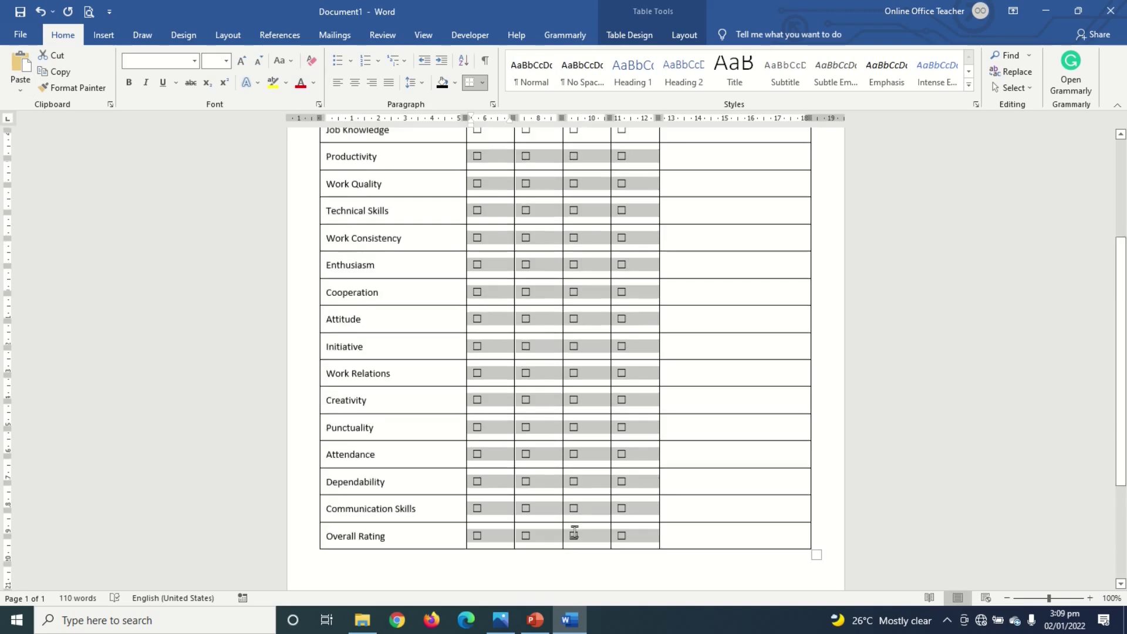
pyautogui.scroll(-2, 574, 423)
pyautogui.scroll(-1, 575, 451)
pyautogui.scroll(2, 575, 460)
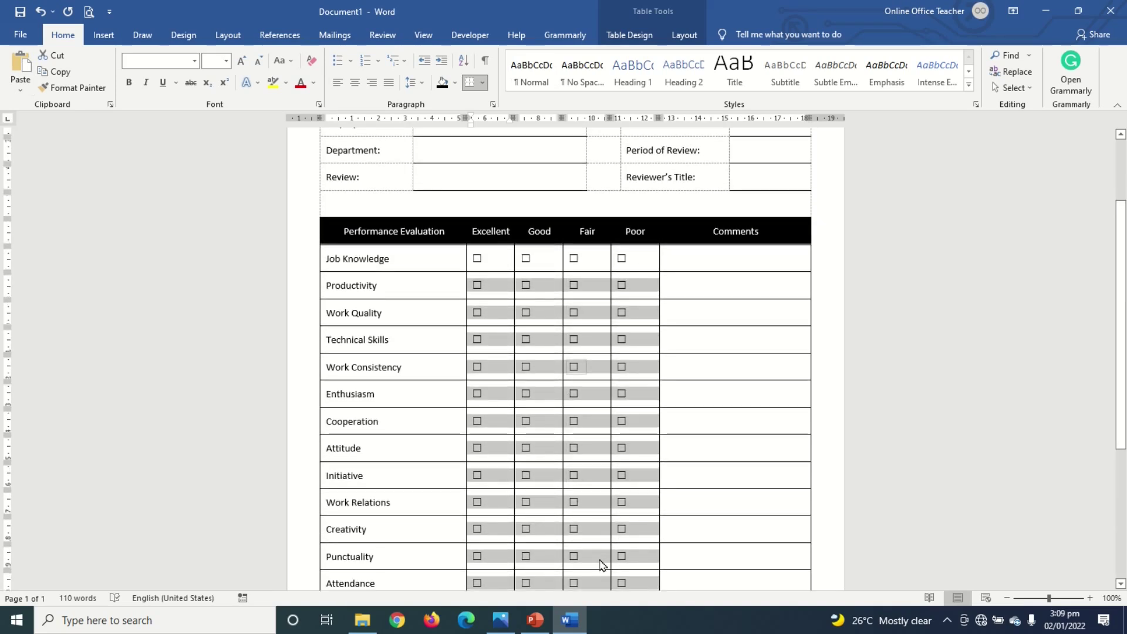
# Centre the Job Knowledge rating check boxes in their cells with Align Center
pyautogui.click(684, 35)
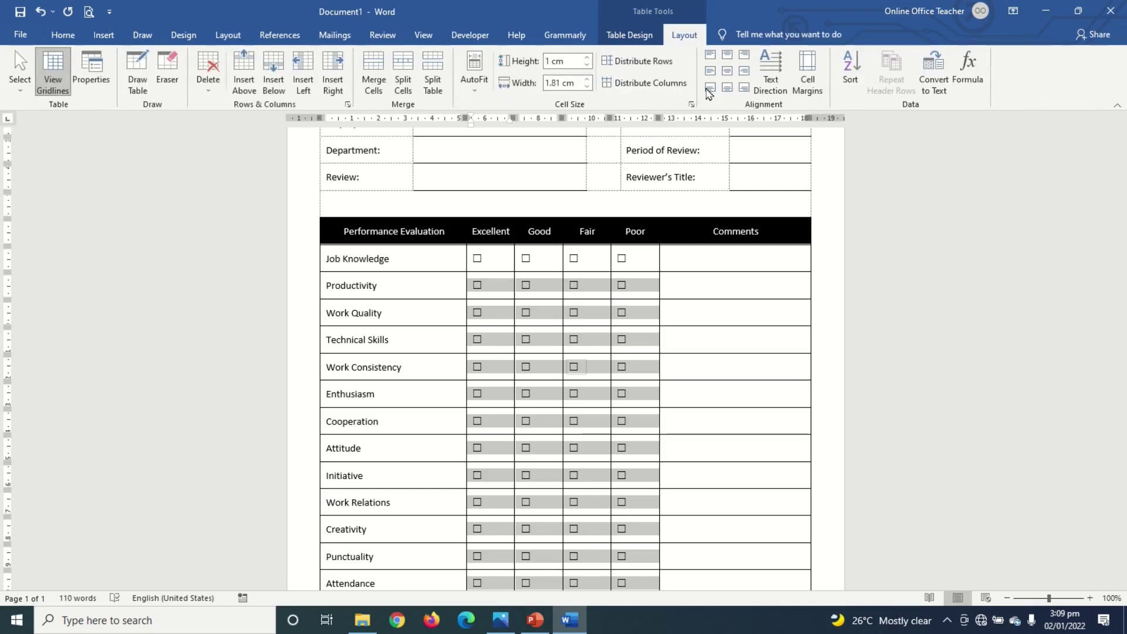
pyautogui.click(727, 86)
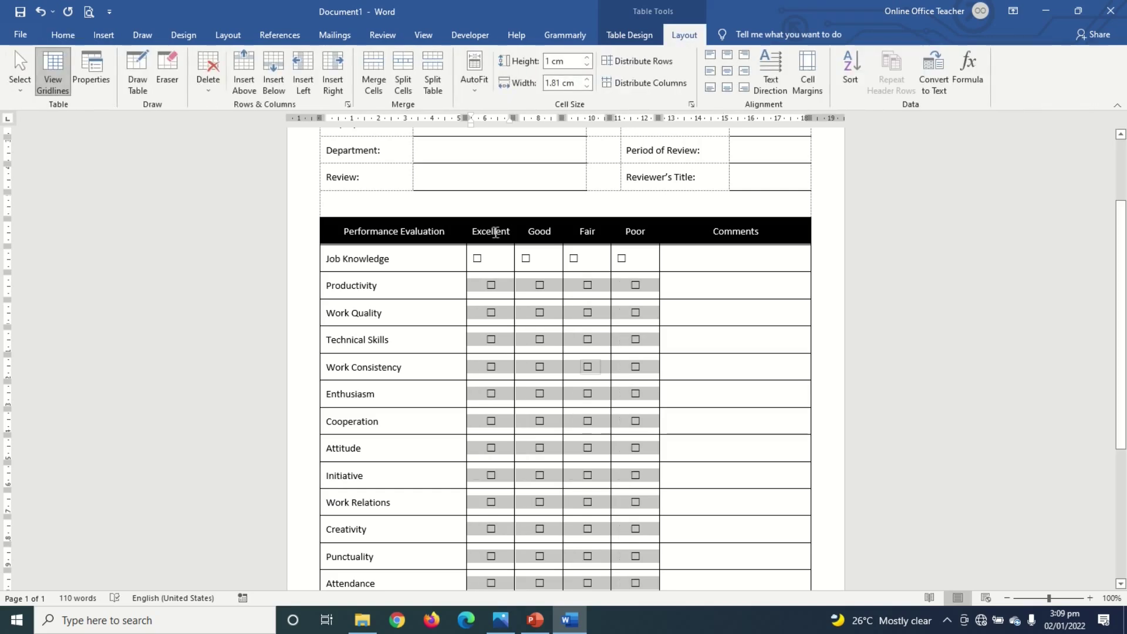
pyautogui.click(476, 259)
pyautogui.moveTo(548, 260); pyautogui.dragTo(634, 259)
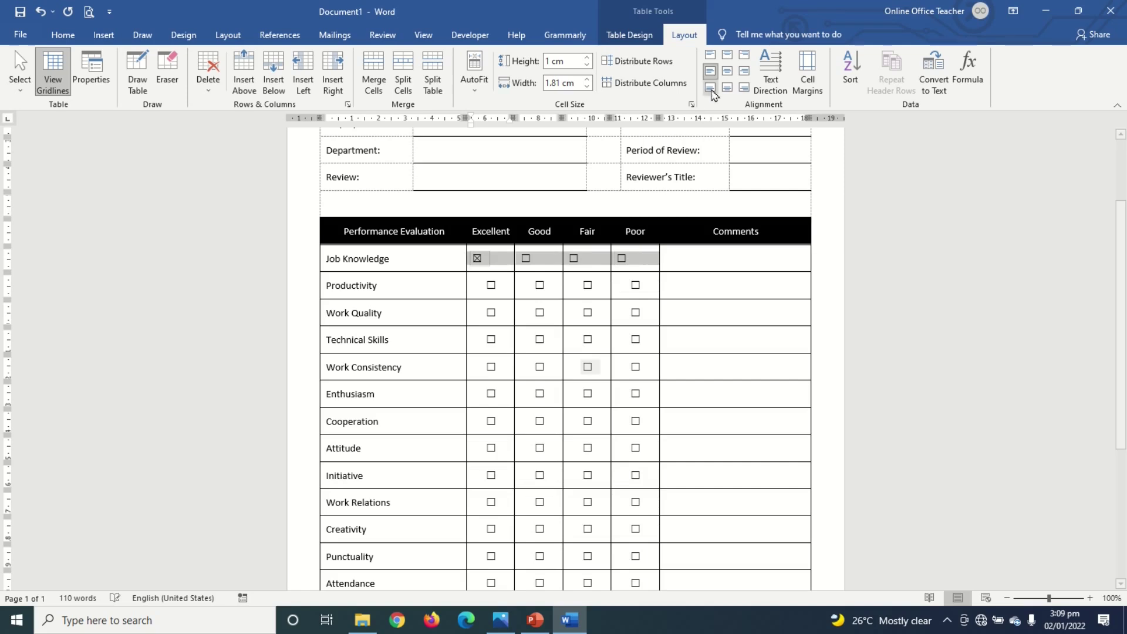
pyautogui.click(728, 71)
pyautogui.scroll(-5, 719, 381)
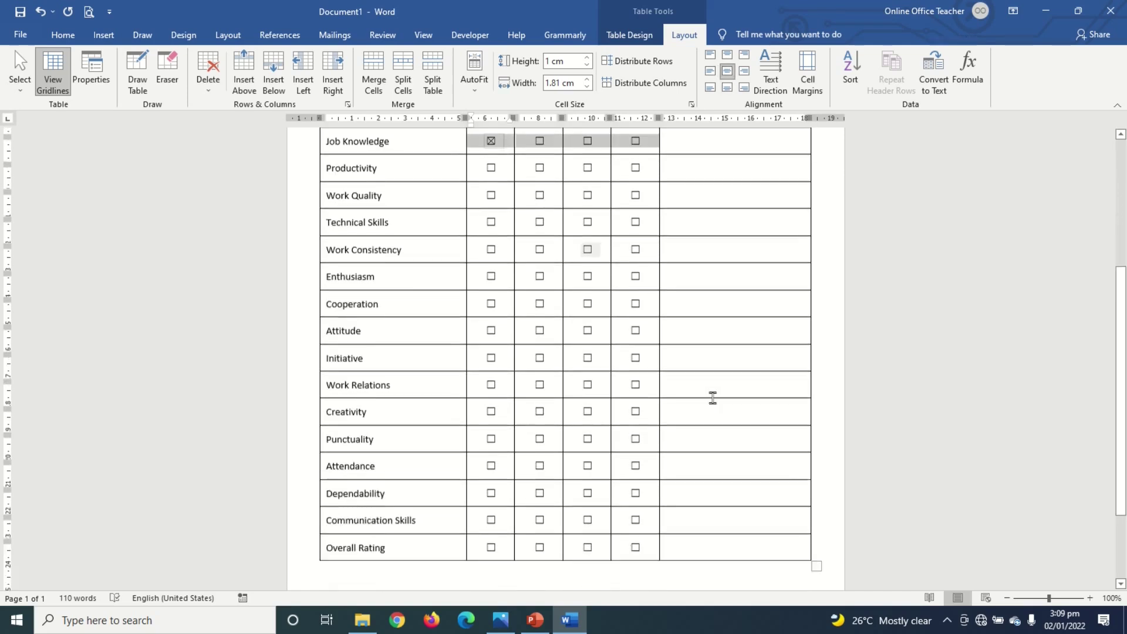
pyautogui.click(712, 403)
pyautogui.scroll(7, 712, 403)
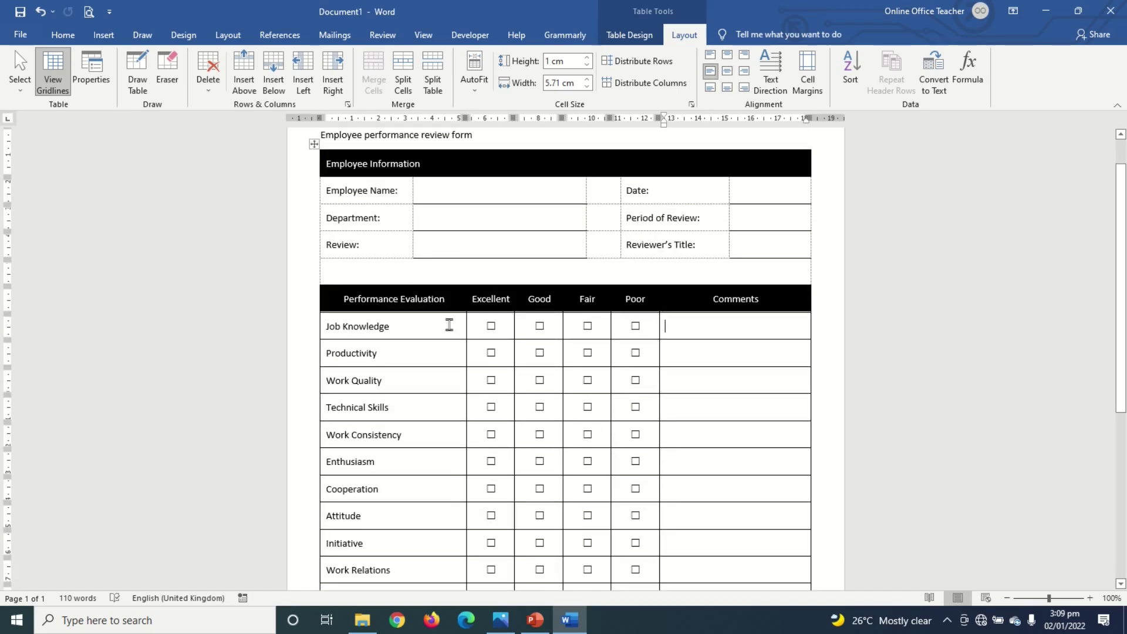
# Test-tick the Excellent and Good check boxes in the Job Knowledge row
pyautogui.click(490, 325)
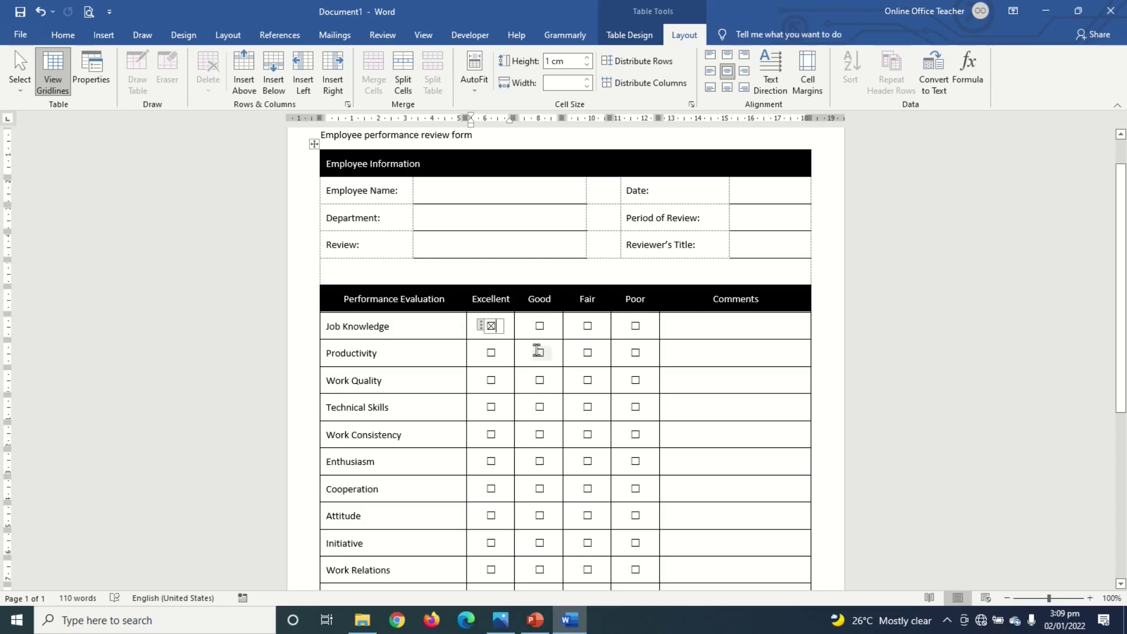
pyautogui.click(539, 326)
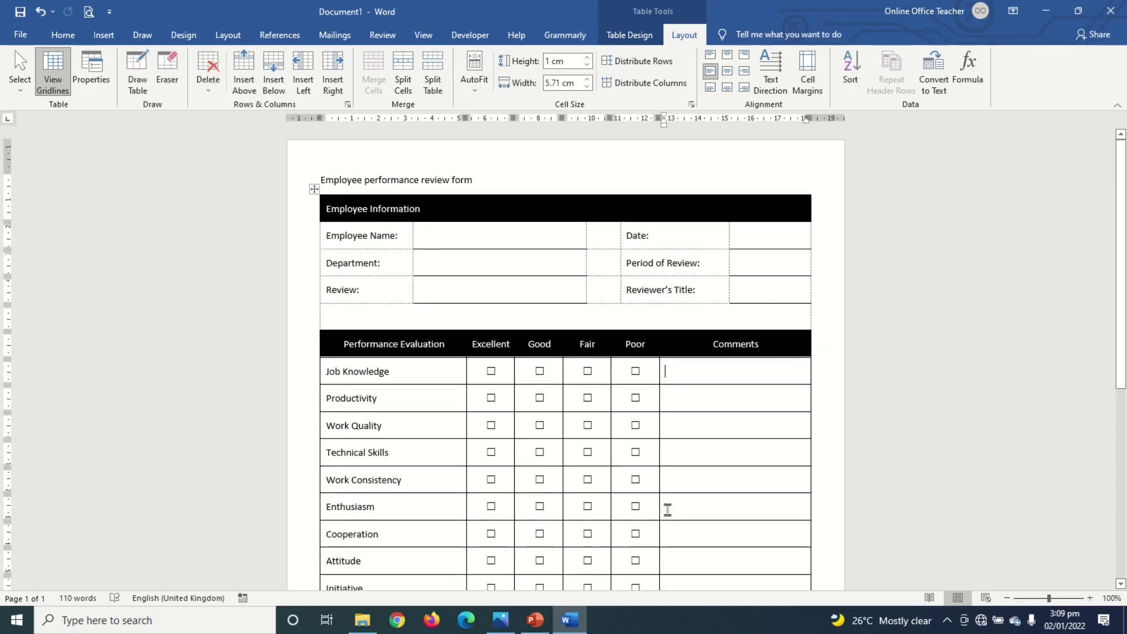
pyautogui.scroll(-4, 675, 513)
pyautogui.scroll(4, 680, 514)
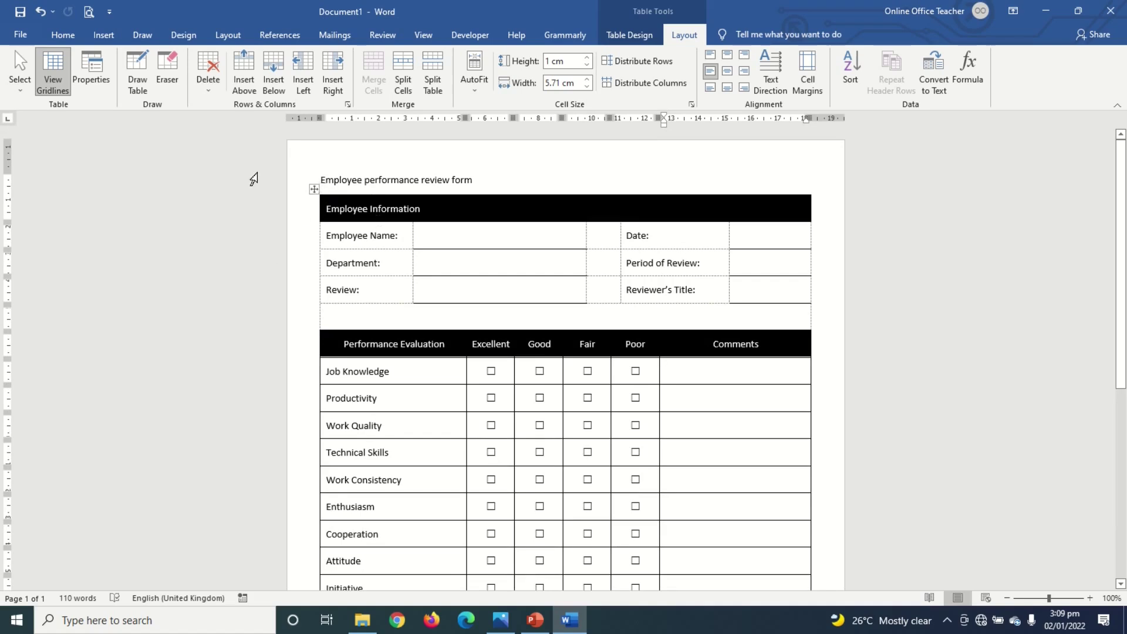
pyautogui.click(323, 178)
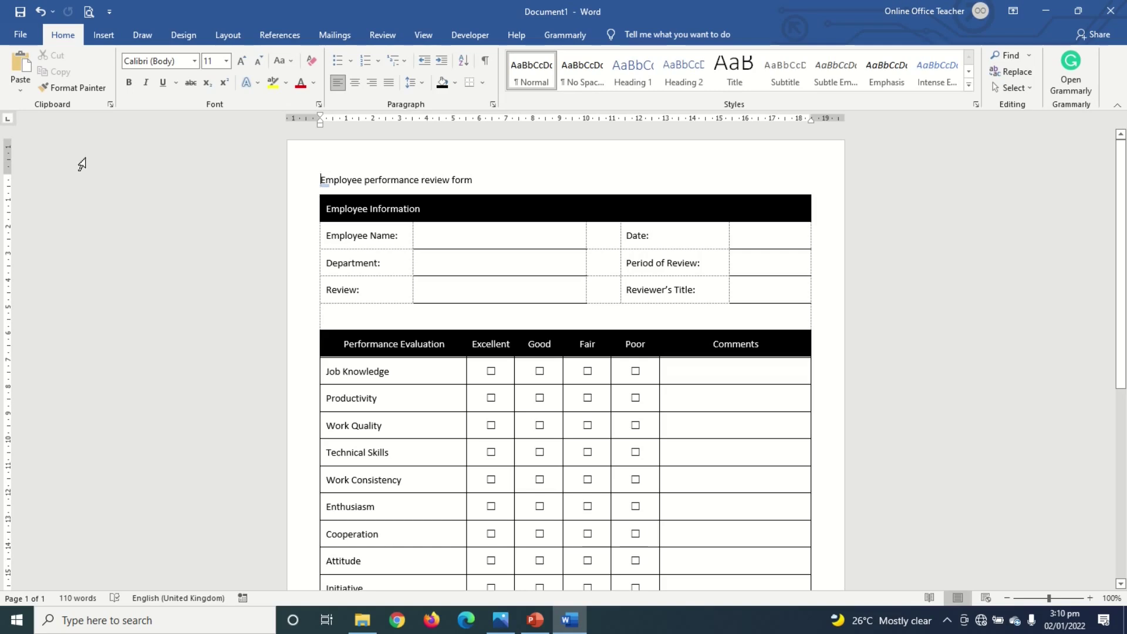
# Insert the icon 2 planet image from this device on a new line above the title
pyautogui.press('Return')
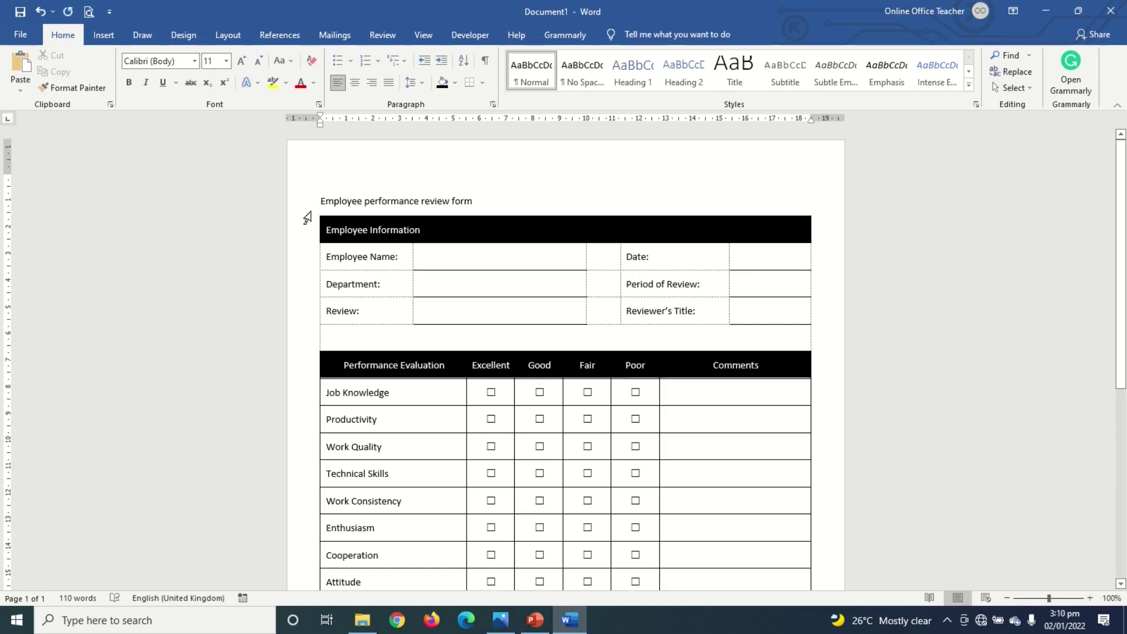
pyautogui.click(103, 35)
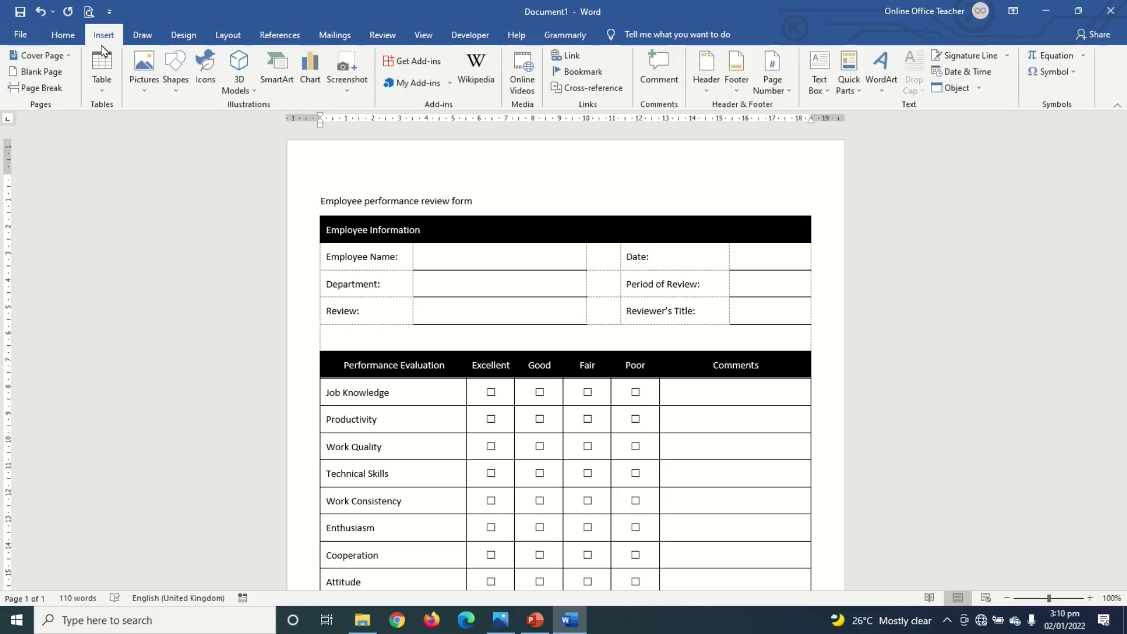
pyautogui.click(145, 79)
pyautogui.click(163, 128)
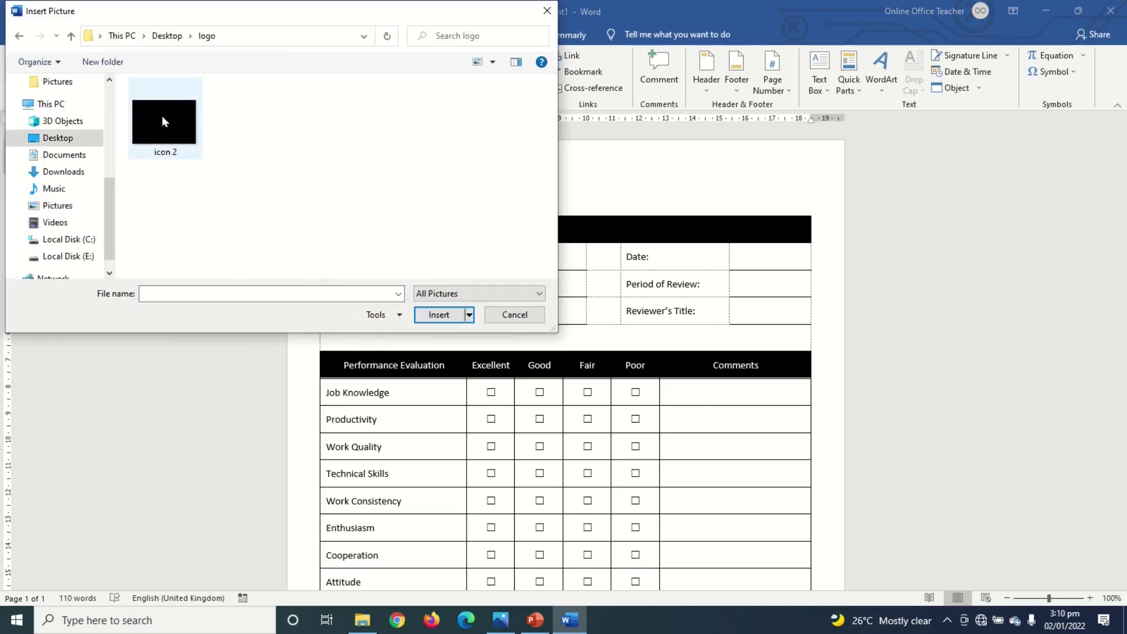
pyautogui.click(165, 125)
pyautogui.click(439, 314)
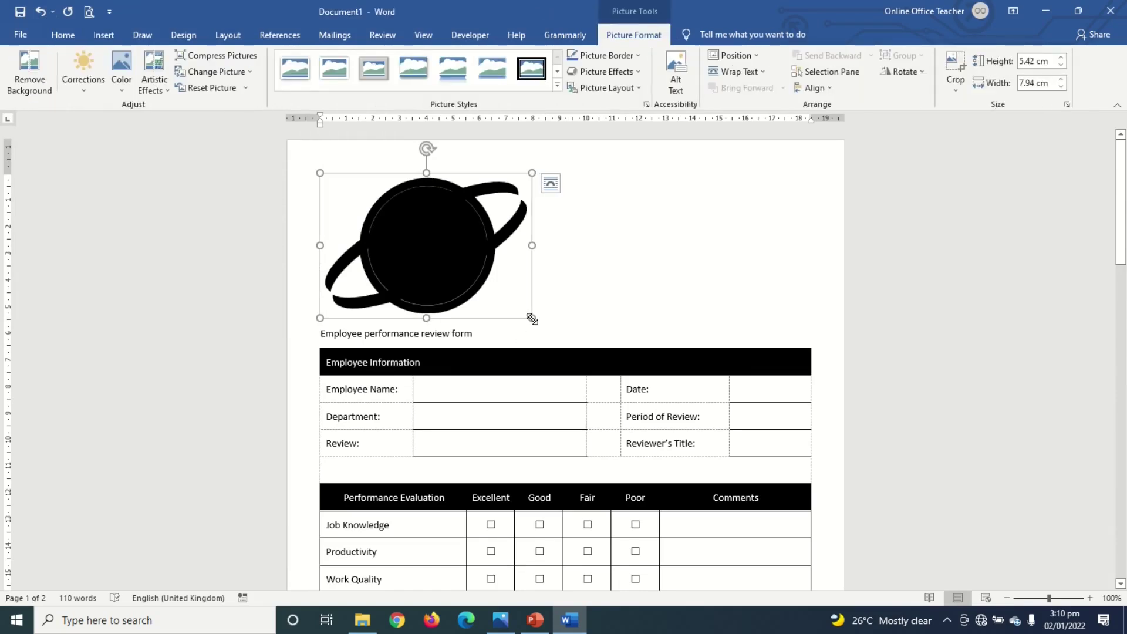
# Shrink the logo to about 2.88 × 4.22 cm and centre it
pyautogui.moveTo(529, 315); pyautogui.dragTo(432, 251)
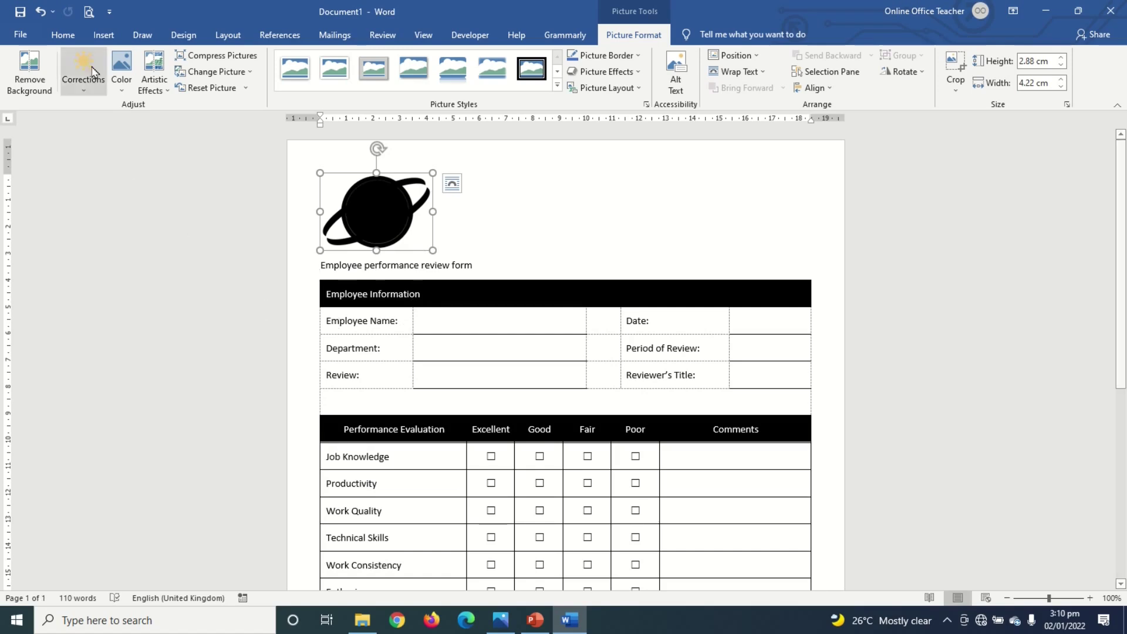
pyautogui.click(74, 41)
pyautogui.click(355, 83)
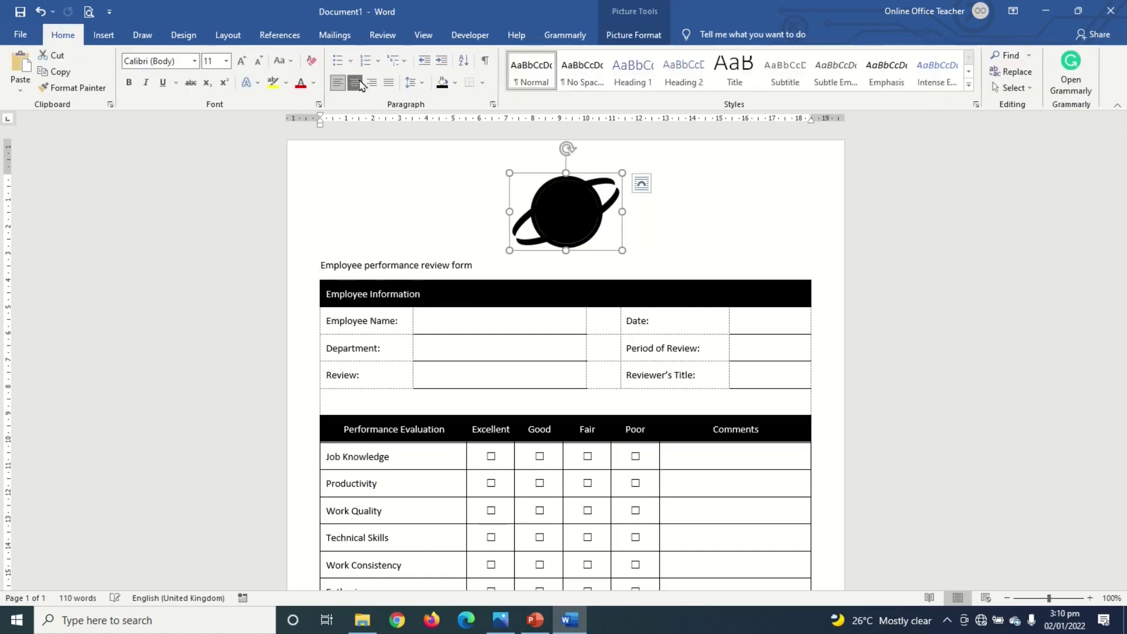
pyautogui.moveTo(320, 265); pyautogui.dragTo(478, 264)
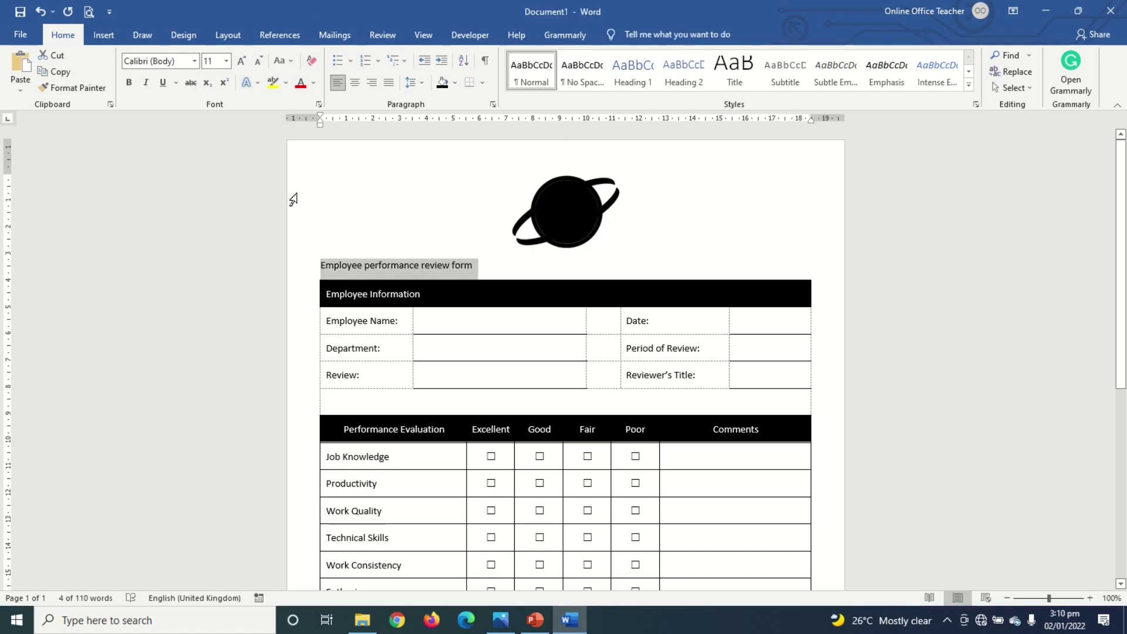
# Format the title as centred 16 pt Arial Black, converted to UPPERCASE
pyautogui.click(195, 61)
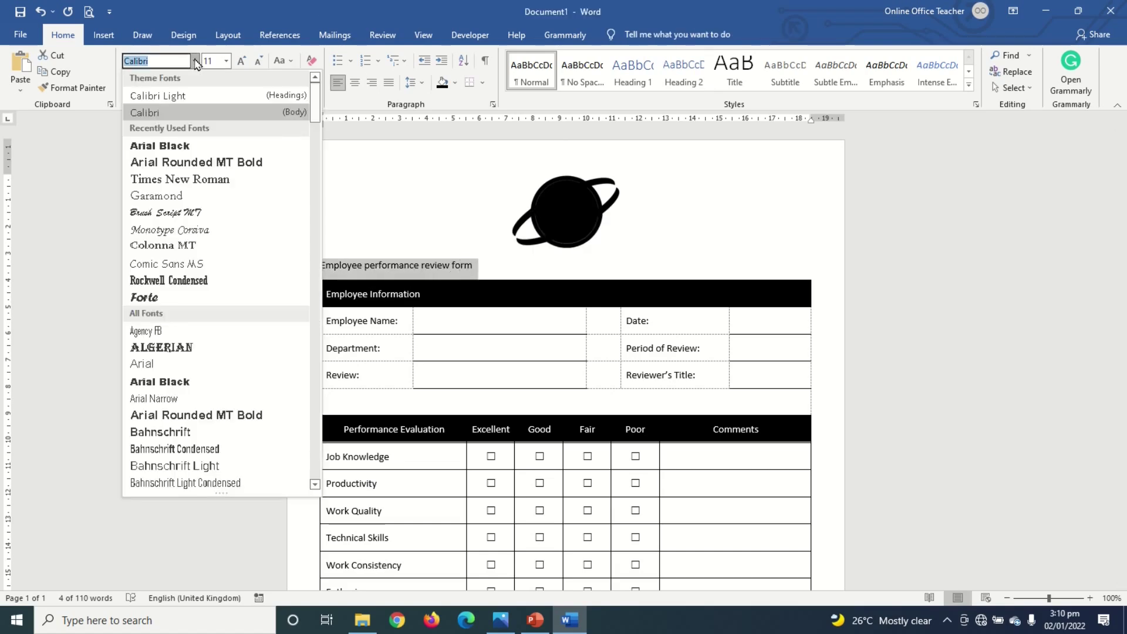
pyautogui.click(161, 146)
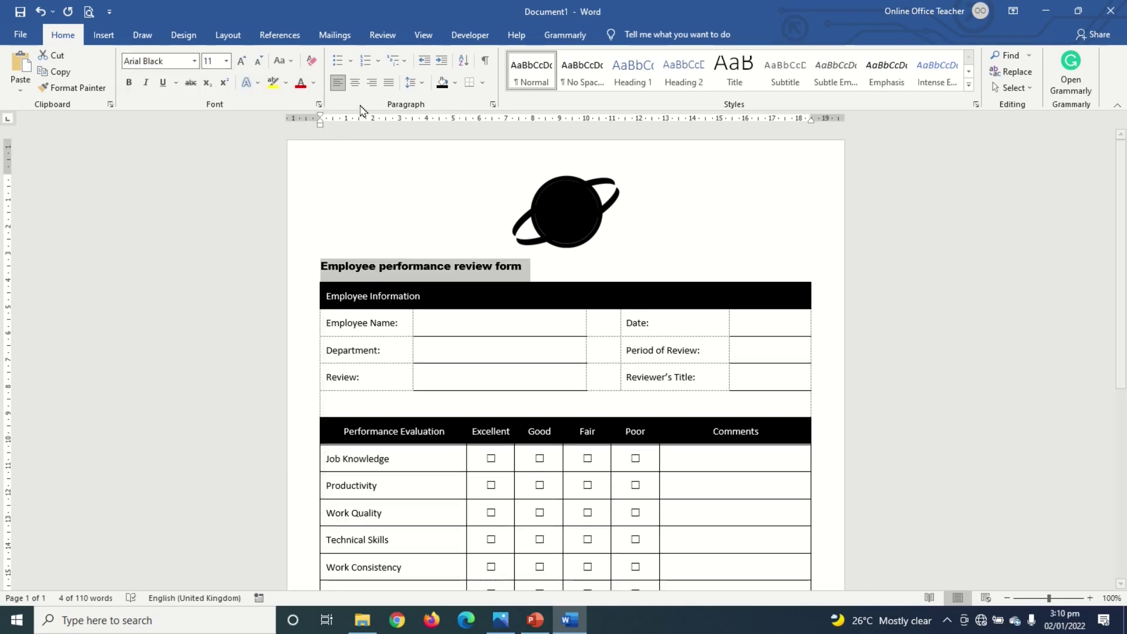
pyautogui.click(355, 83)
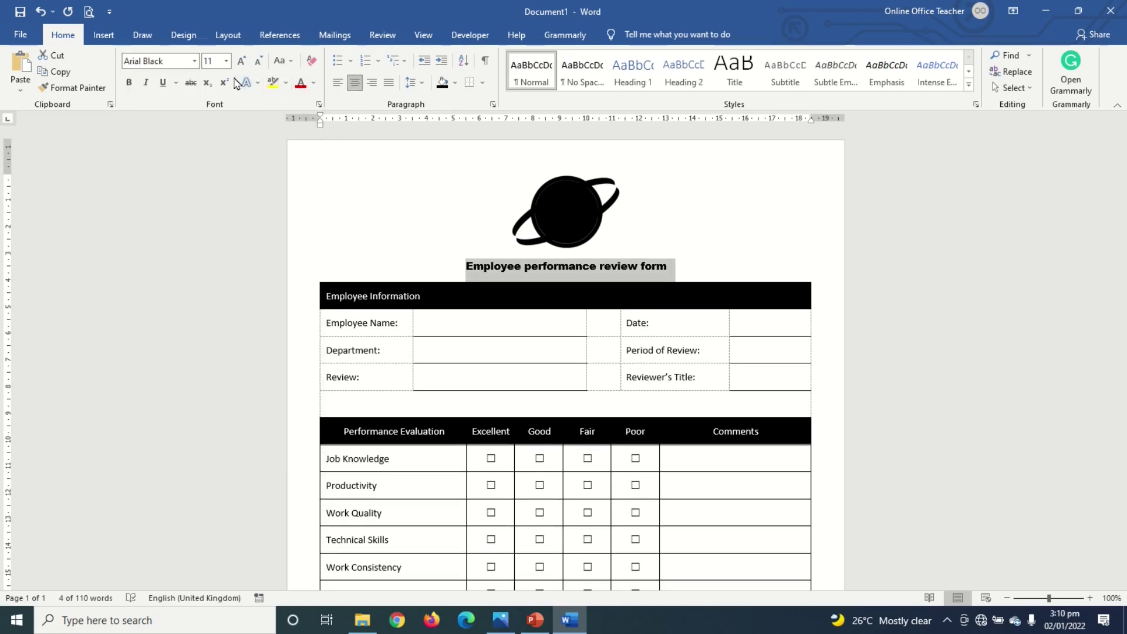
pyautogui.click(242, 61)
pyautogui.click(242, 61)
pyautogui.click(242, 61)
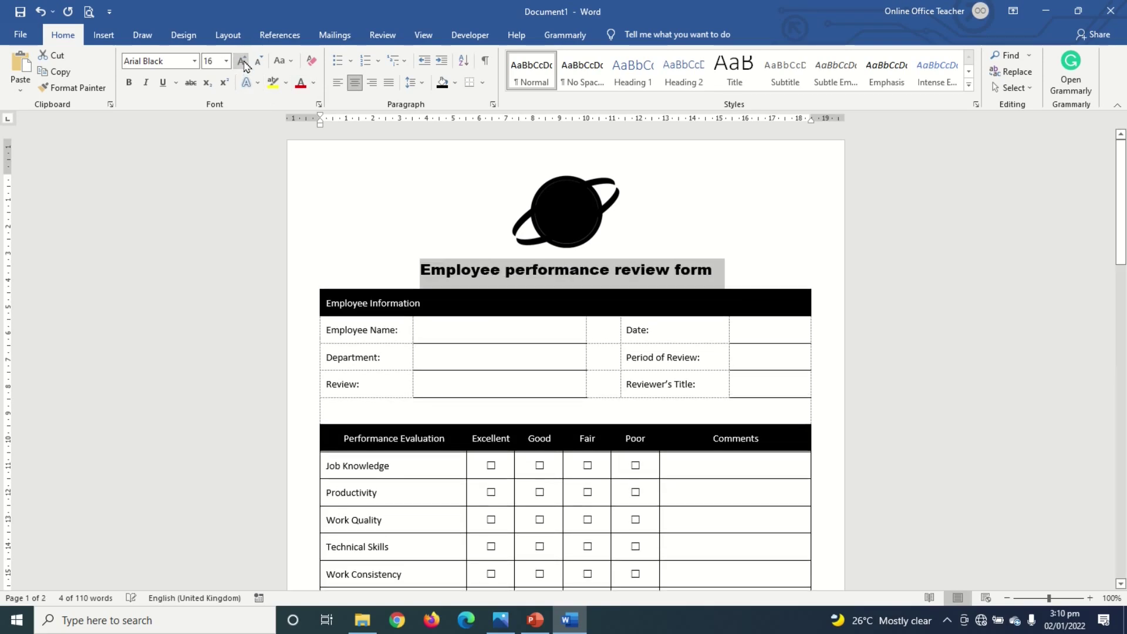
pyautogui.click(288, 63)
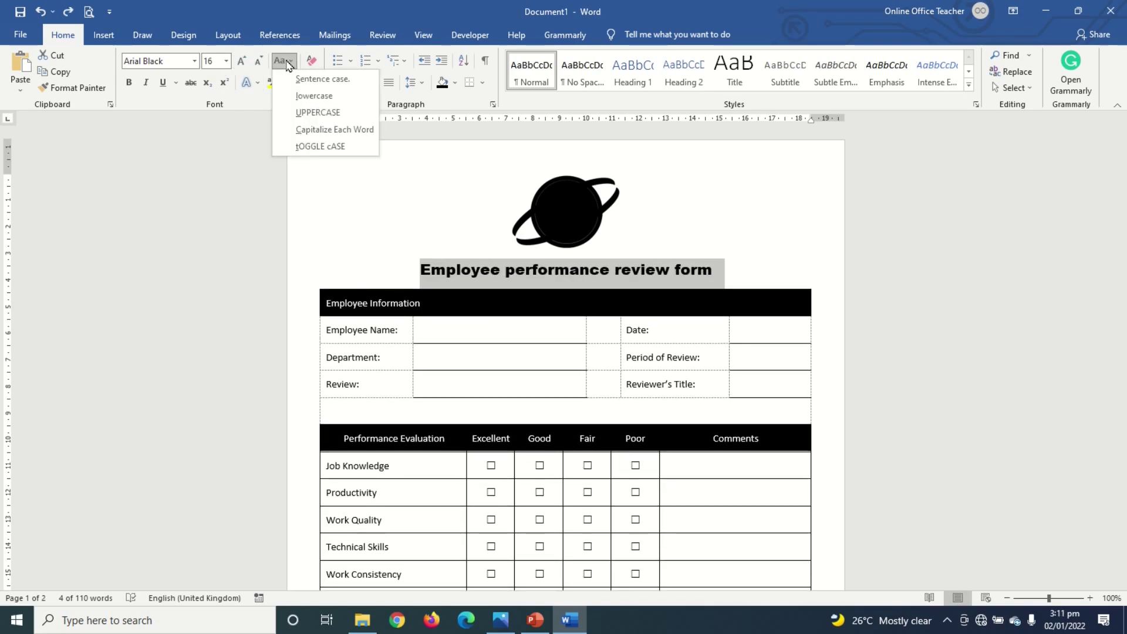
pyautogui.click(335, 113)
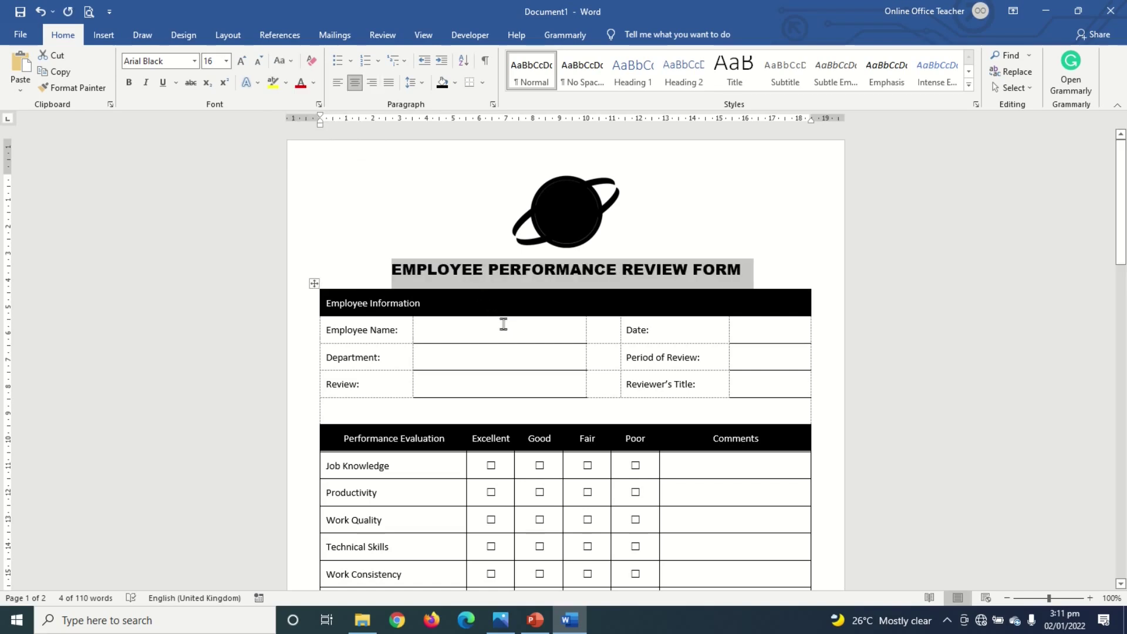
pyautogui.click(640, 258)
pyautogui.scroll(-10, 646, 293)
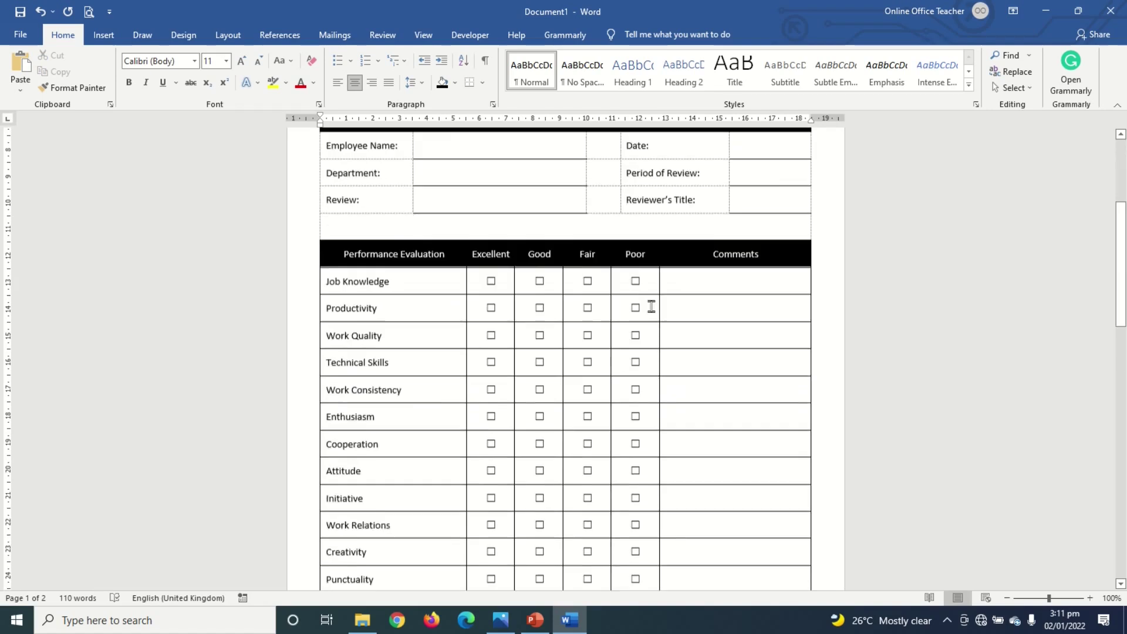
# Drag the top margin up on the vertical ruler so the form fits one page
pyautogui.scroll(-3, 653, 327)
pyautogui.scroll(3, 575, 340)
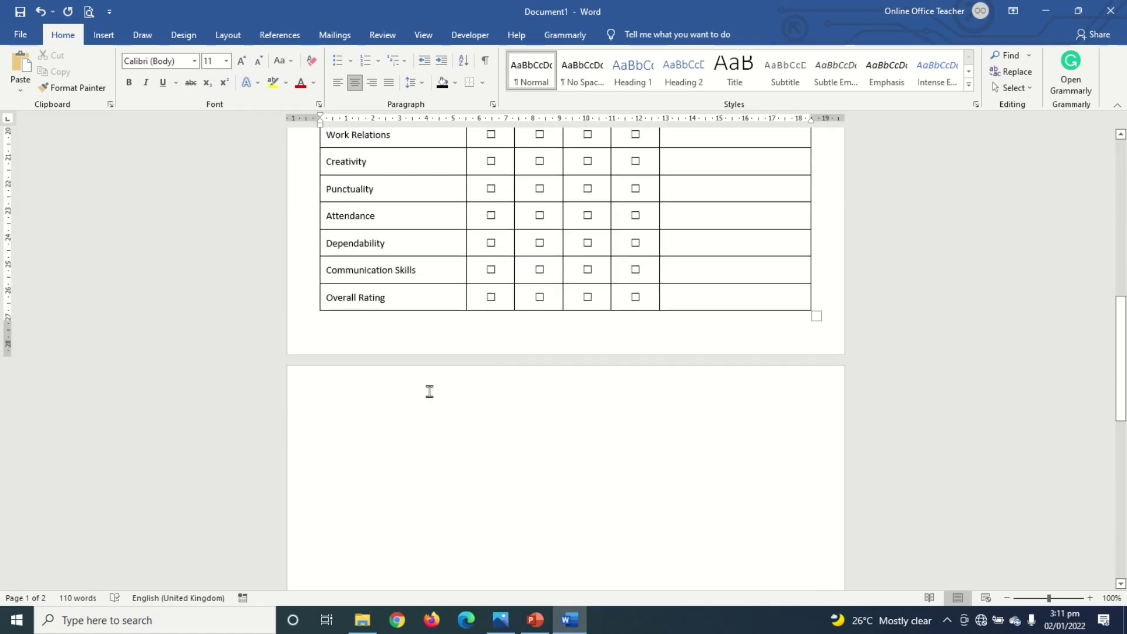
pyautogui.scroll(12, 399, 414)
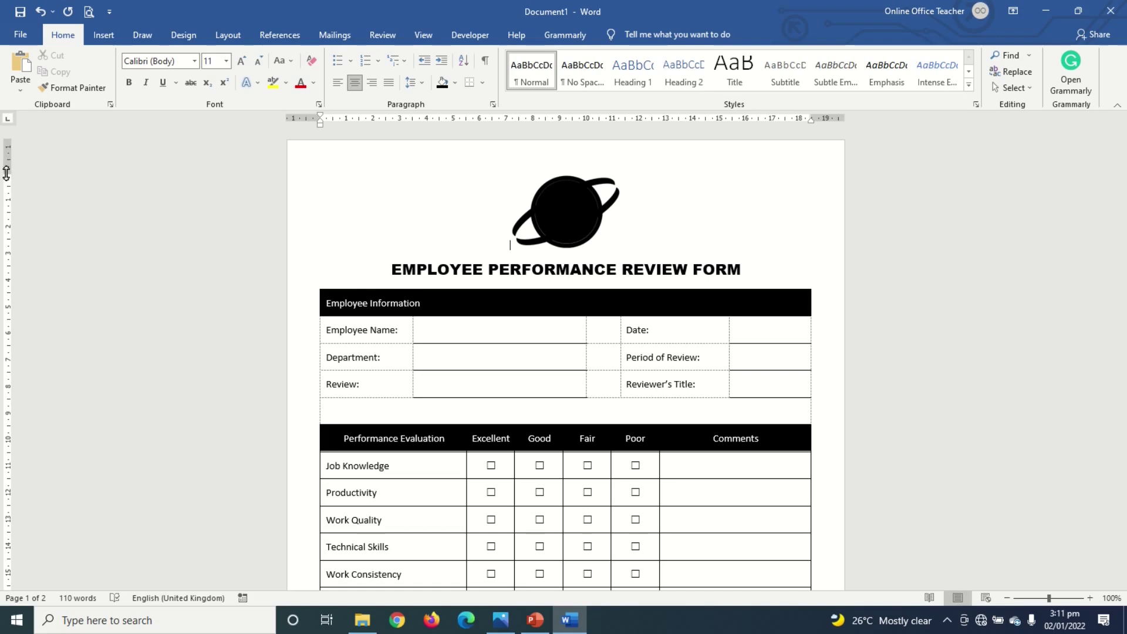
pyautogui.moveTo(7, 173); pyautogui.dragTo(7, 162)
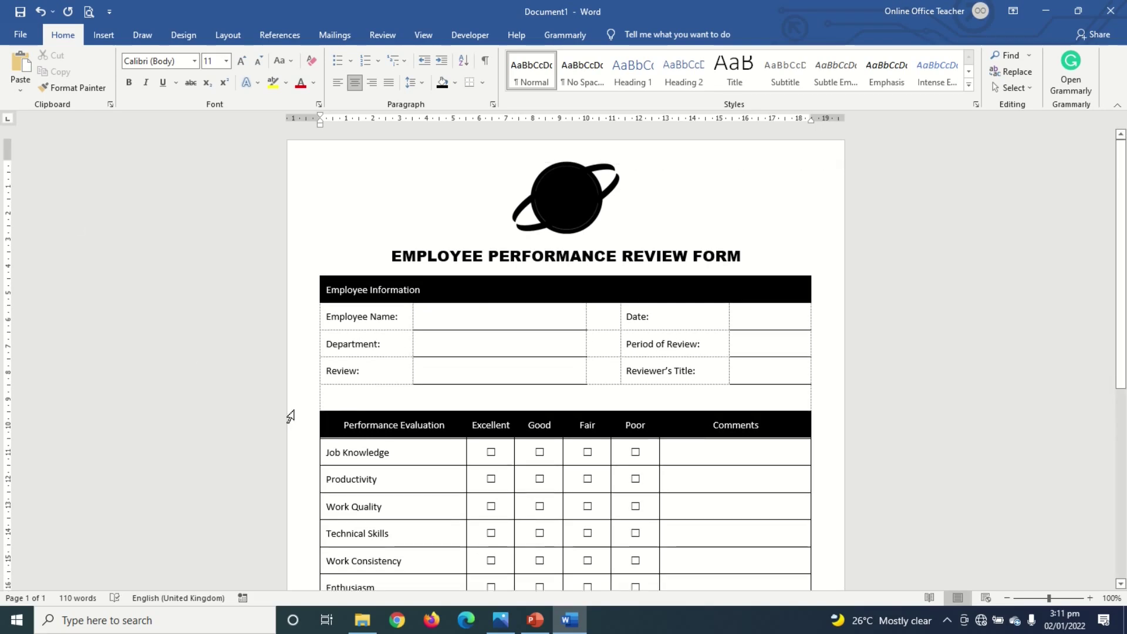
pyautogui.scroll(-5, 458, 434)
pyautogui.scroll(-3, 539, 510)
pyautogui.scroll(10, 576, 503)
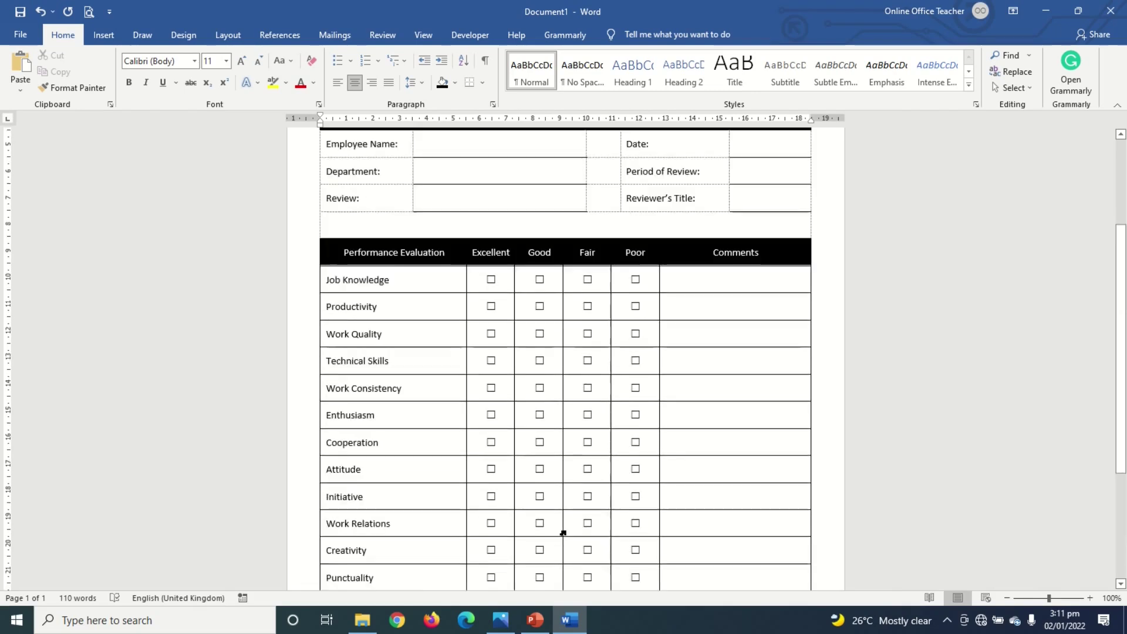
# Zoom out to view the whole page and open Print Preview
pyautogui.click(1007, 598)
pyautogui.click(1007, 598)
pyautogui.click(1007, 598)
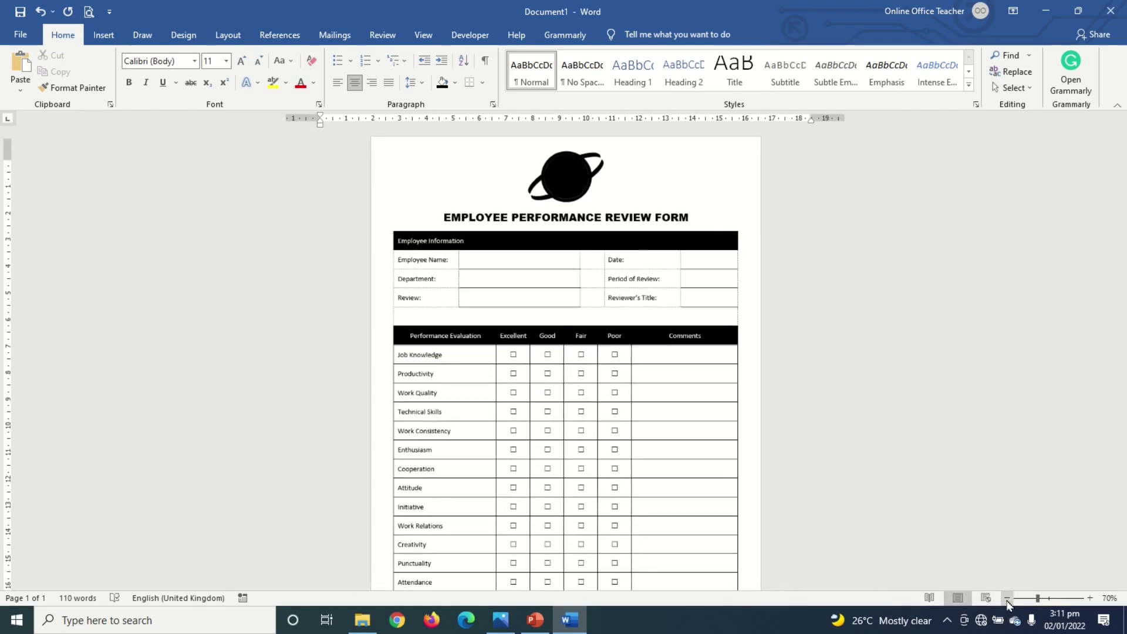
pyautogui.click(1007, 598)
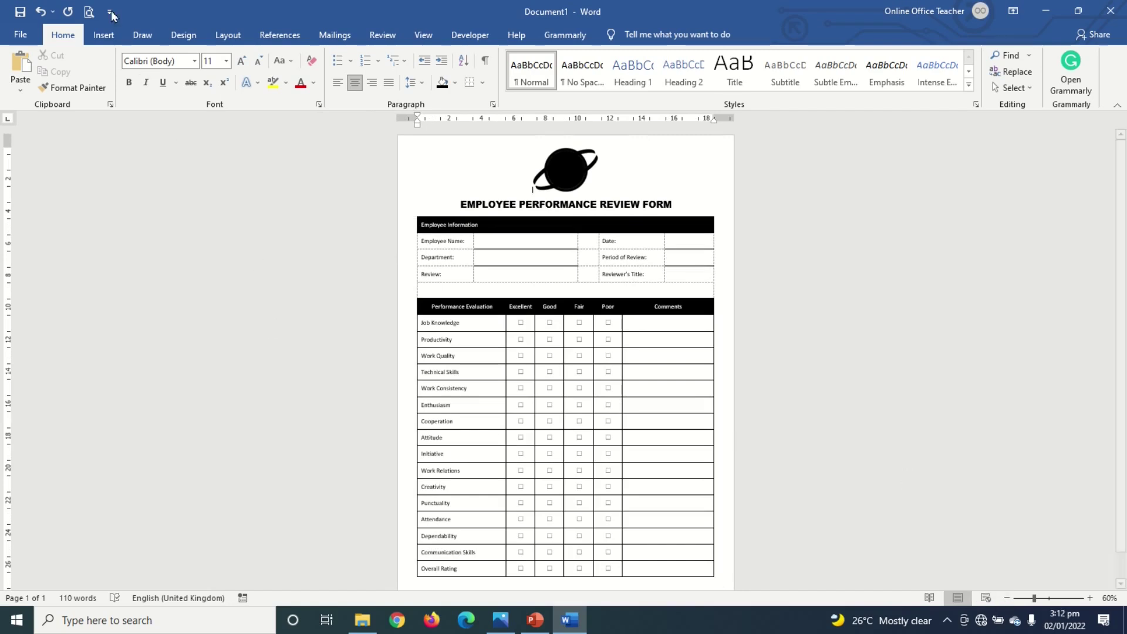
pyautogui.click(88, 12)
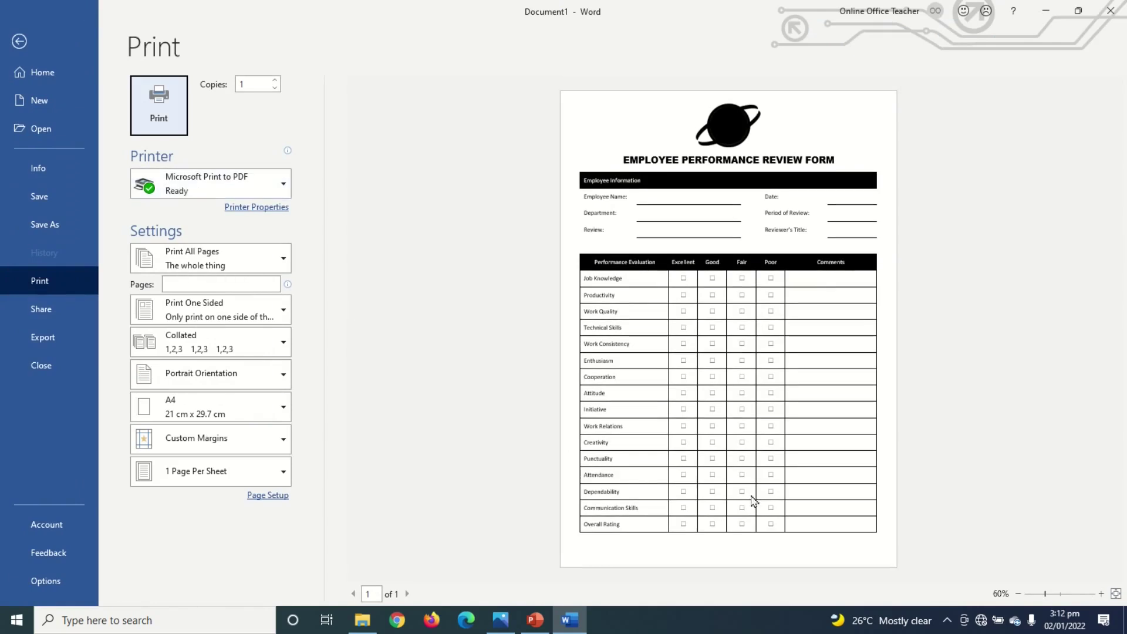